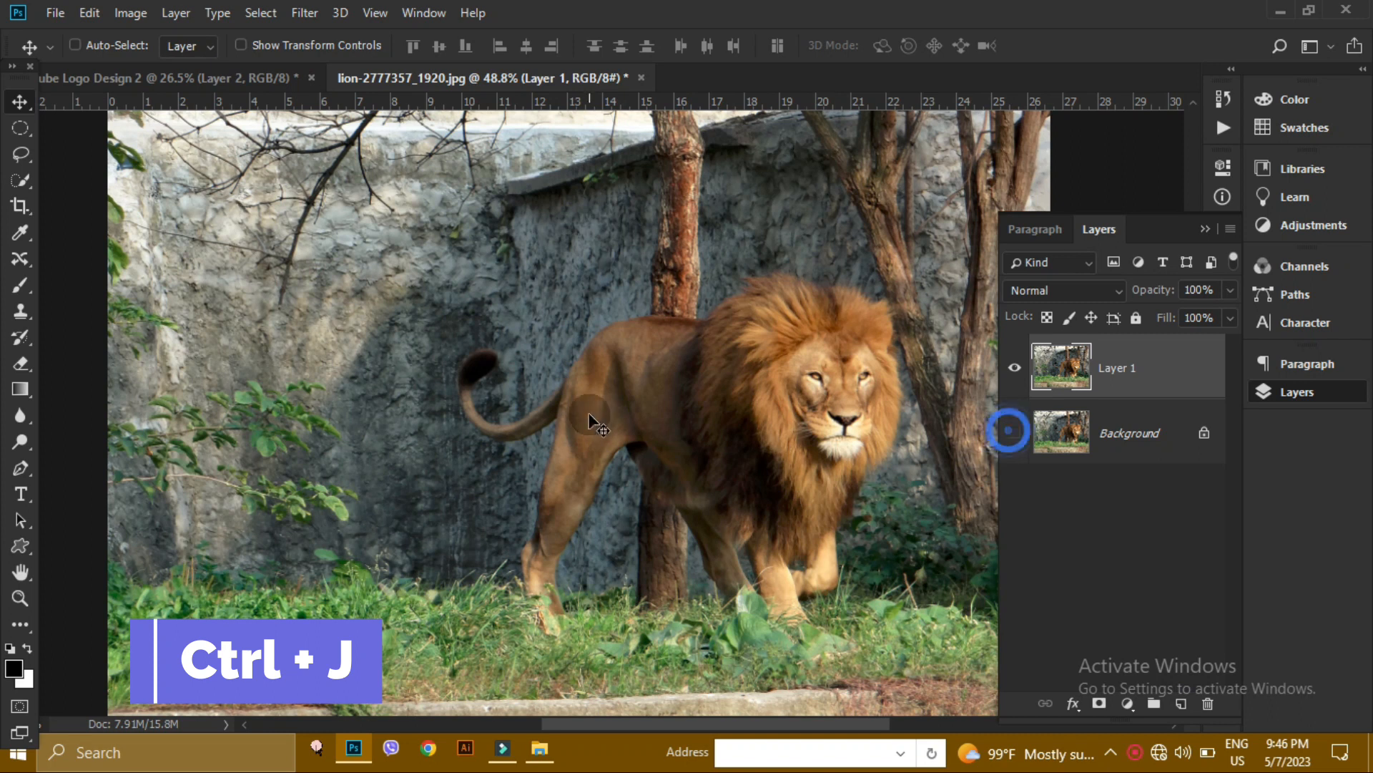
Start a Pen tool path at the lion's rear hind paw and trace up the back edge of the foot.
key("o")
key("p")
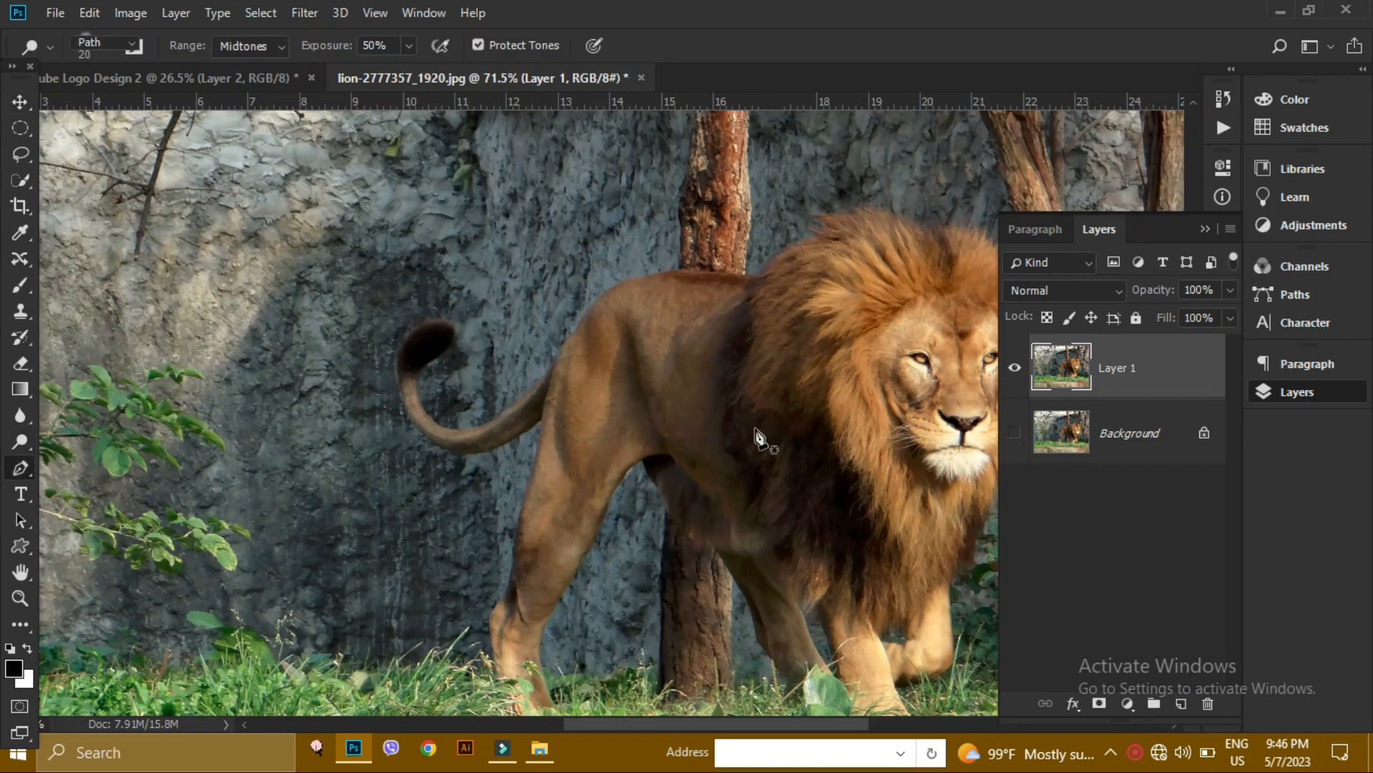
scroll(501, 440, "up", 5)
left_click_drag(617, 466, 655, 212)
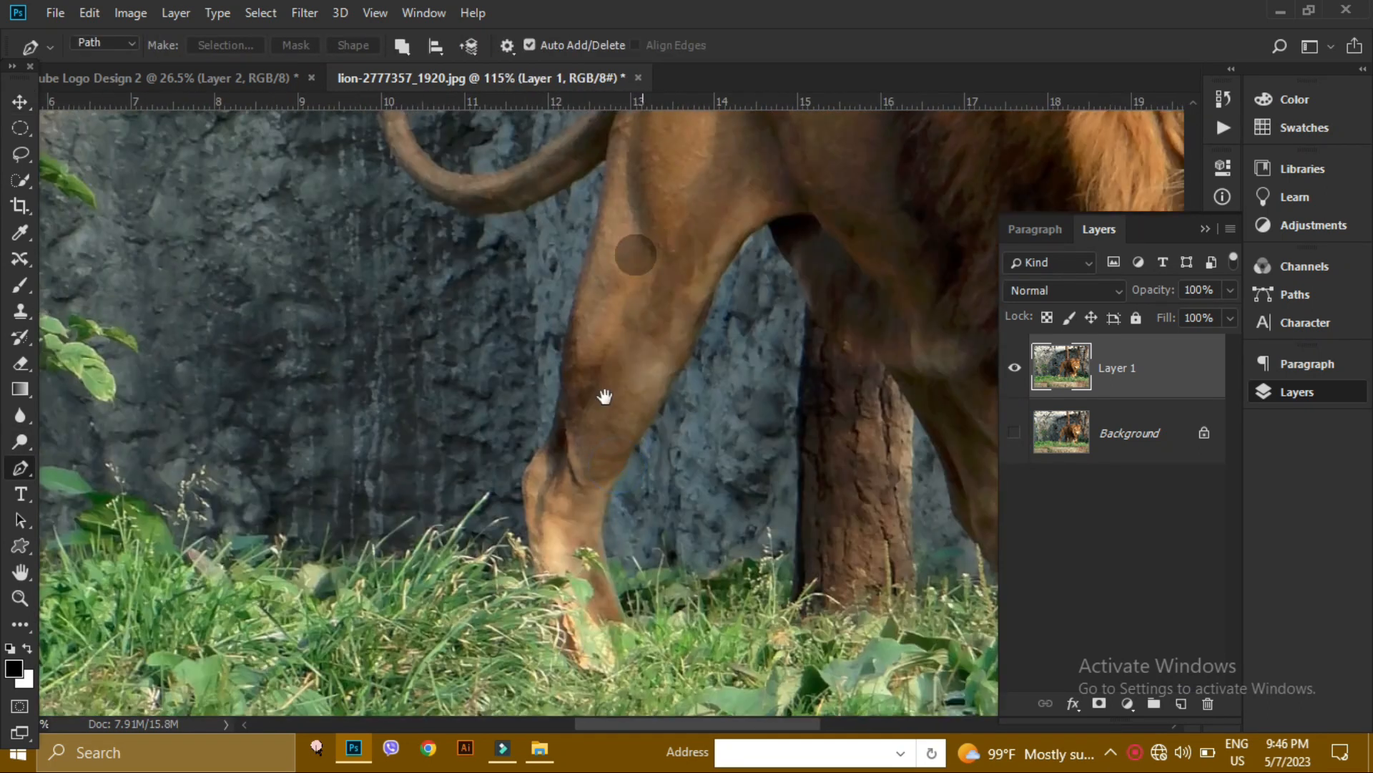
scroll(581, 502, "up", 6)
left_click_drag(587, 519, 533, 260)
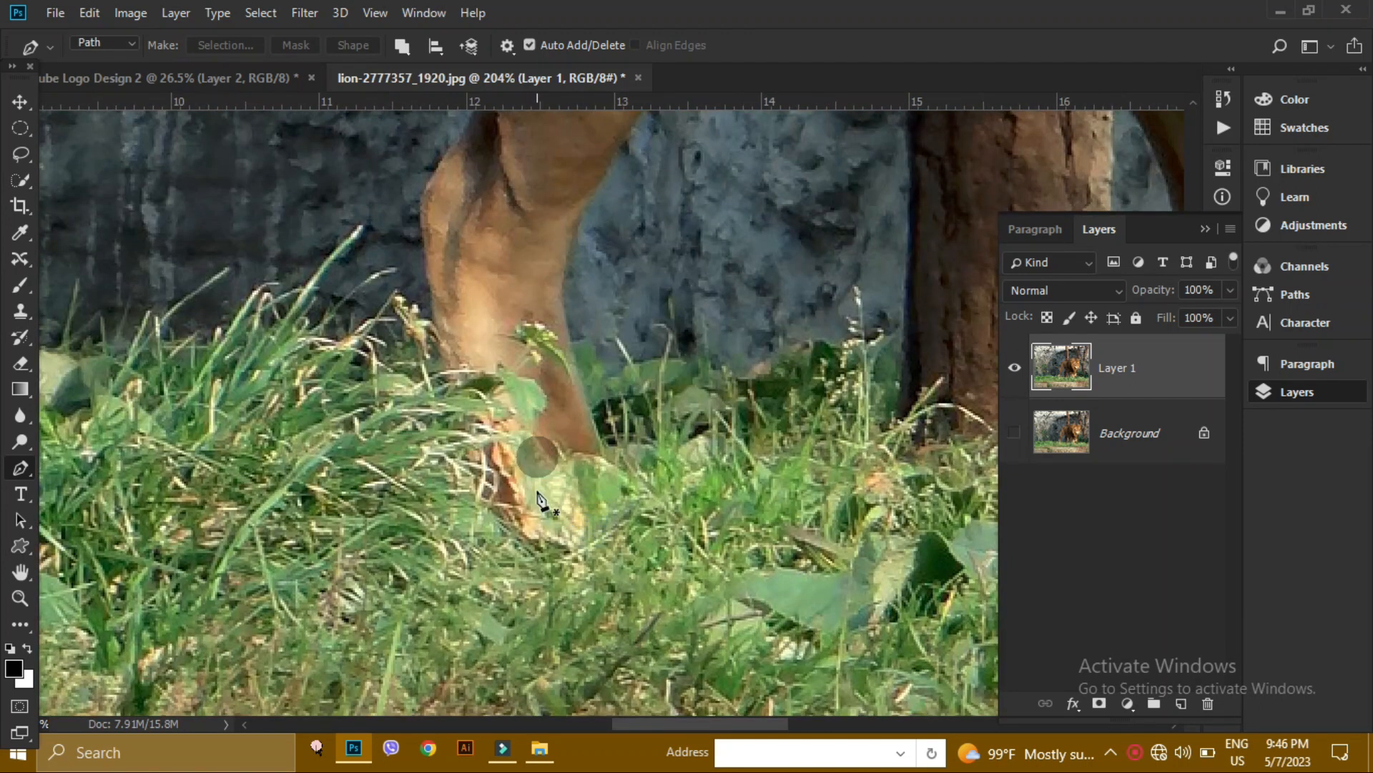
left_click(523, 536)
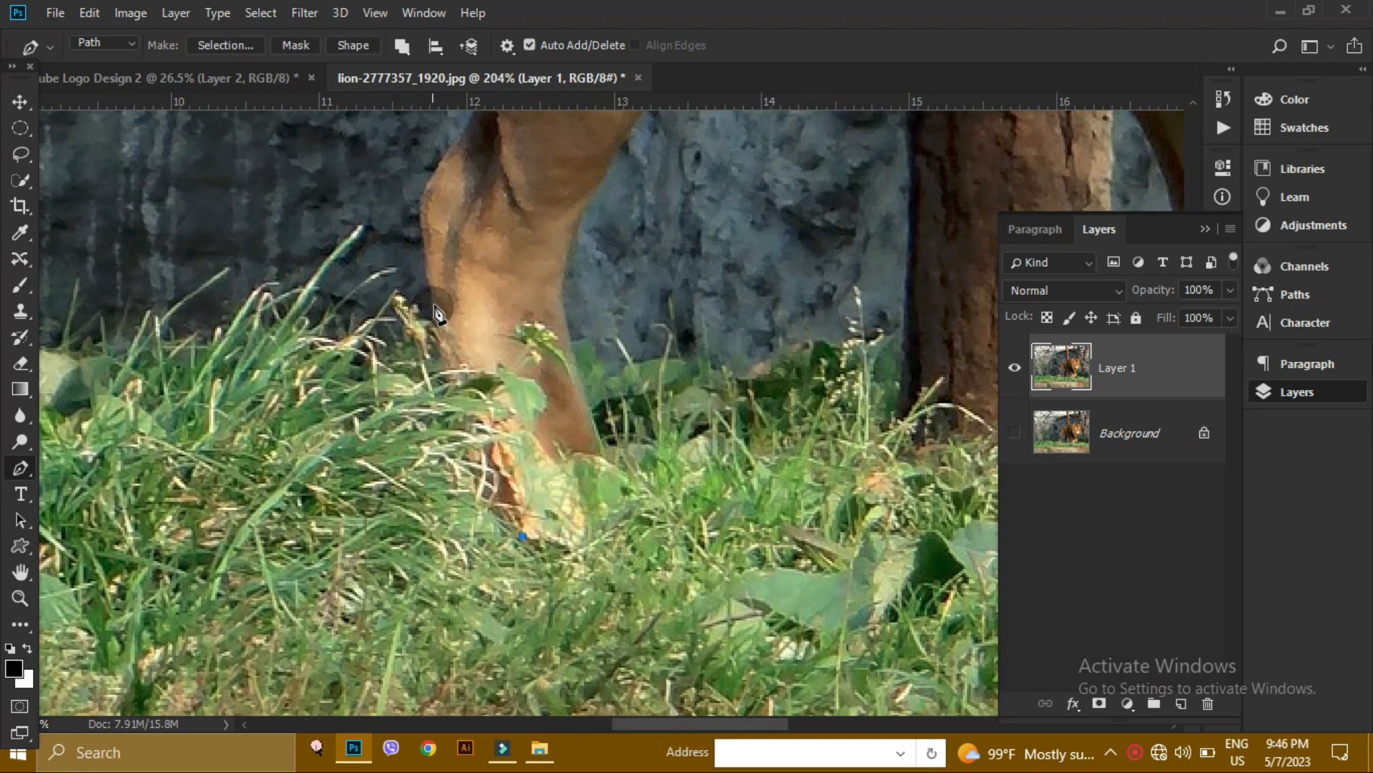
left_click_drag(442, 203, 428, 208)
left_click(434, 305, "alt")
Continue the path around the hock and up the back edge of the hind leg.
left_click_drag(509, 230, 518, 346)
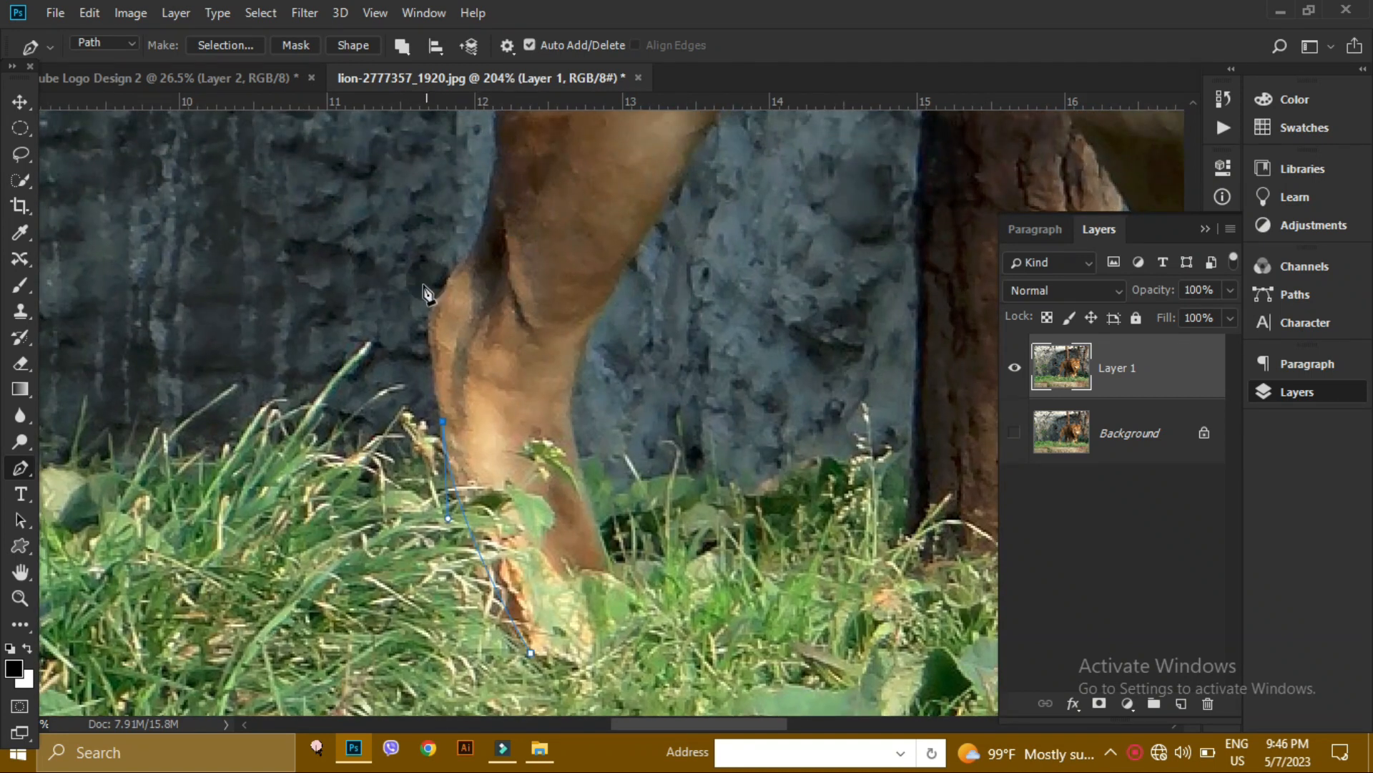
left_click_drag(467, 258, 472, 246)
left_click_drag(521, 397, 512, 665)
left_click_drag(510, 290, 520, 477)
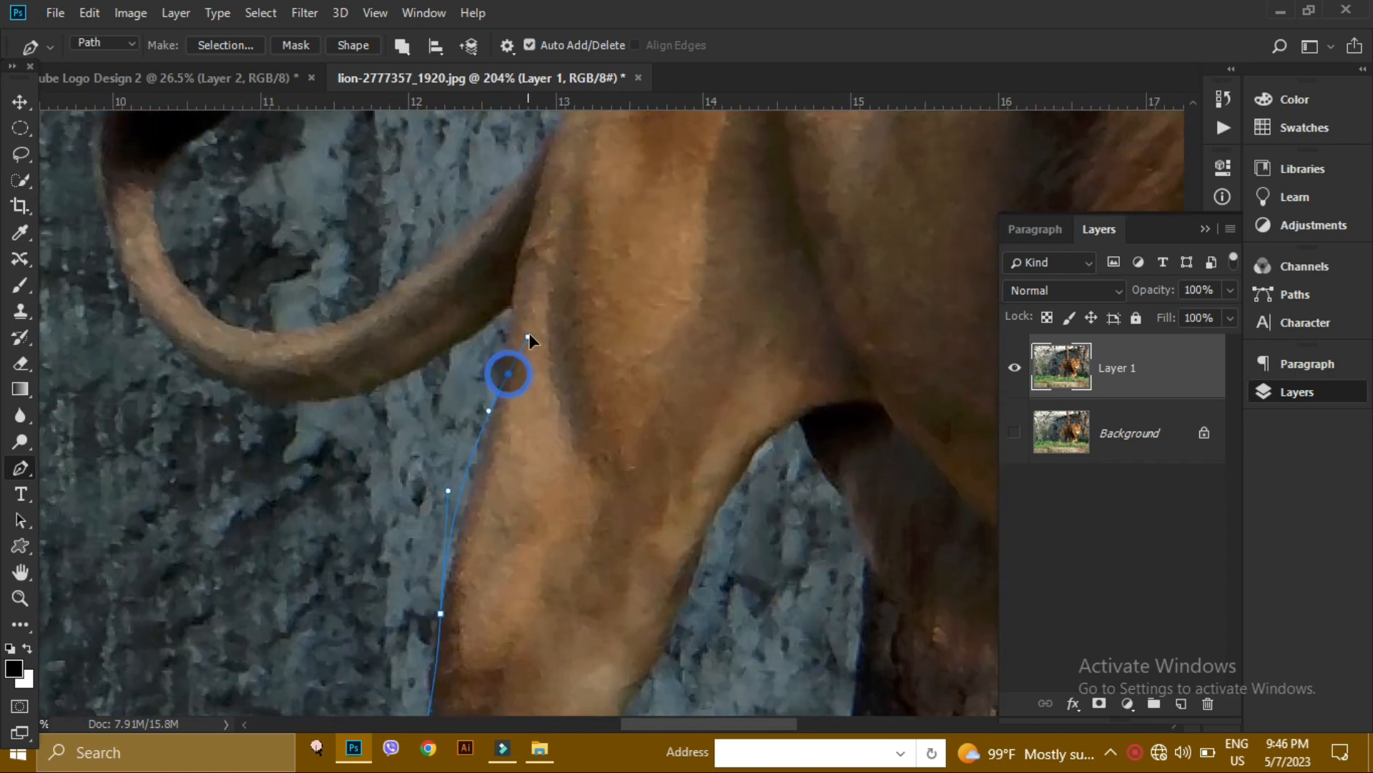
left_click_drag(512, 302, 505, 301)
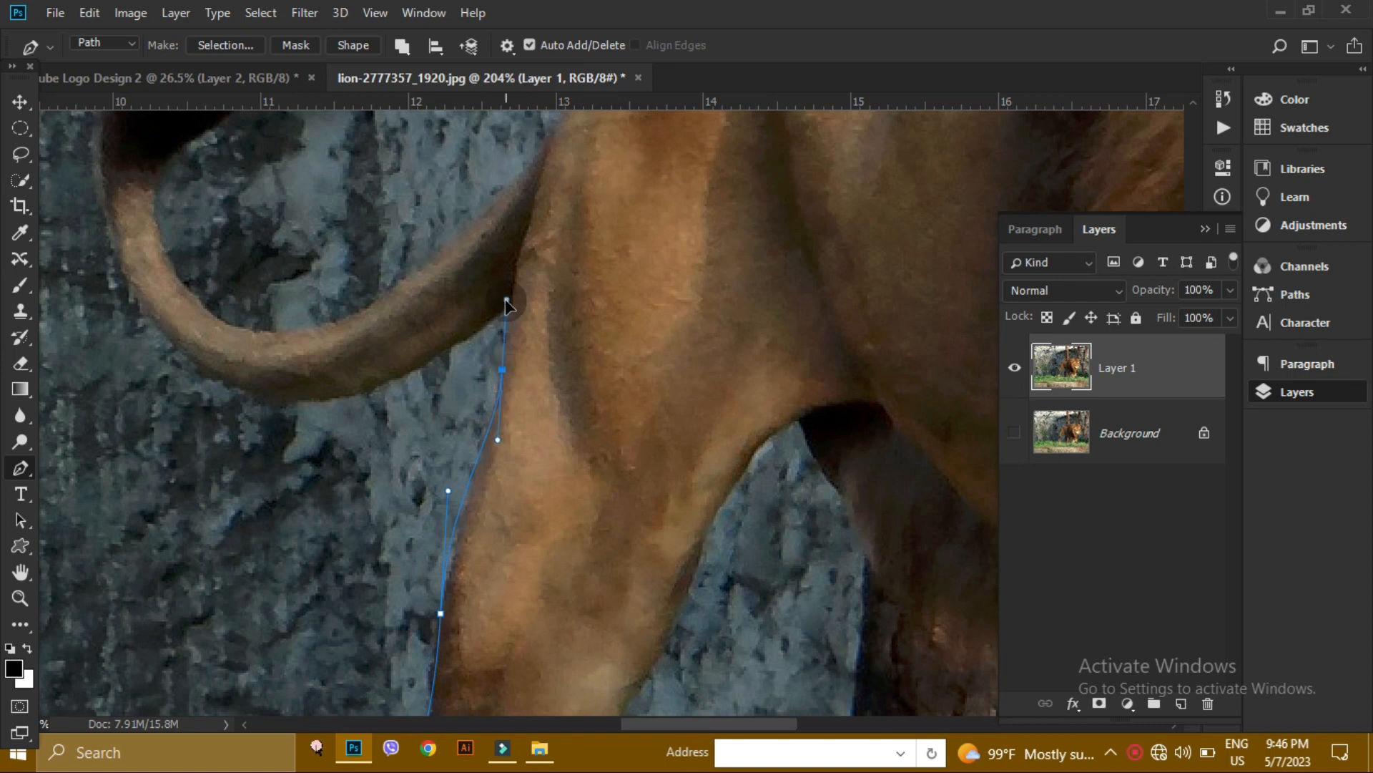
mouse_move(491, 348)
left_mouse_down()
mouse_move(491, 312)
mouse_move(498, 373)
left_mouse_up()
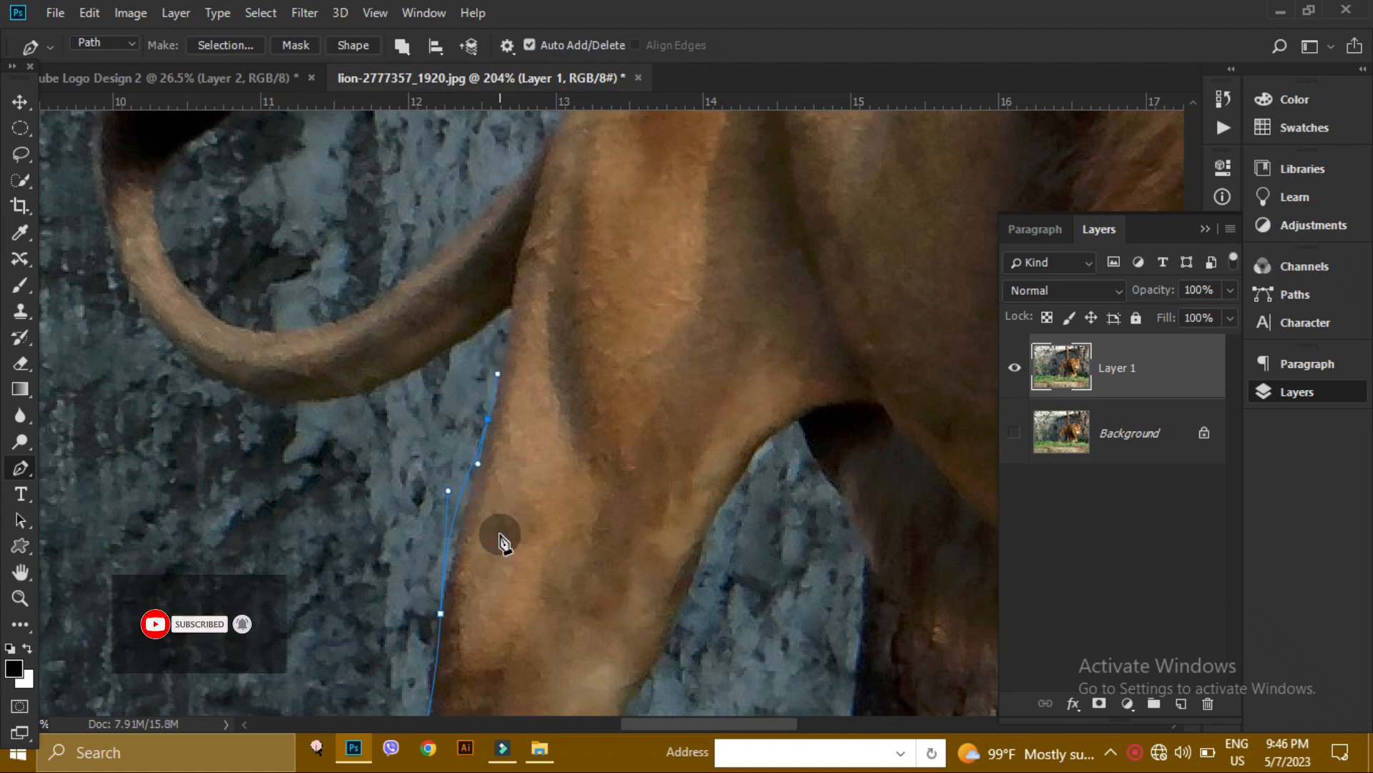
key("ctrl+alt+z")
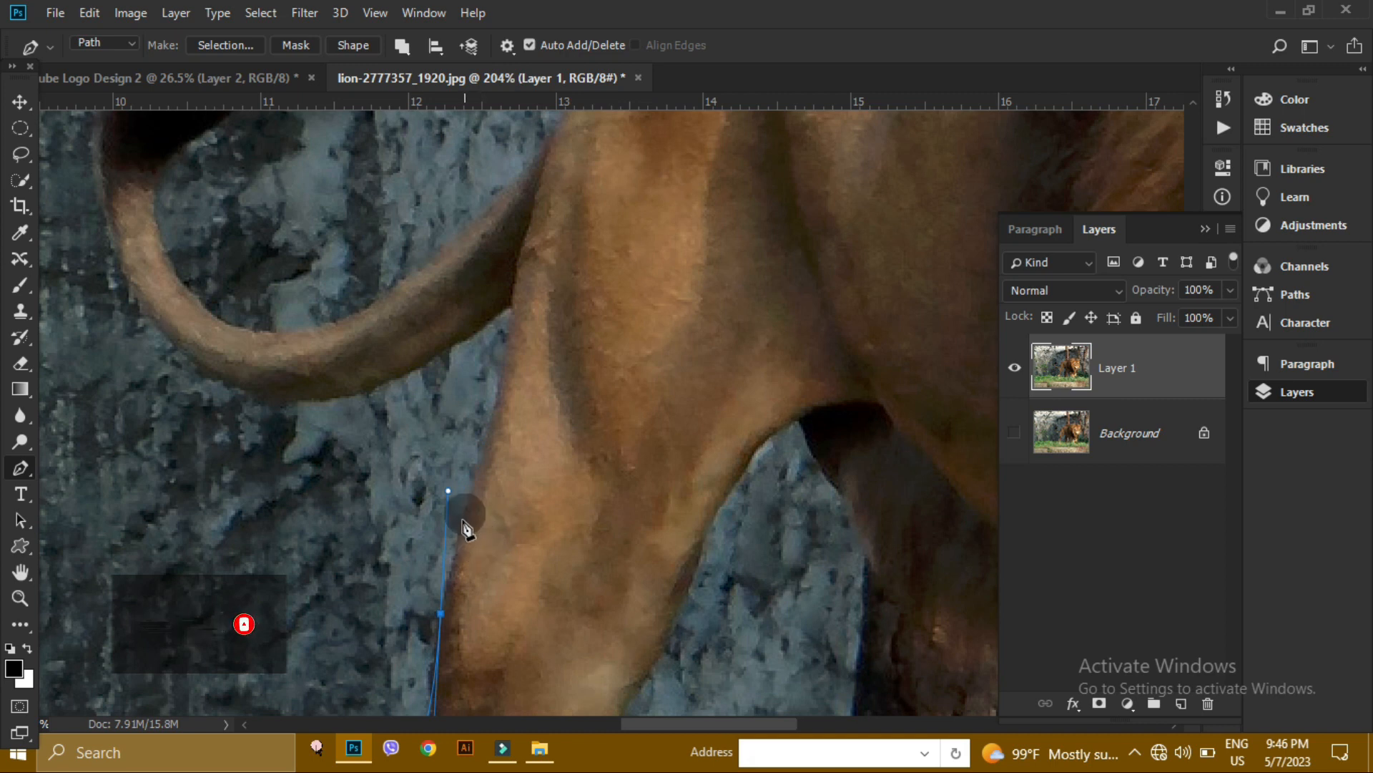
Extend the path up the thigh to the tail base and along the tail's outer lower curve.
left_click_drag(475, 483, 485, 461)
left_click_drag(513, 339, 514, 332)
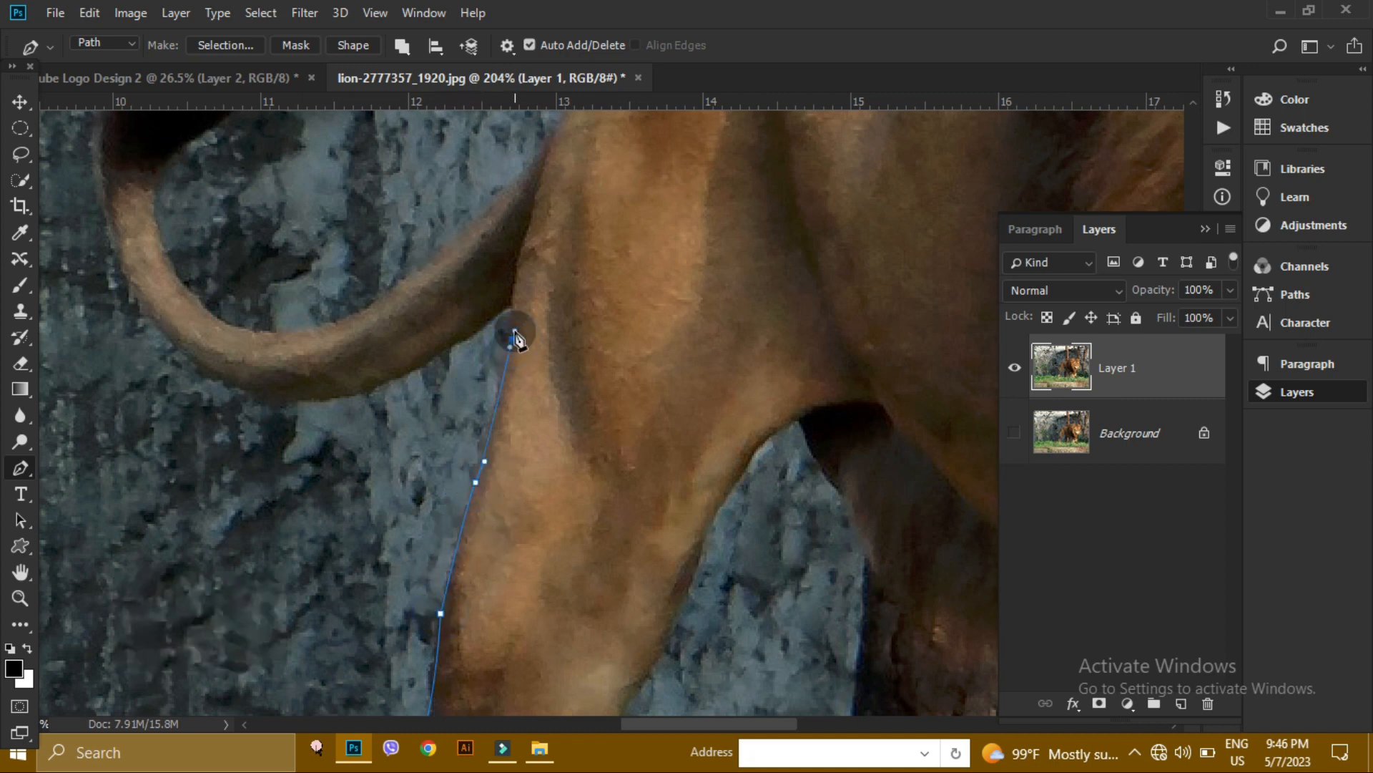
left_click_drag(593, 467, 708, 551)
left_click_drag(431, 474, 429, 474)
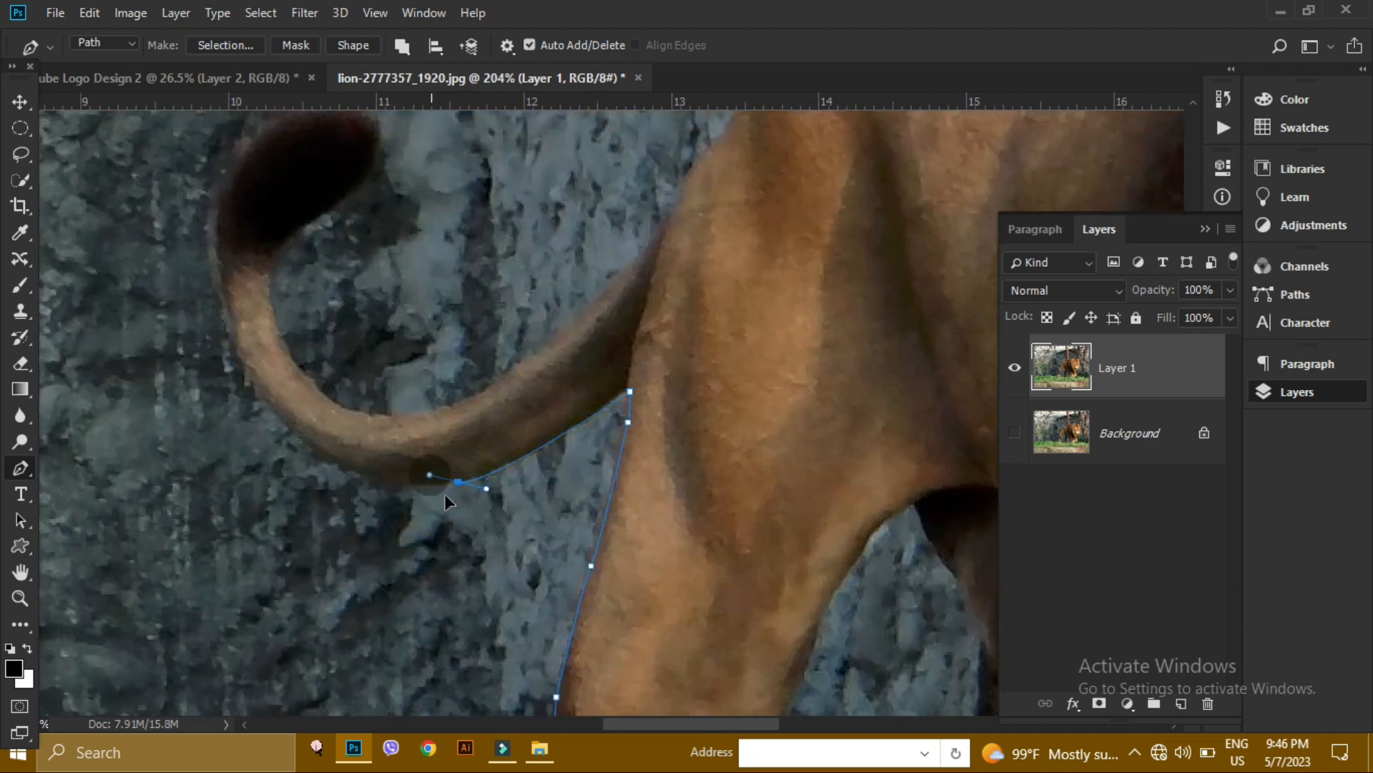
left_click(458, 481)
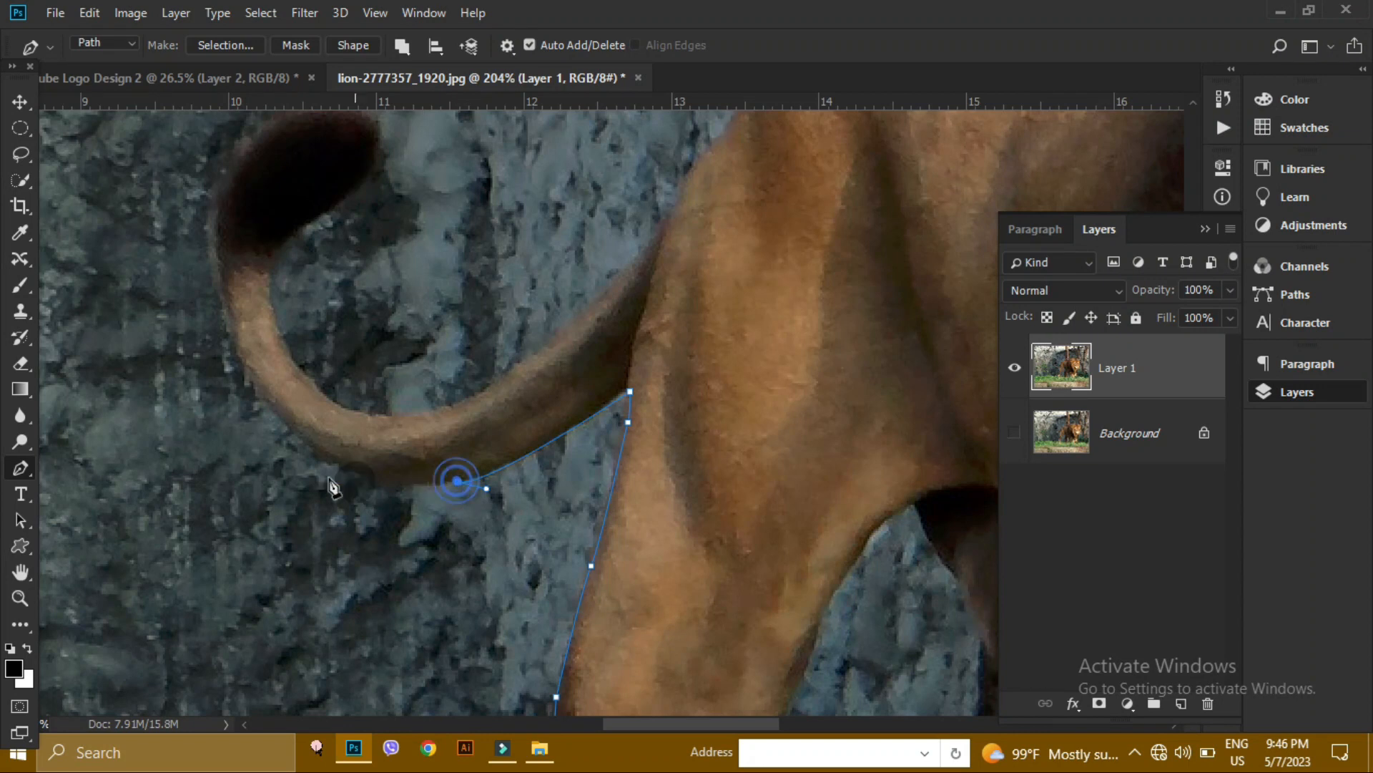
left_click_drag(275, 410, 246, 334)
left_click(276, 413, "alt")
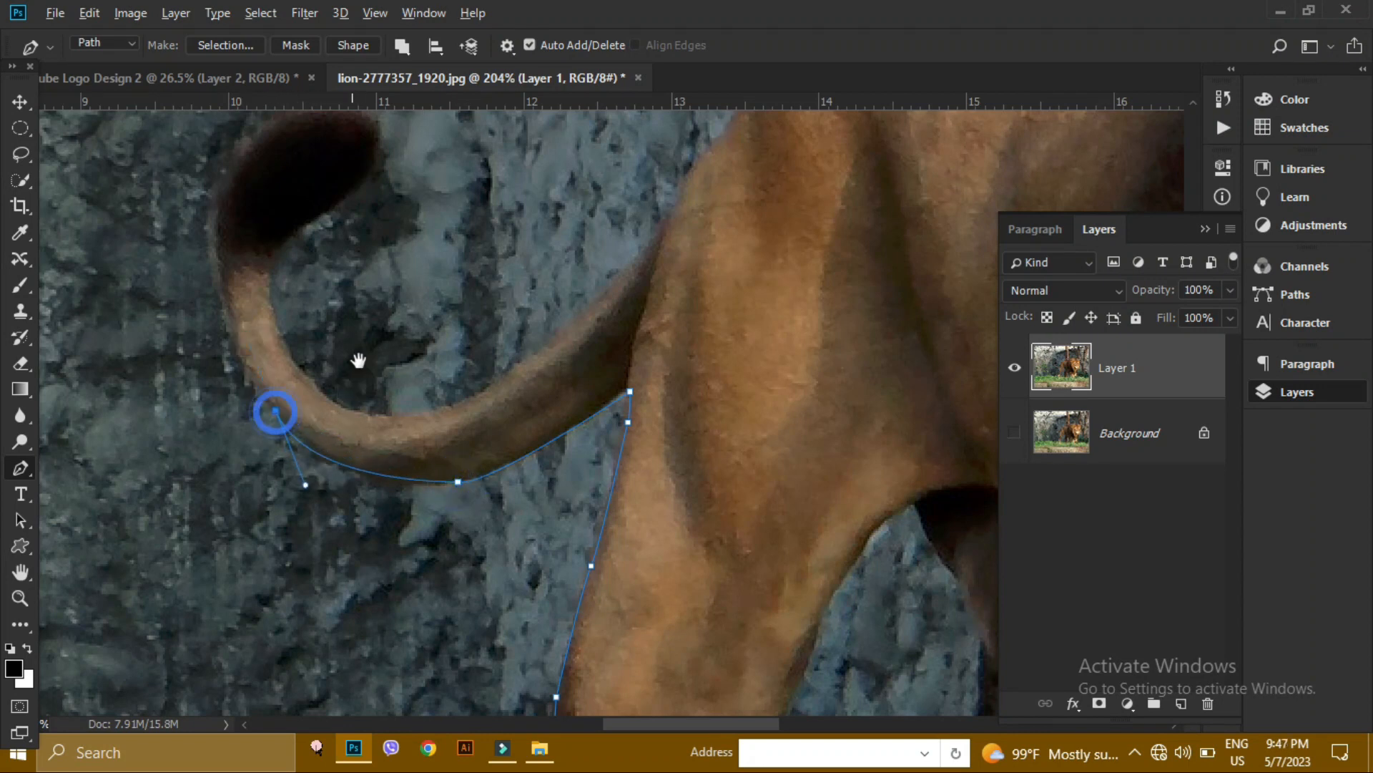
Trace the path up the tail's outer edge and around the dark tuft at its tip.
left_click_drag(358, 356, 431, 508)
left_click_drag(291, 400, 295, 313)
left_click(290, 402, "alt")
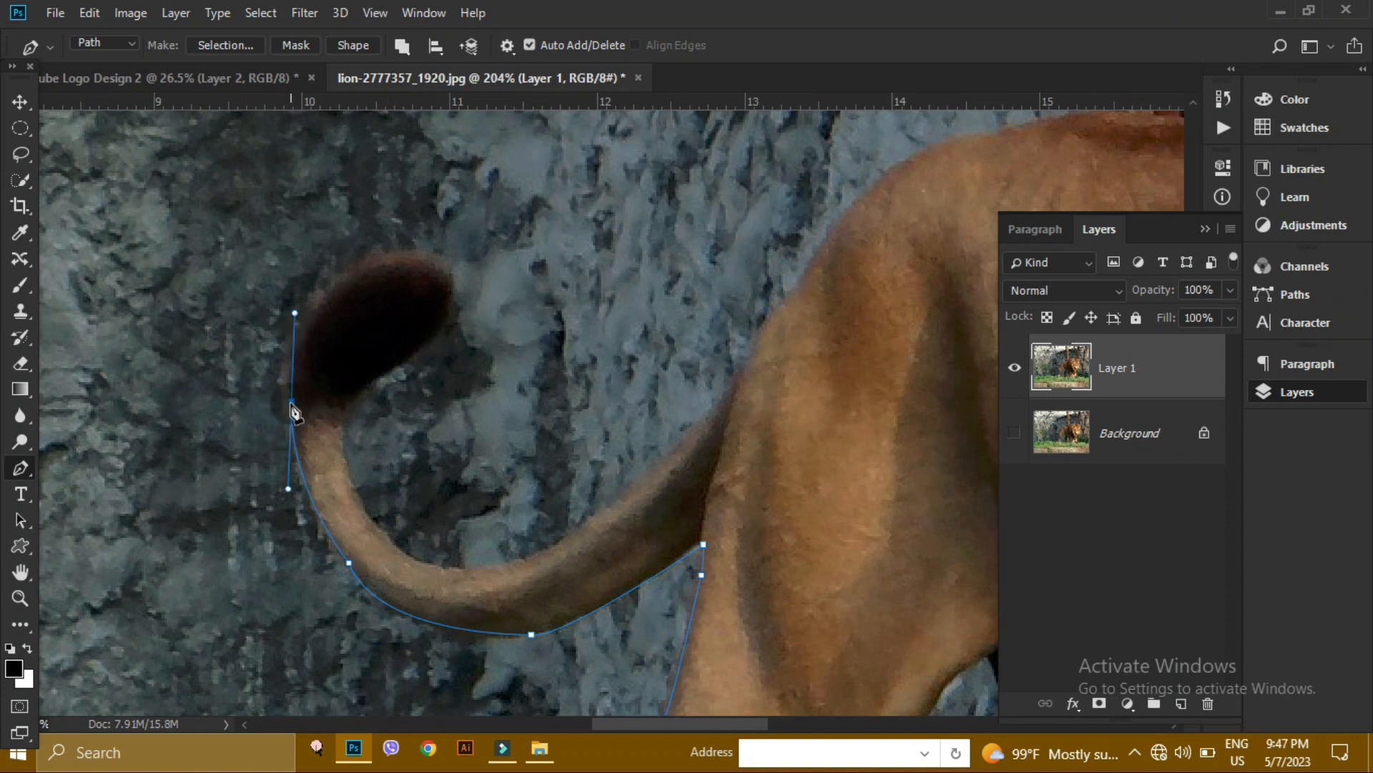
left_click_drag(384, 268, 470, 258)
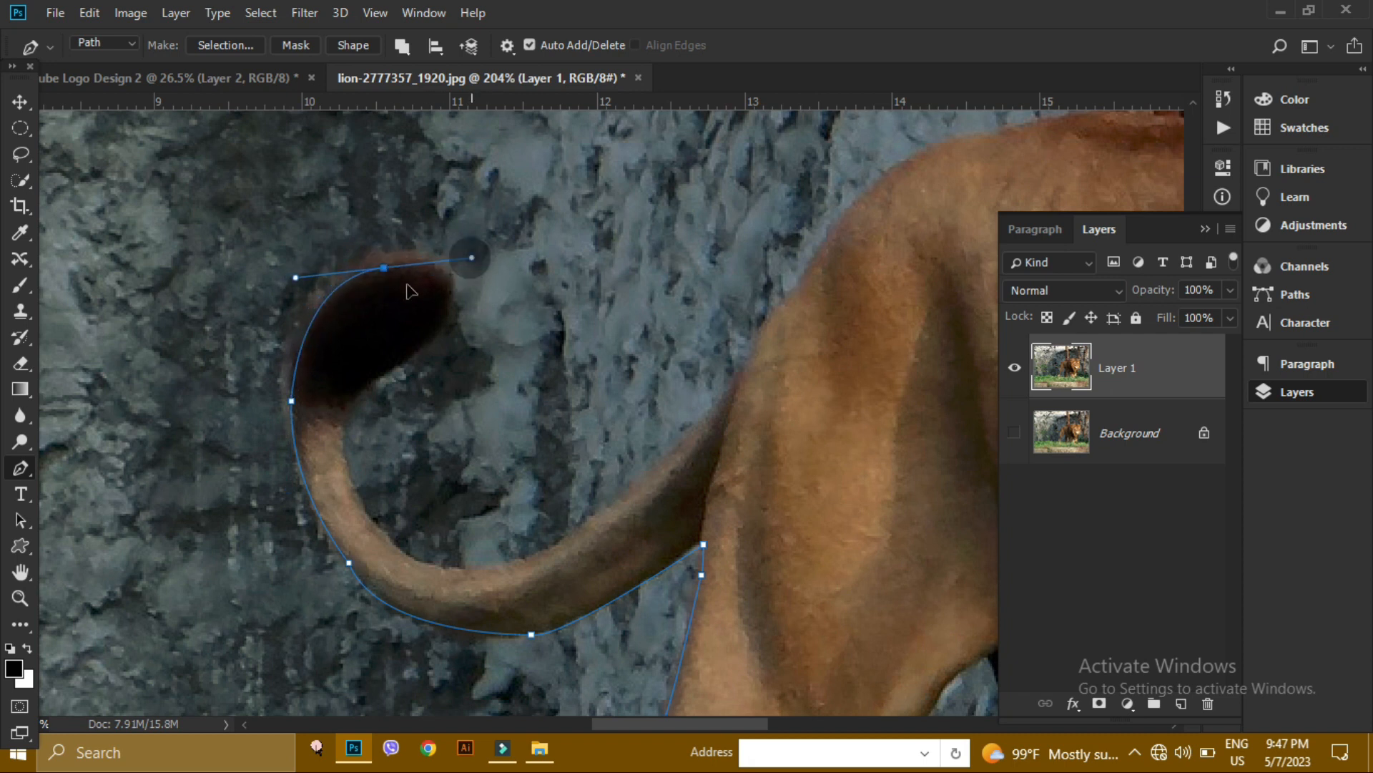
left_click_drag(413, 350, 334, 450)
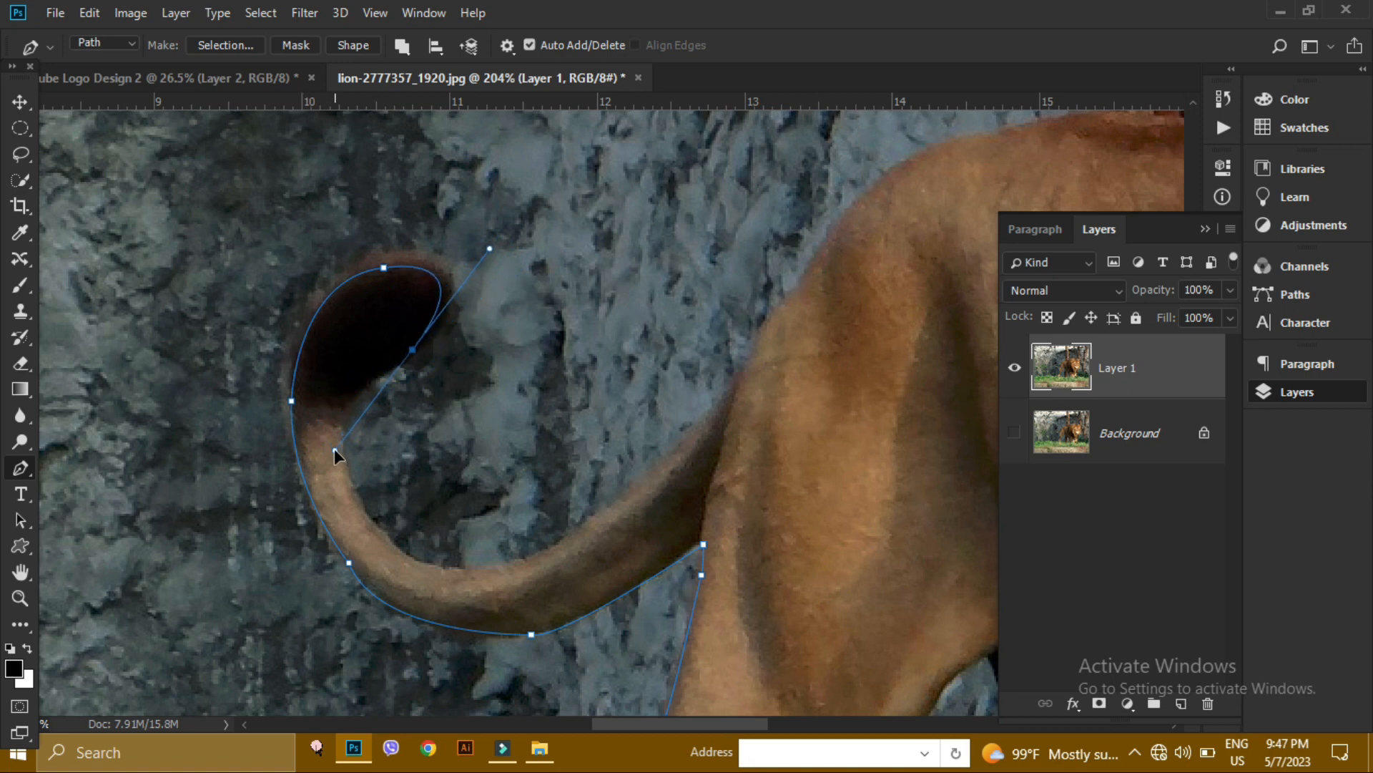
left_click(413, 349)
Trace the tail's inner curve from the tuft back toward the body.
left_click_drag(352, 405, 331, 447)
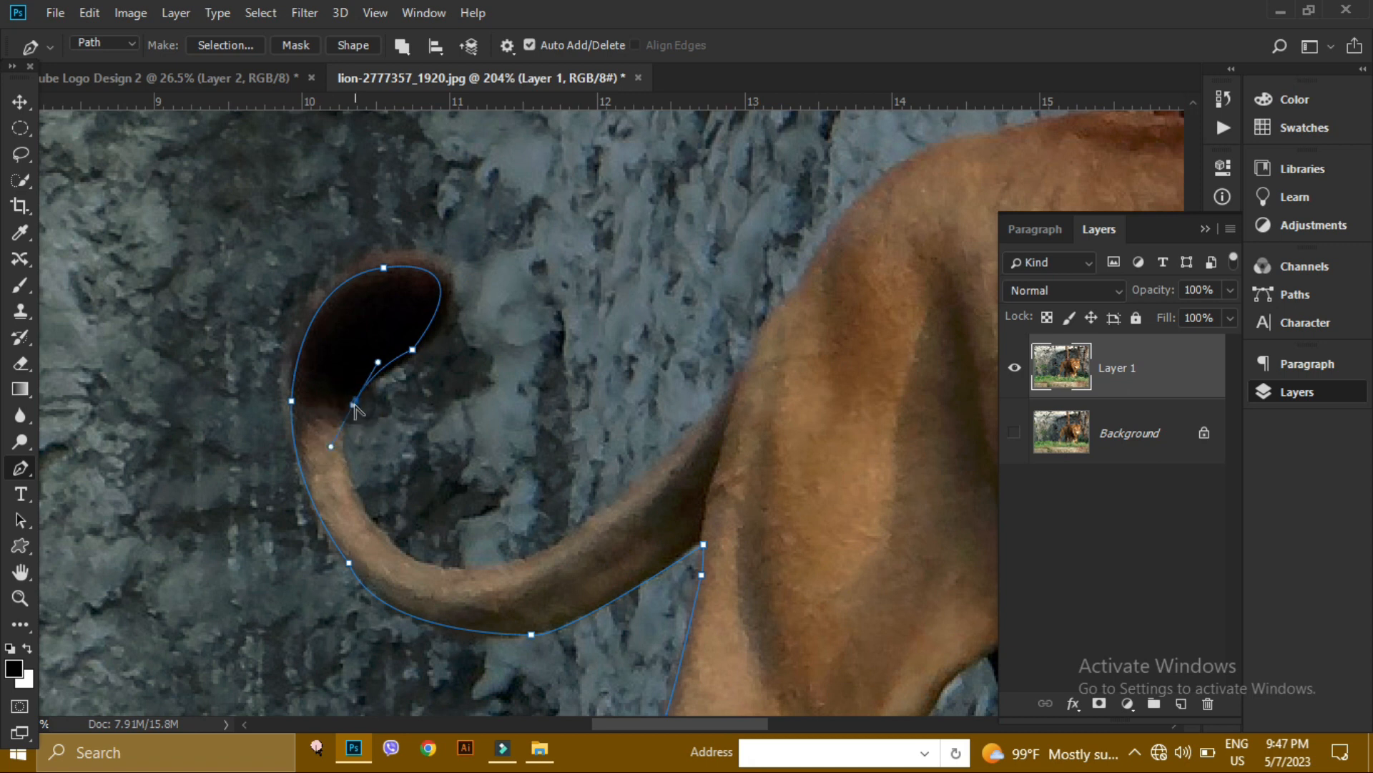
left_click(354, 405, "alt")
left_click(354, 405)
left_click_drag(428, 556, 436, 569)
left_click(377, 523)
left_click_drag(573, 532, 716, 445)
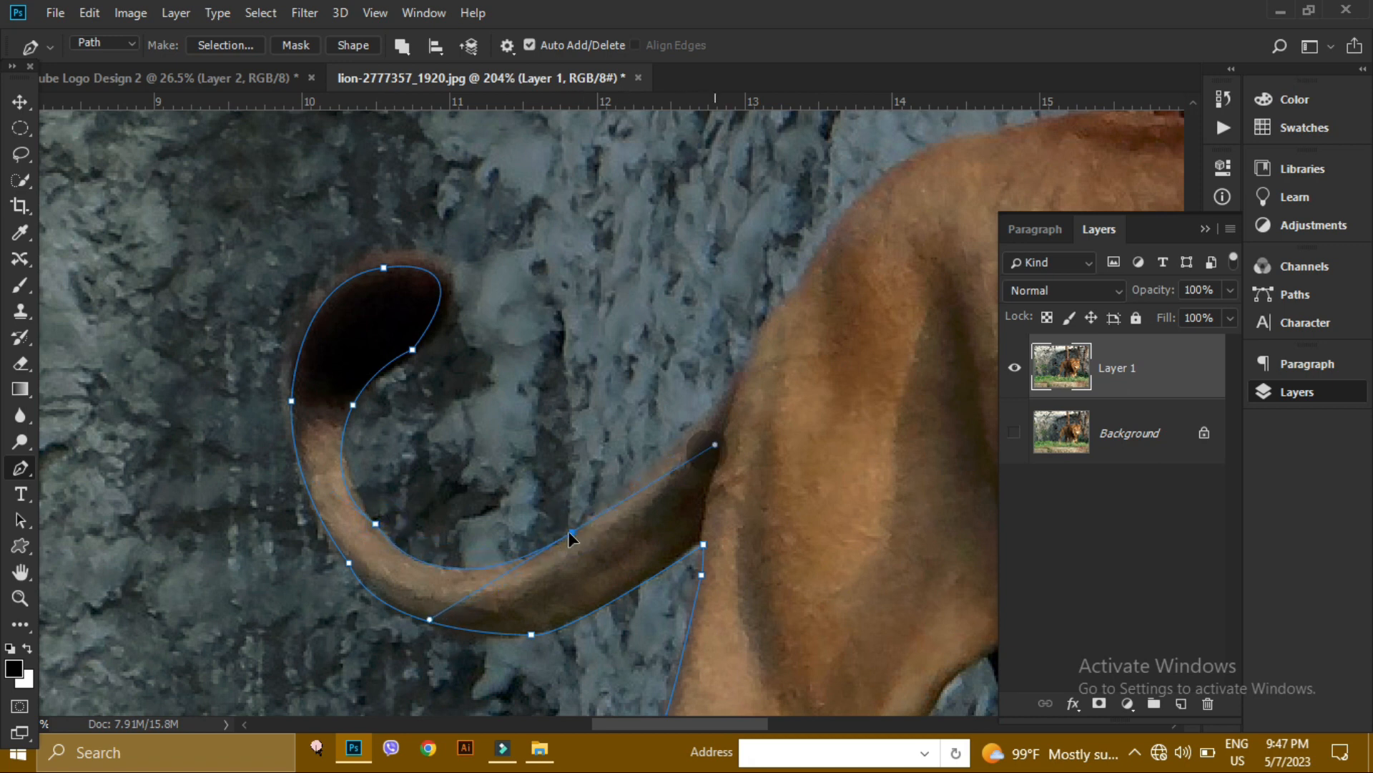
left_click(569, 532)
Continue the path over the rump and along the lion's back toward the mane.
left_click_drag(736, 432, 571, 572)
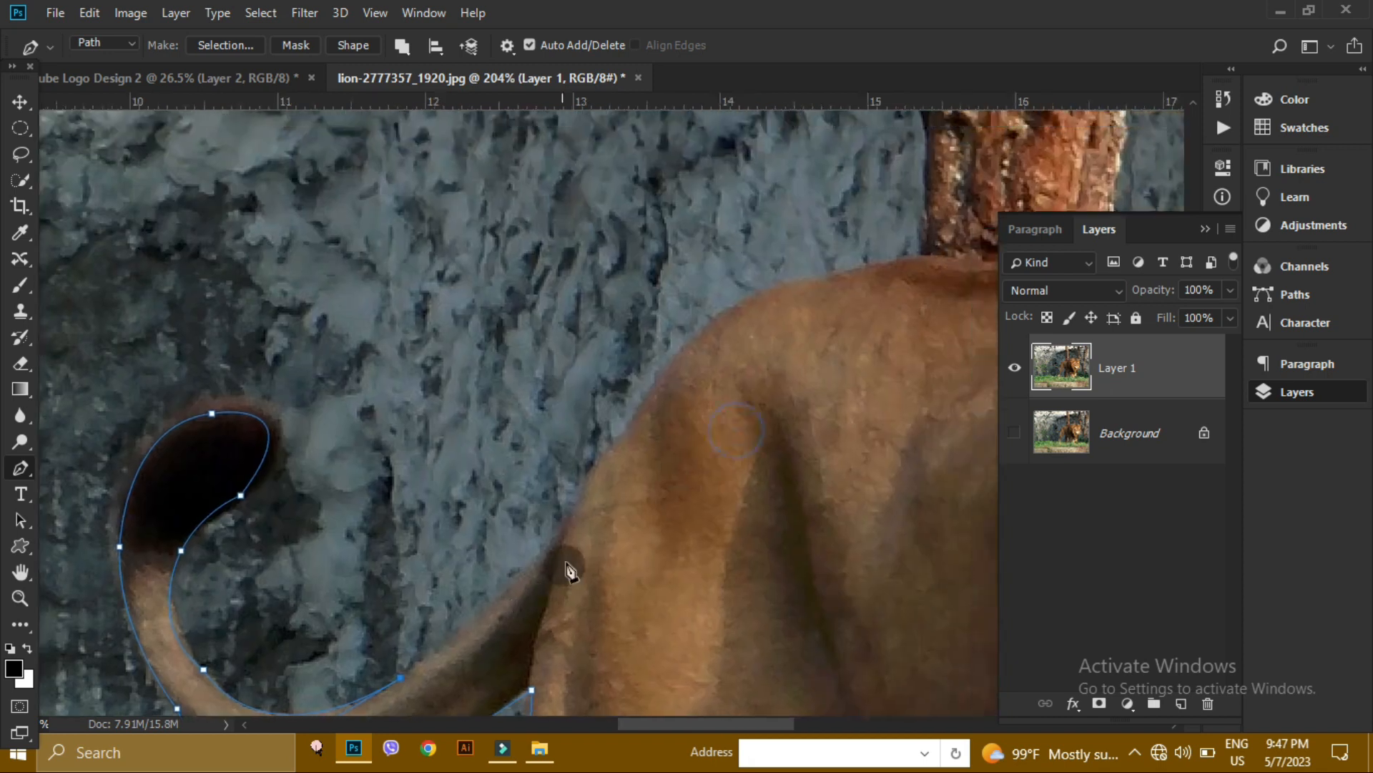
left_click_drag(581, 503, 605, 457)
left_click_drag(743, 306, 820, 269)
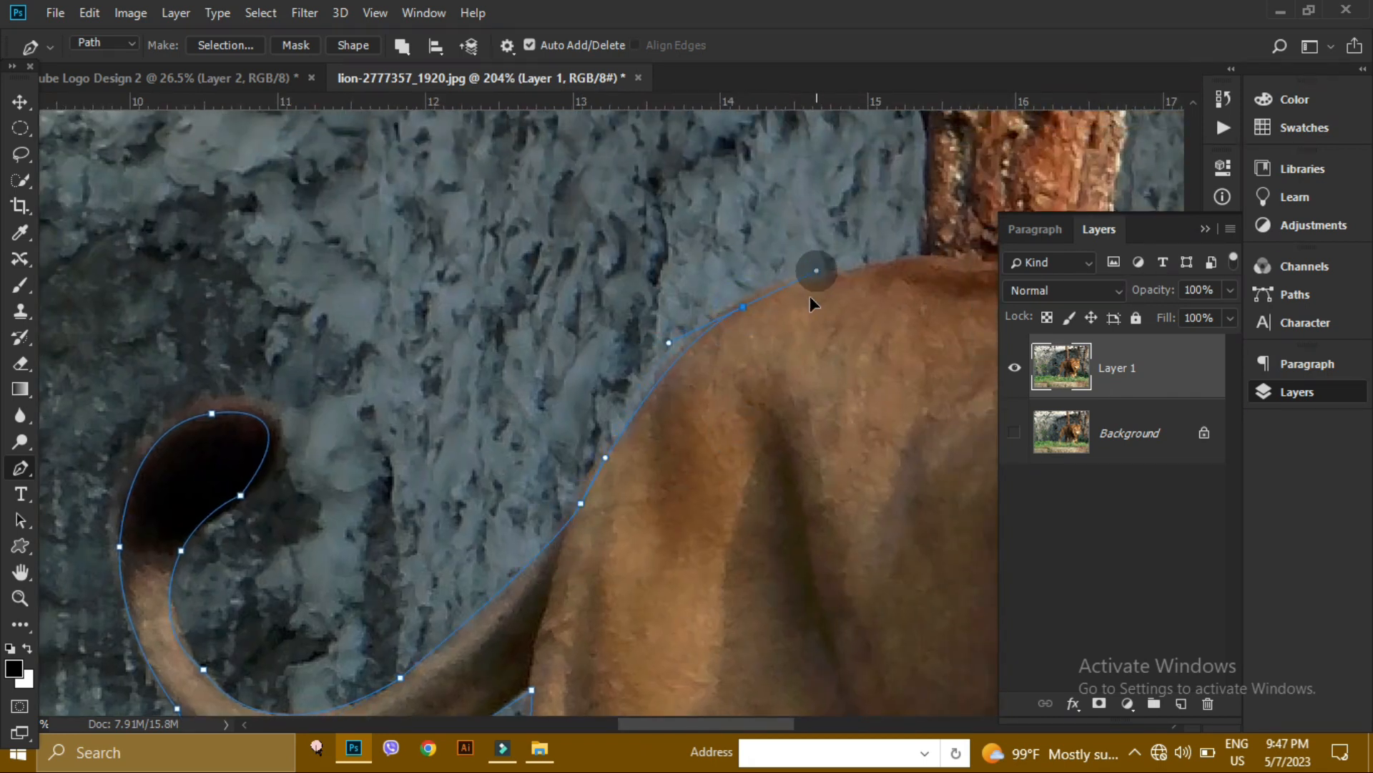
left_click_drag(835, 358, 482, 449)
left_click_drag(708, 363, 830, 381)
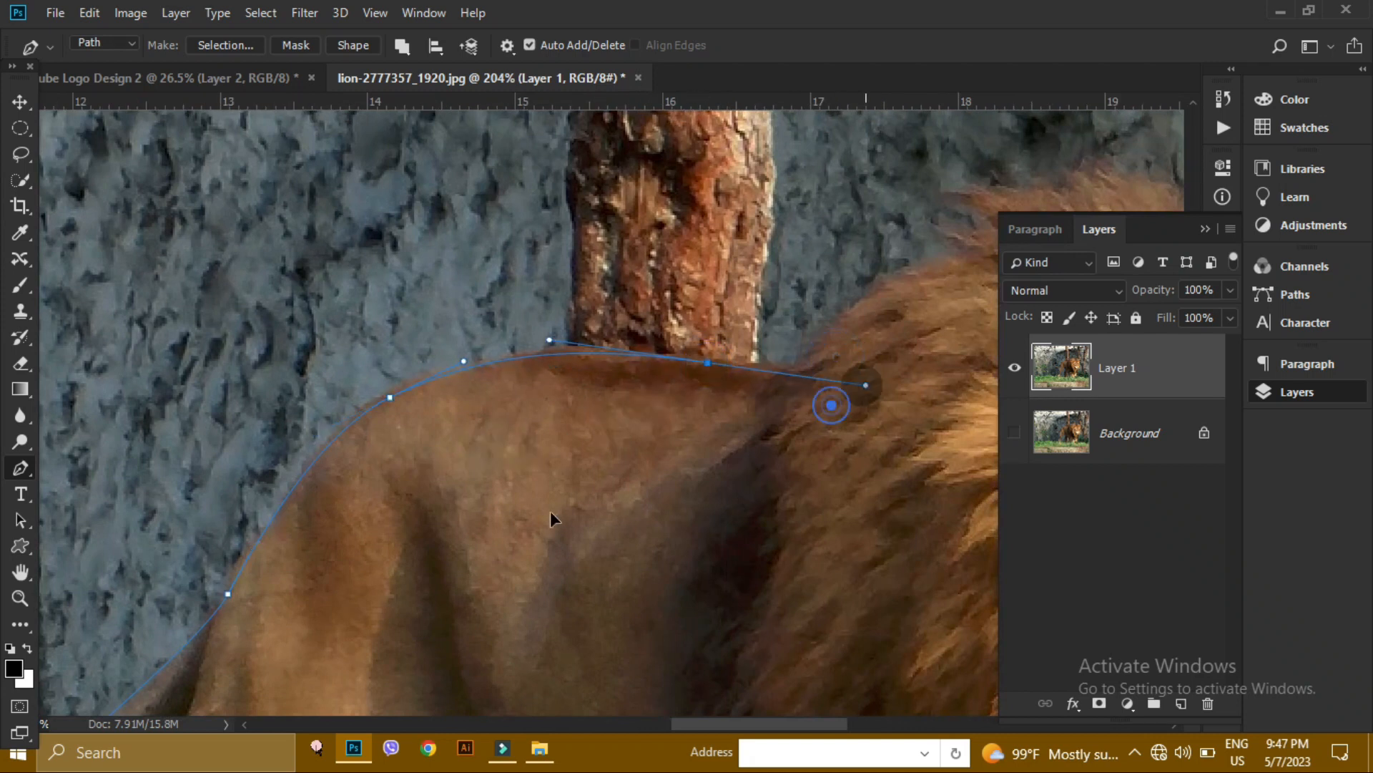
Outline the mane's upper edge from the back to above the head, removing the last anchor's outgoing handle.
left_click_drag(727, 476, 499, 559)
left_click_drag(745, 332, 825, 325)
left_click_drag(824, 391, 892, 442)
left_click_drag(998, 458, 991, 463)
left_click_drag(766, 497, 481, 460)
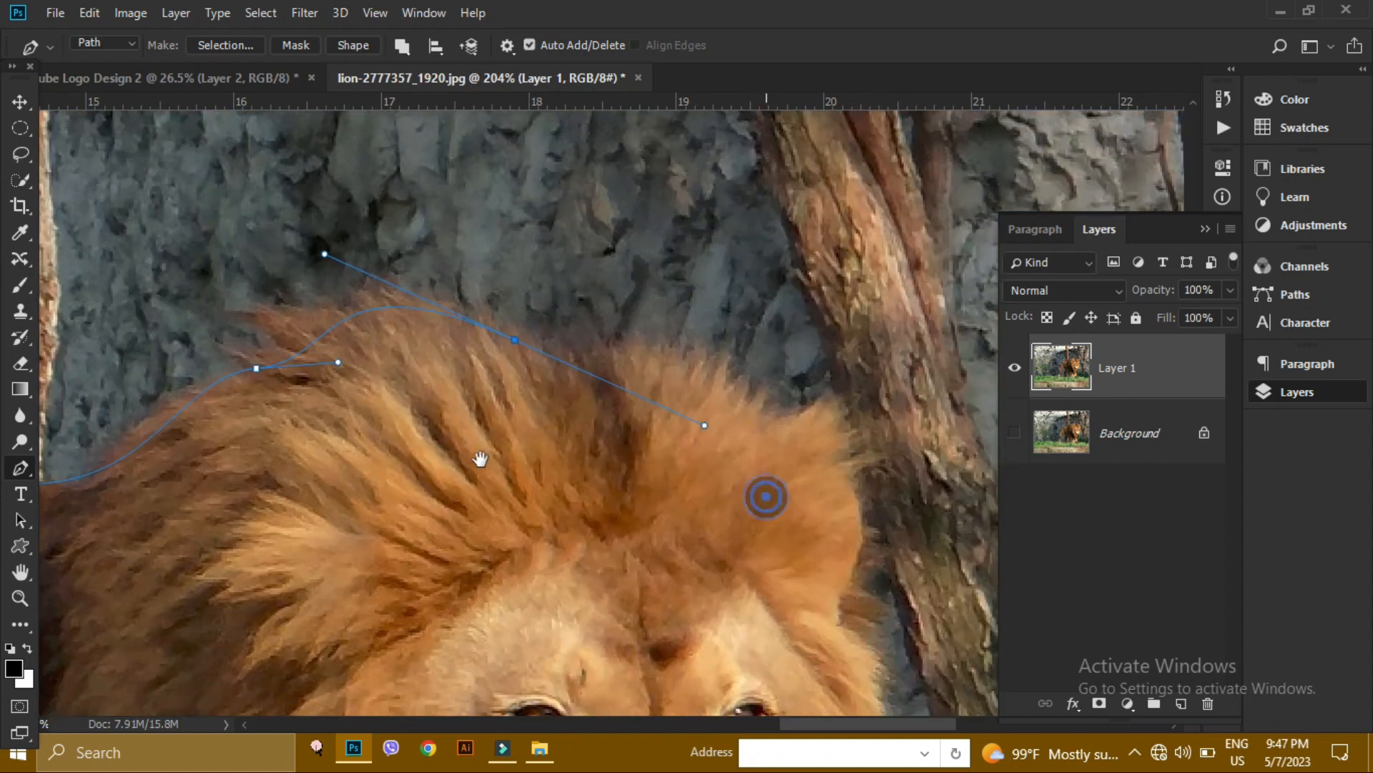
left_click_drag(704, 374, 791, 393)
key("ctrl+z")
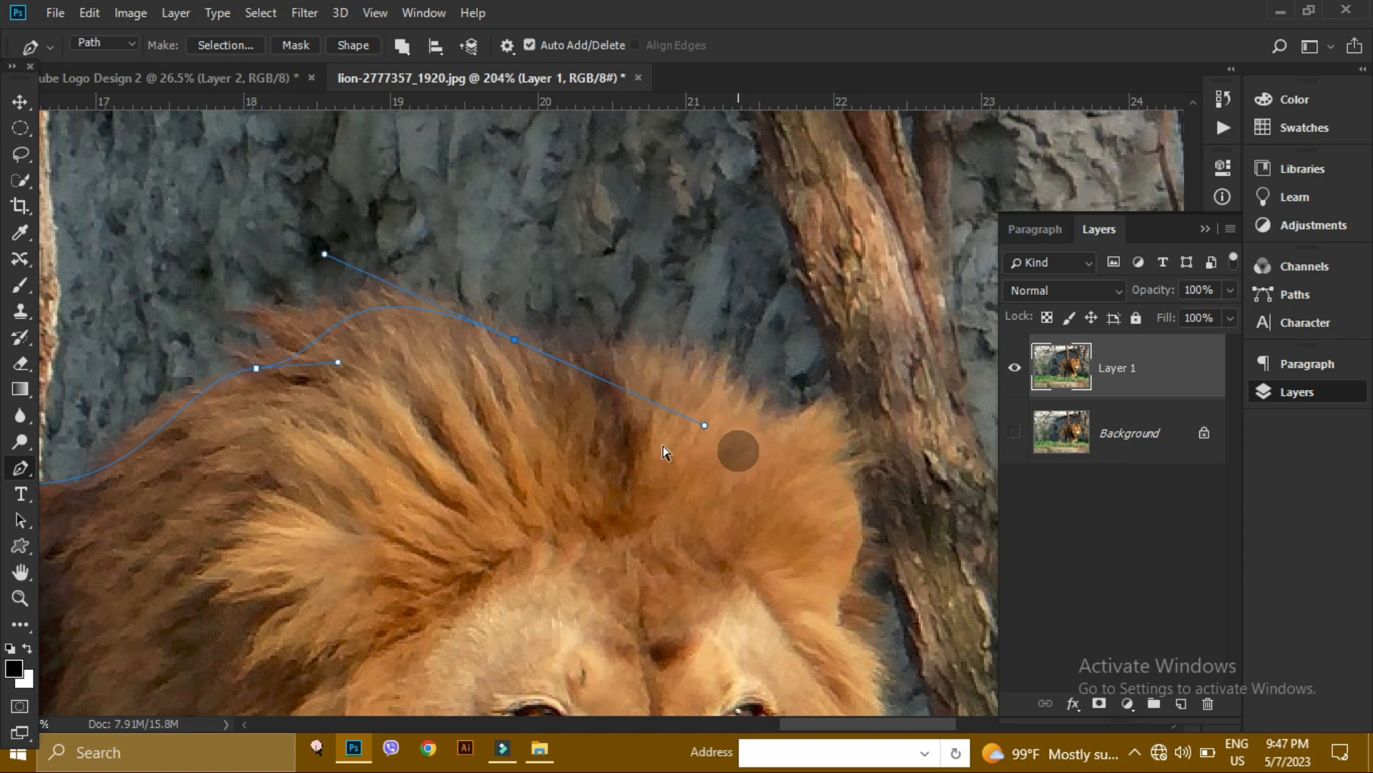
left_click(512, 343)
left_click(516, 341)
Continue the path across the top of the head to the far upper corner of the mane.
left_click_drag(758, 402, 619, 368)
left_click(548, 330)
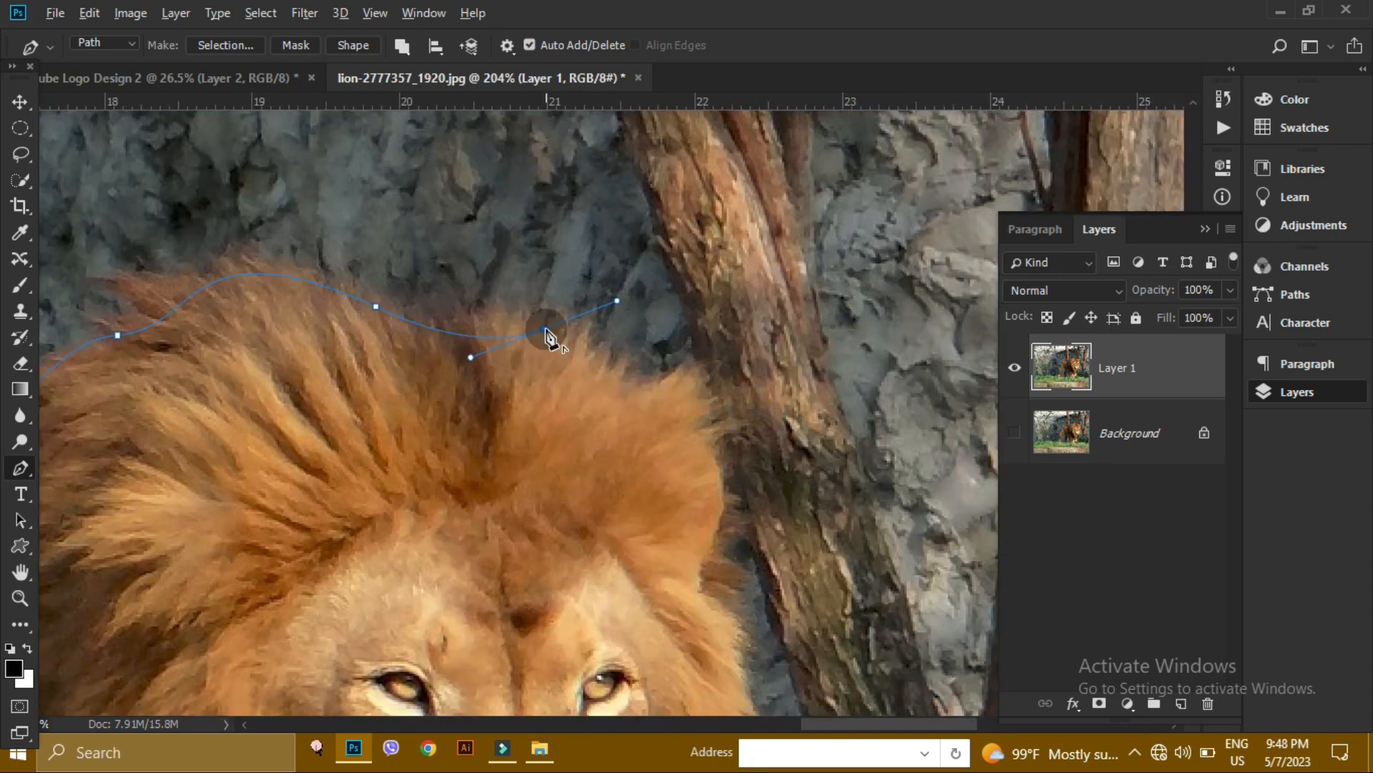
left_click(546, 330)
left_click_drag(564, 422, 497, 362)
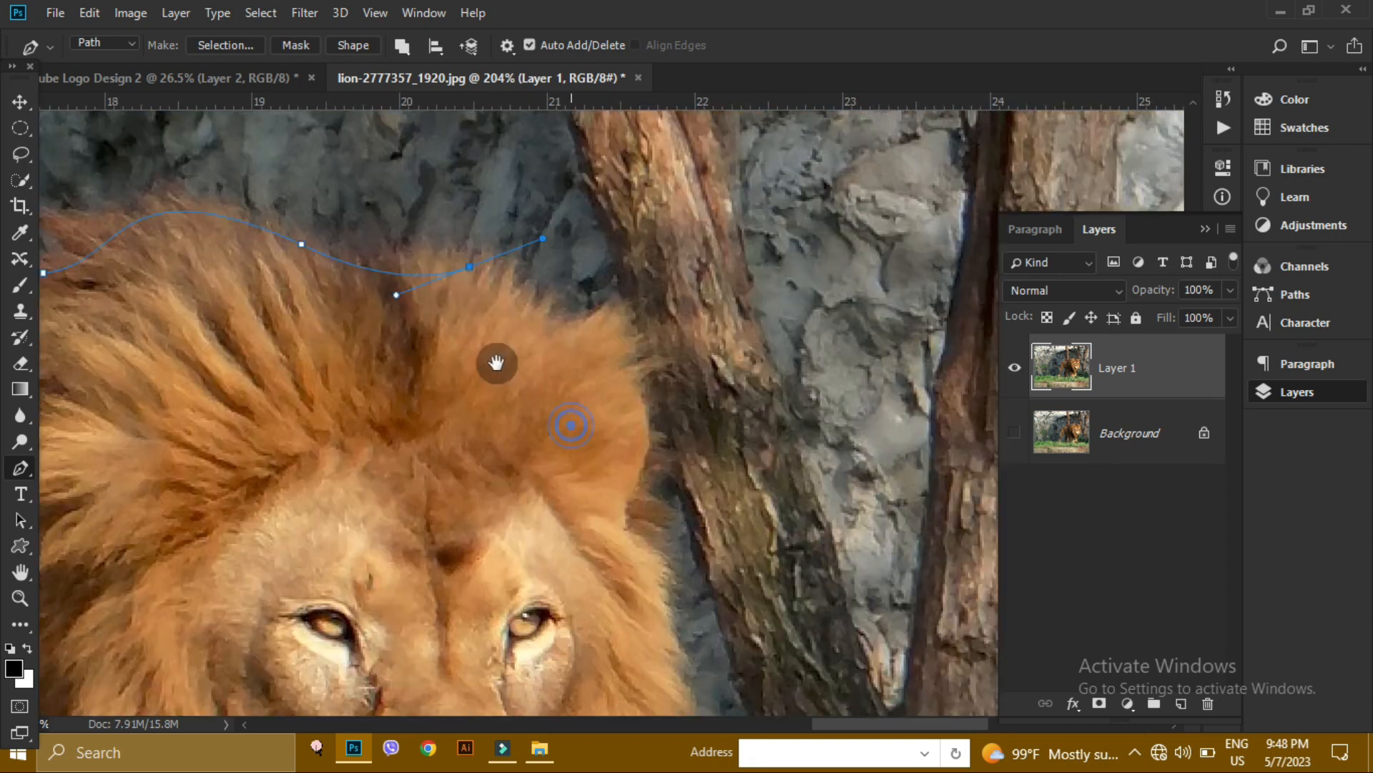
left_click(469, 267)
left_click_drag(586, 314, 573, 239)
left_click(528, 264)
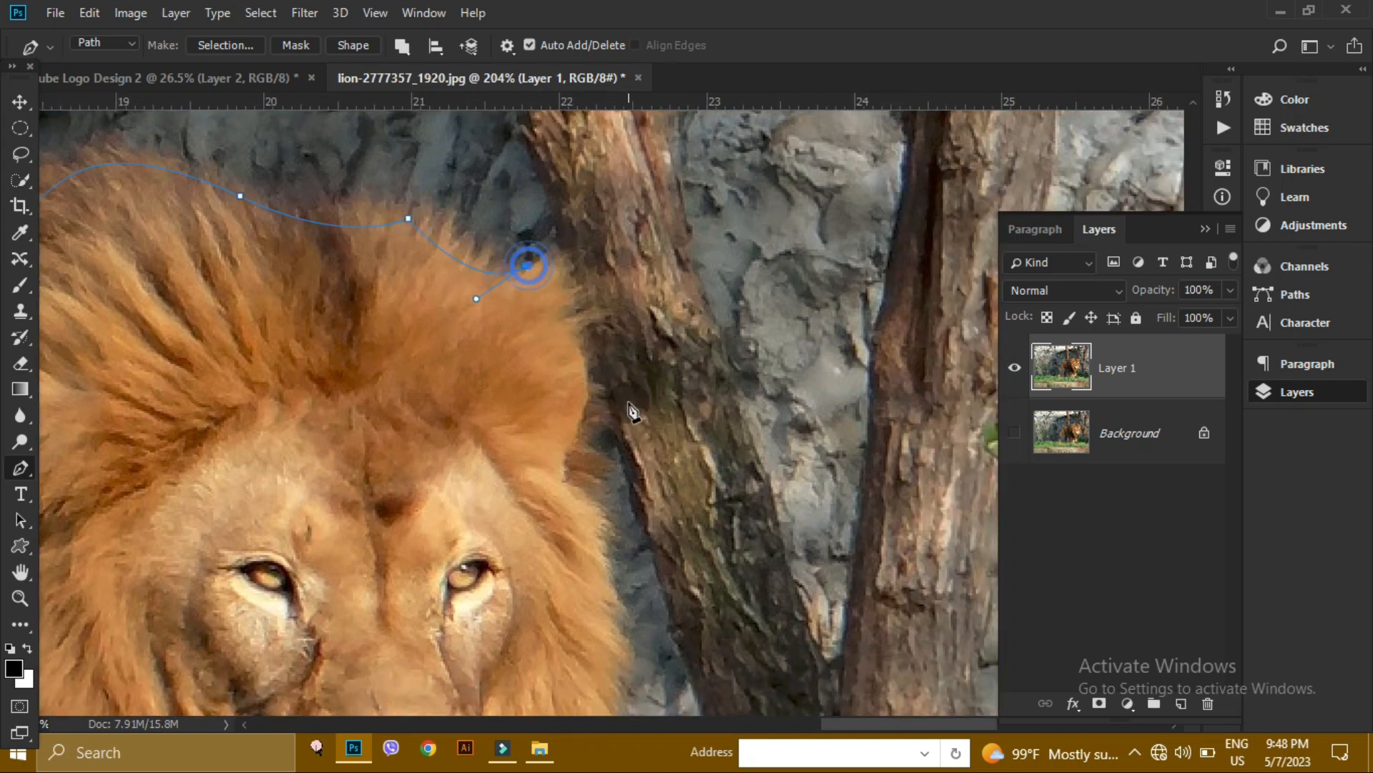
Trace the mane's outer edge down the far side of the face to below chin level.
left_click_drag(629, 409, 595, 307)
left_click_drag(521, 412, 520, 528)
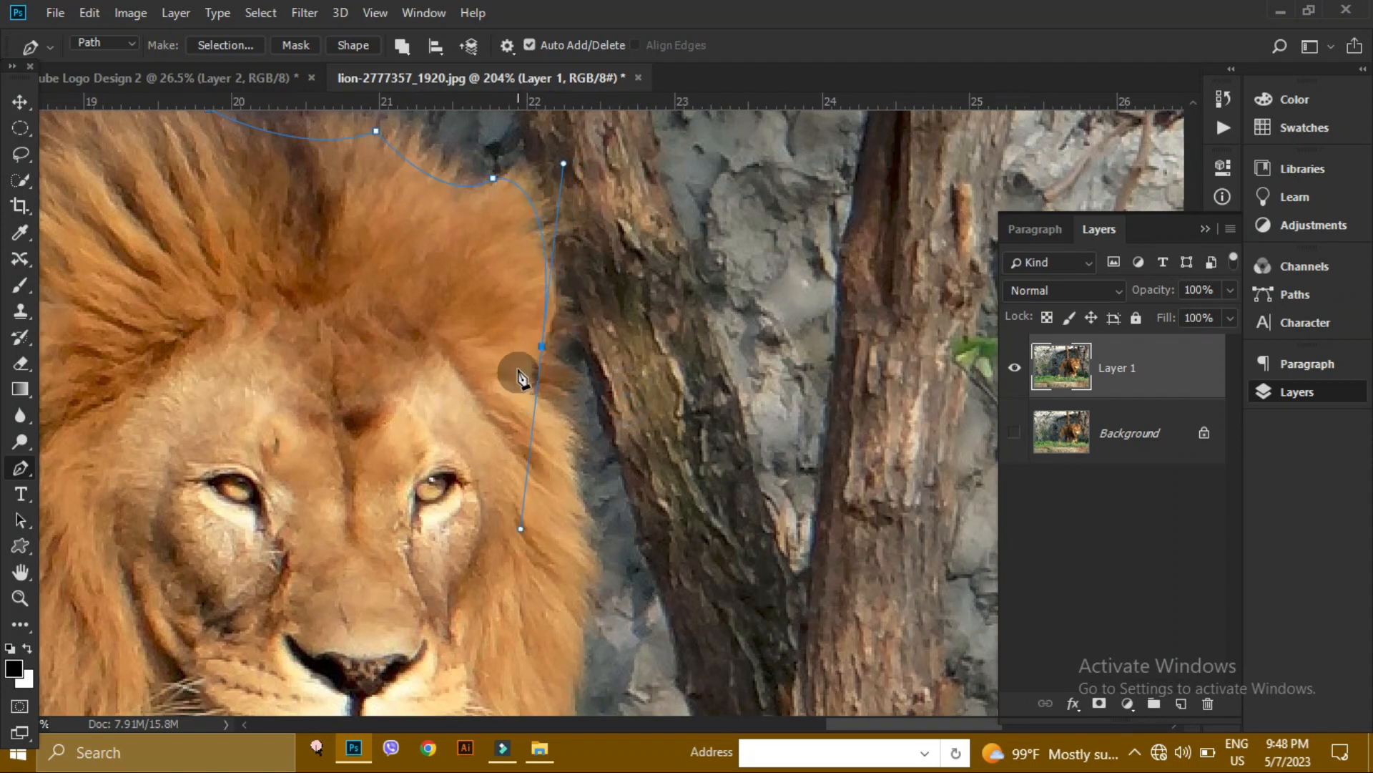
left_click(542, 346, "alt")
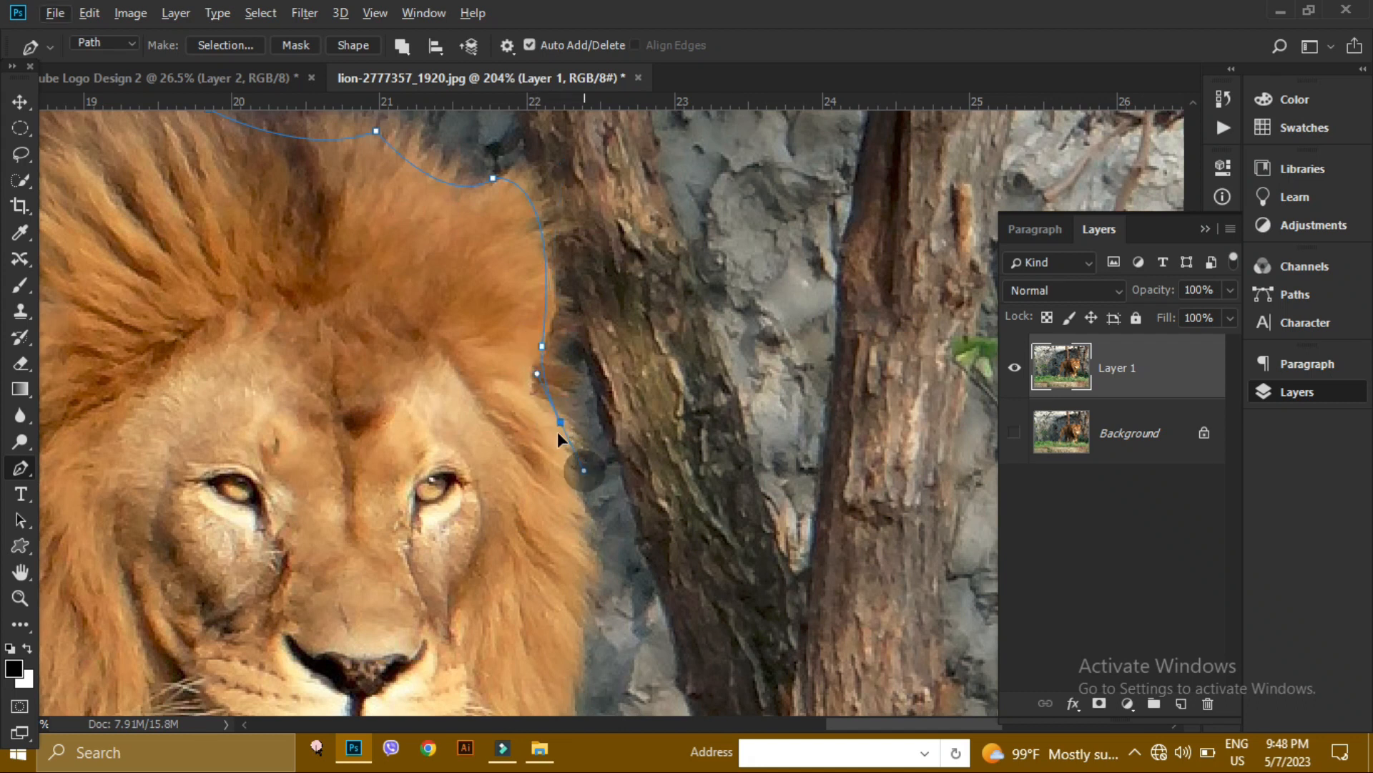
scroll(601, 486, "down", 3)
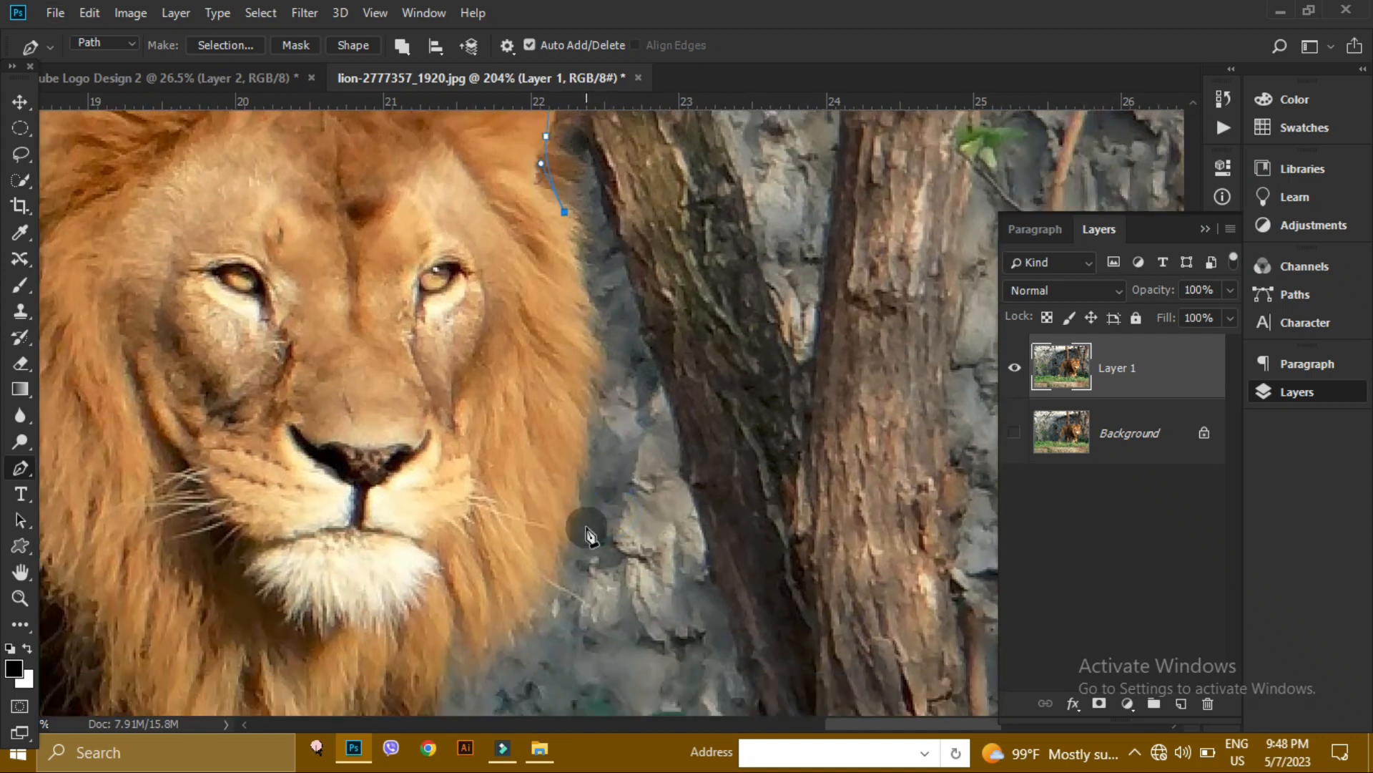
left_click_drag(565, 535, 506, 668)
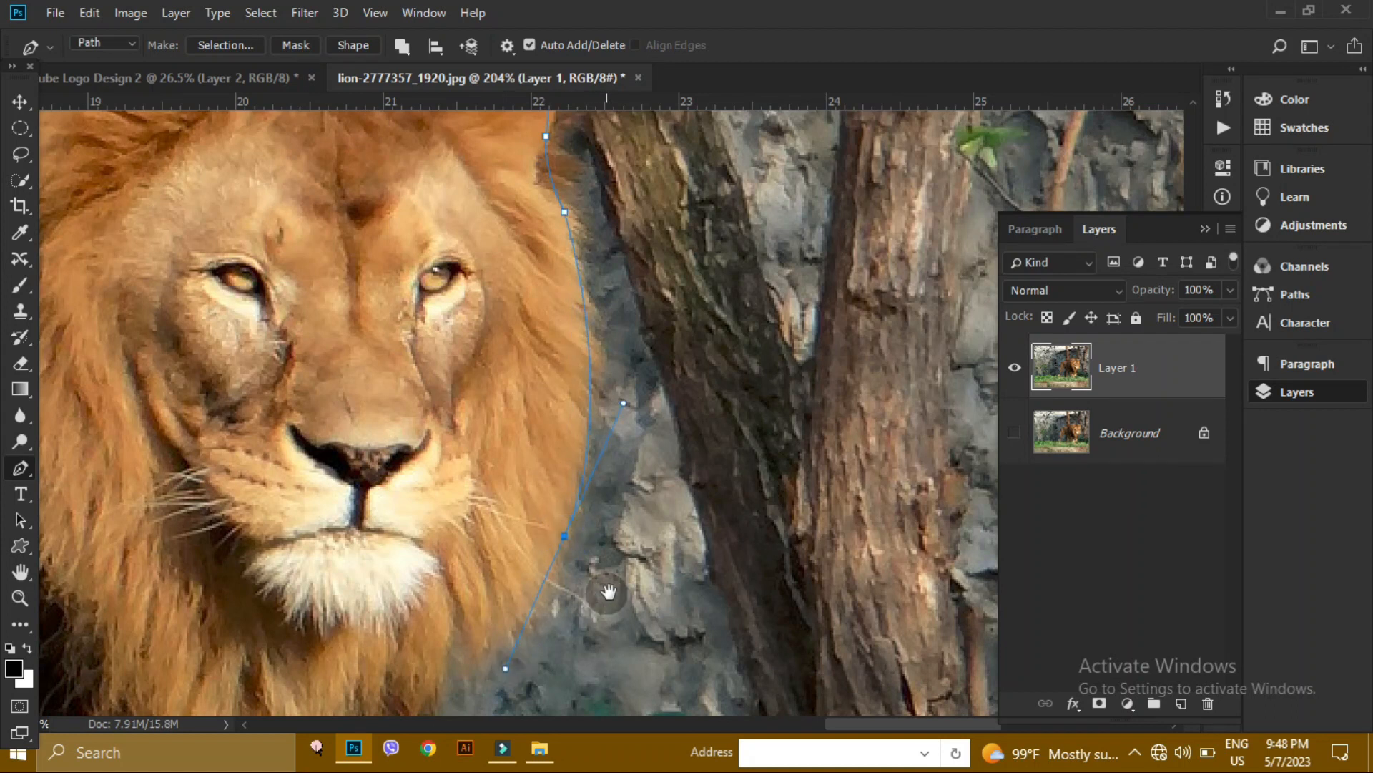
Outline the lower mane from below the chin down along the chest fur.
left_click_drag(602, 596, 760, 390)
left_click_drag(689, 495, 770, 349)
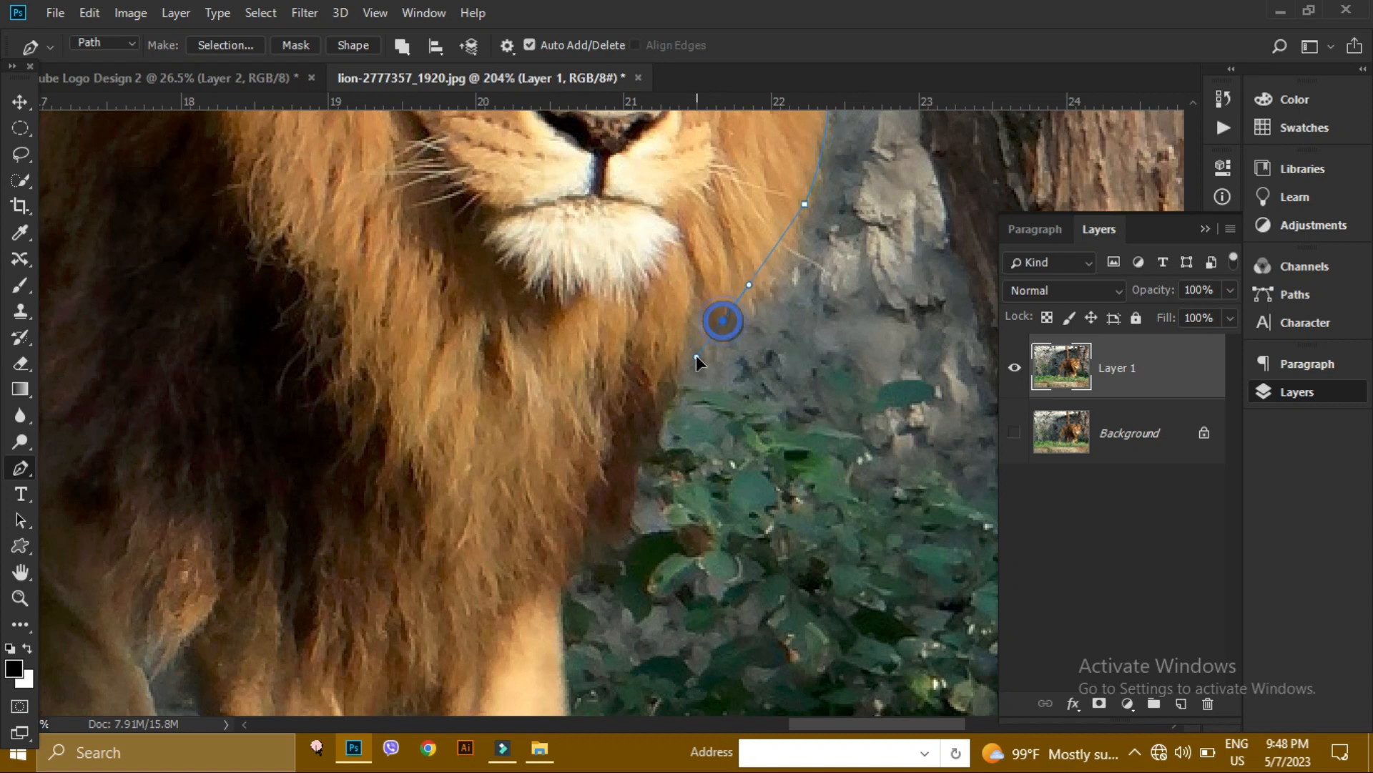
left_click(696, 263)
left_click_drag(668, 327, 655, 367)
left_click_drag(628, 426, 619, 334)
left_click_drag(605, 408, 581, 435)
left_click(605, 407, "alt")
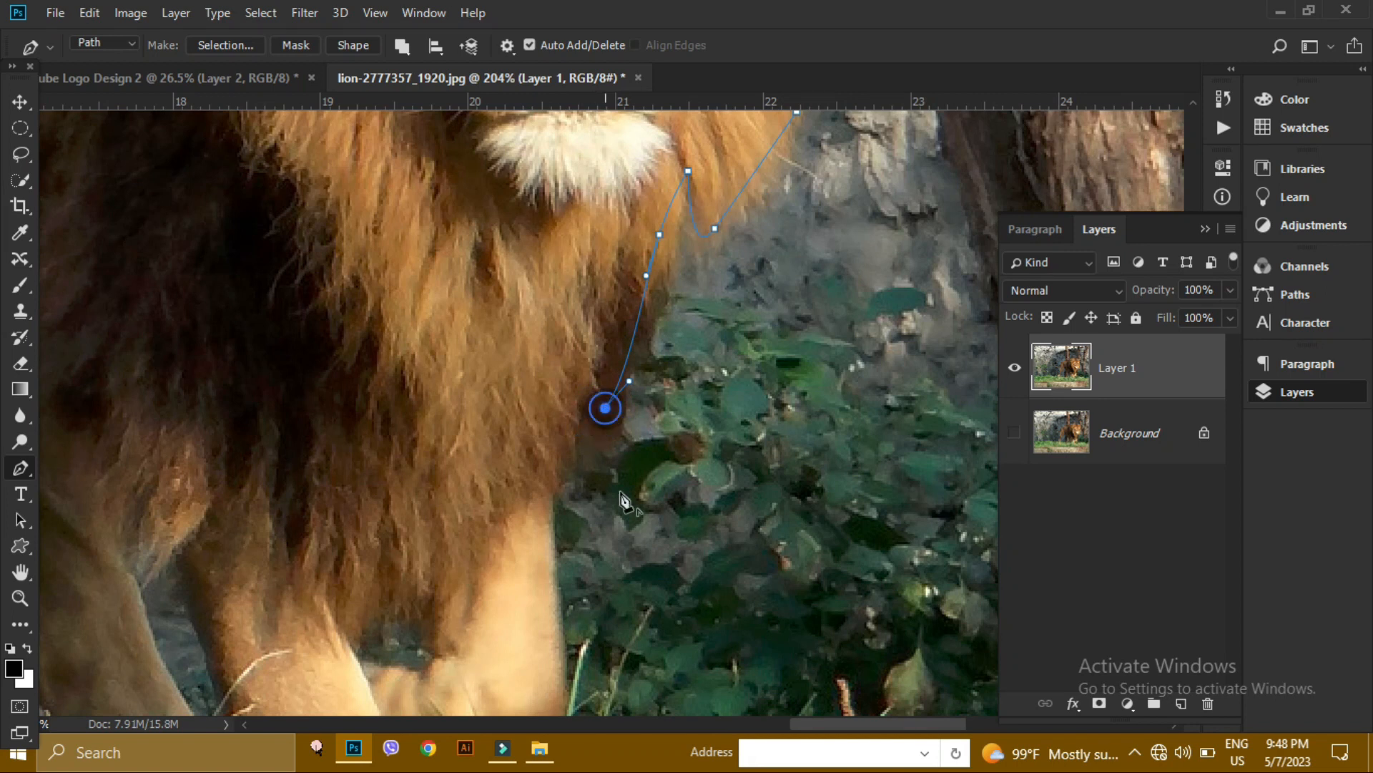
Continue the path from the chest fur down the outer edge of the raised front leg.
left_click_drag(619, 500, 663, 335)
left_click(600, 316)
left_click_drag(659, 412, 676, 322)
left_click(630, 473)
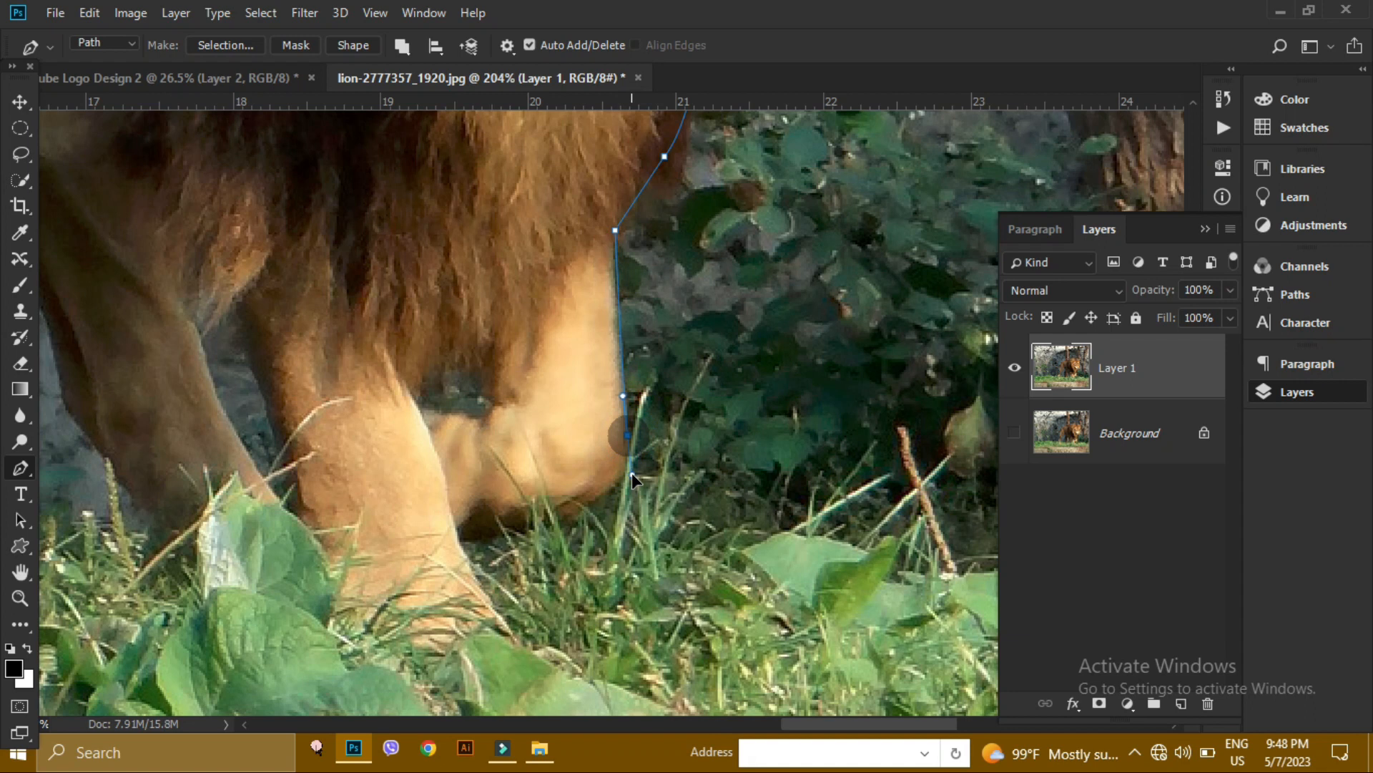
mouse_move(627, 473)
left_mouse_down()
mouse_move(612, 475)
mouse_move(630, 488)
left_mouse_up()
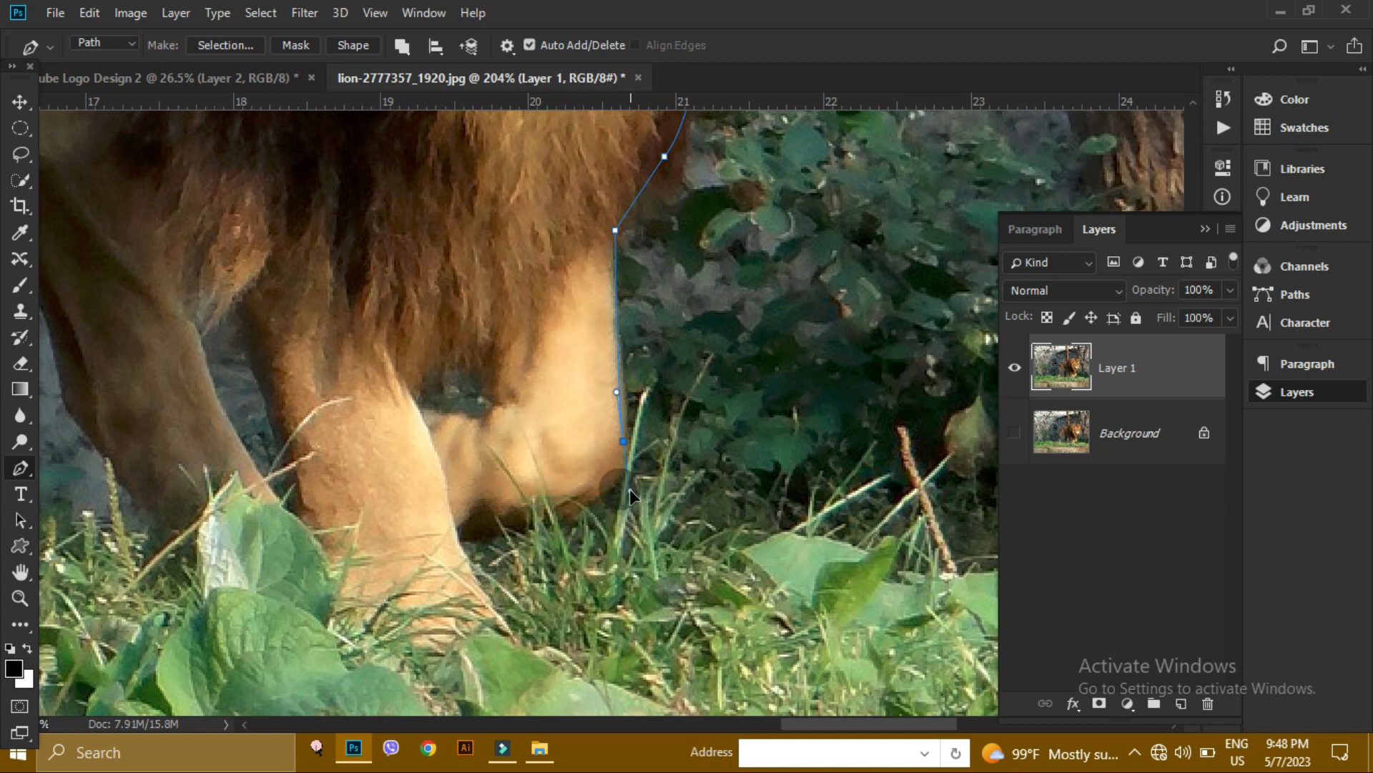
left_click(625, 441, "alt")
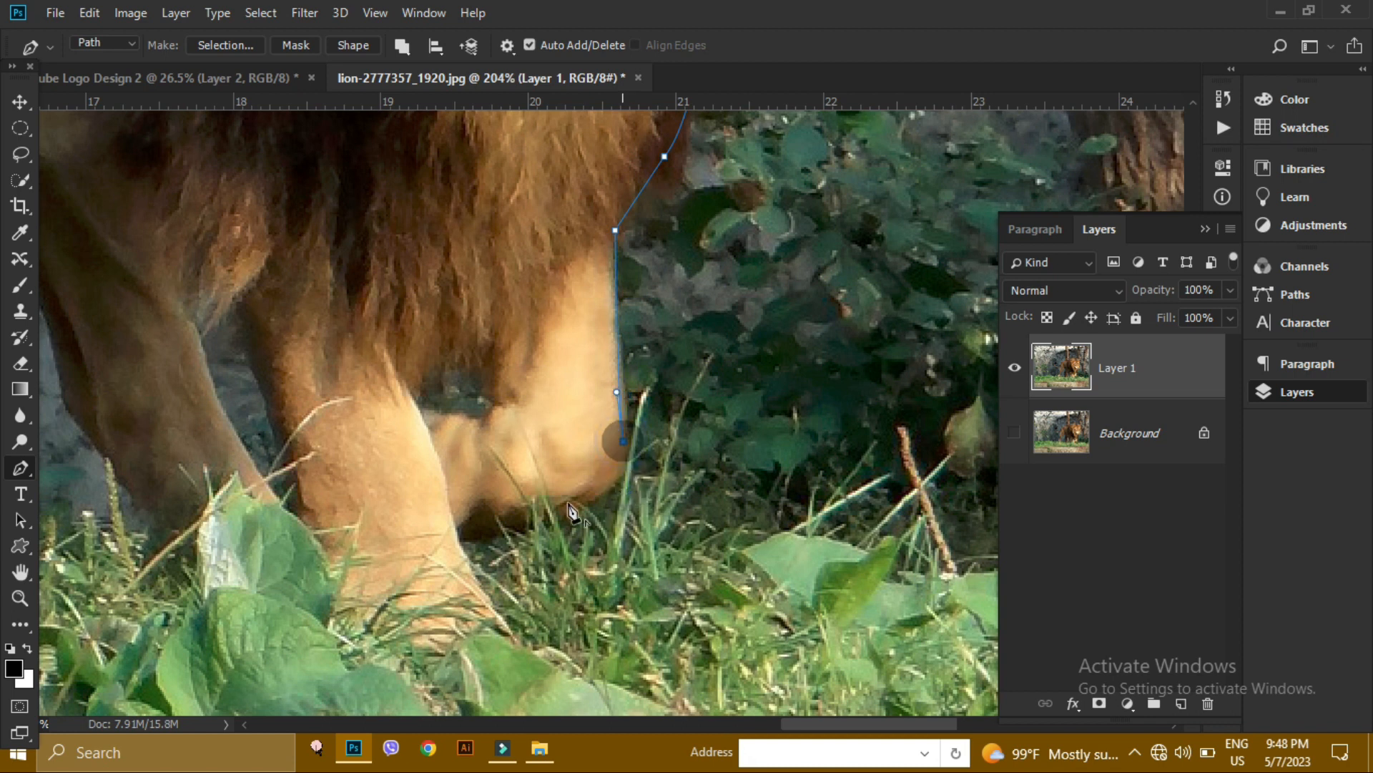
Continue the Pen path under the raised front paw and around the planted front paw to its inner side.
left_click_drag(503, 530, 389, 523)
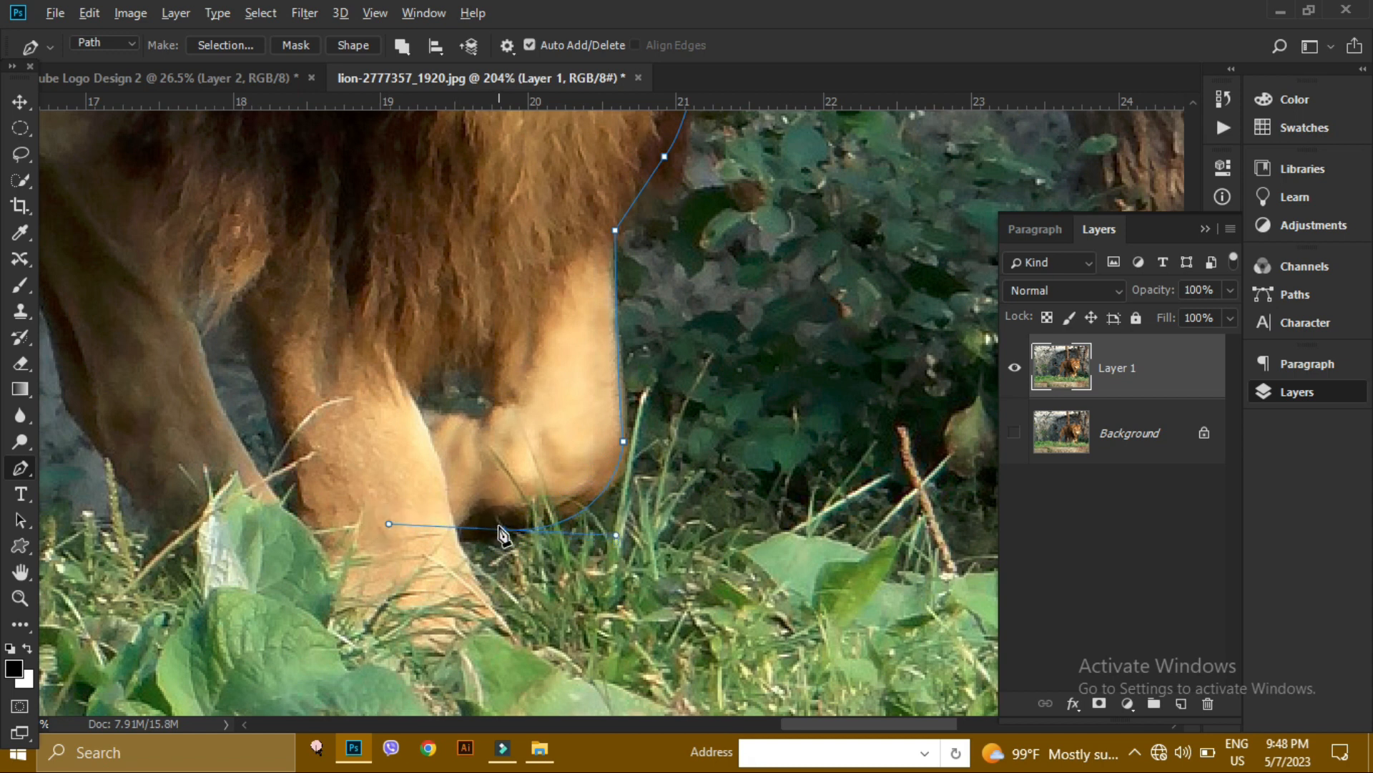
left_click_drag(504, 551, 651, 414)
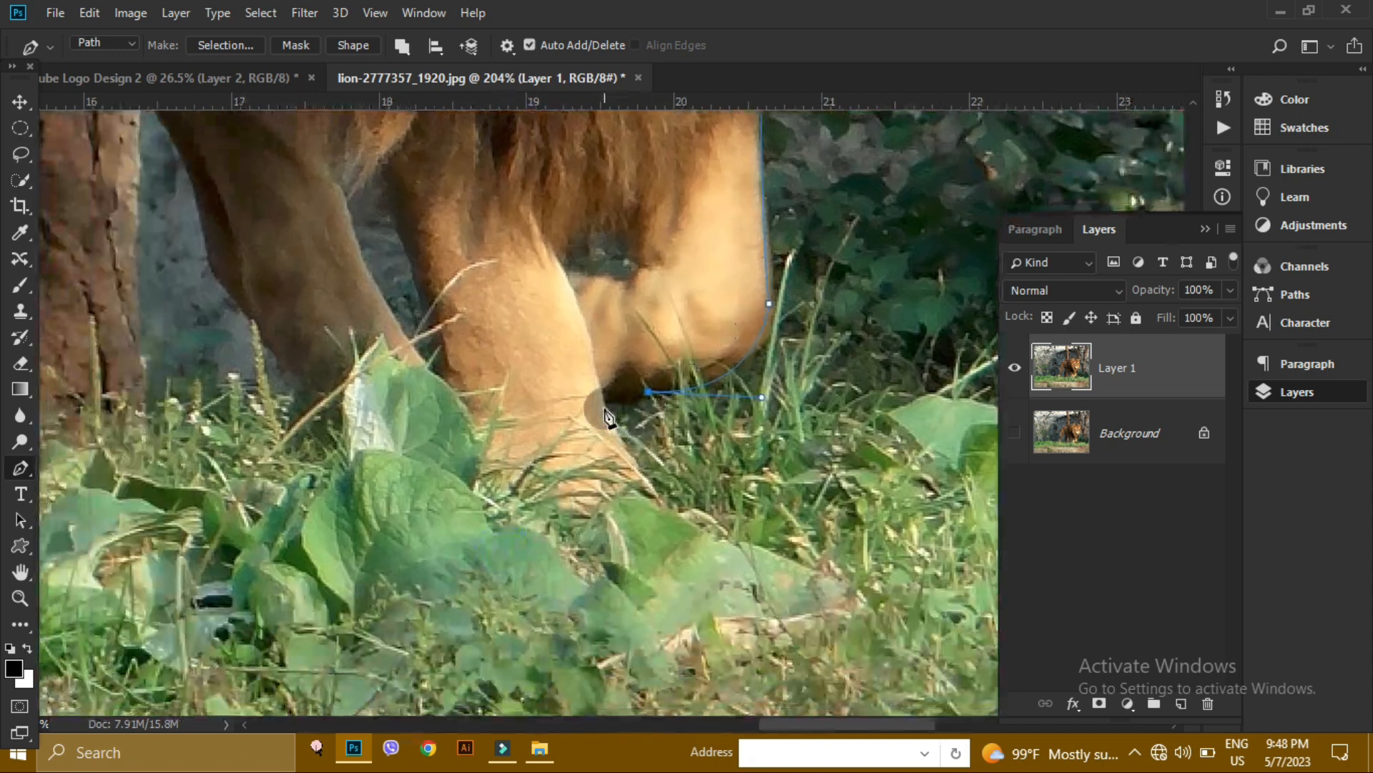
left_click(603, 400)
left_click(648, 482)
left_click(575, 507)
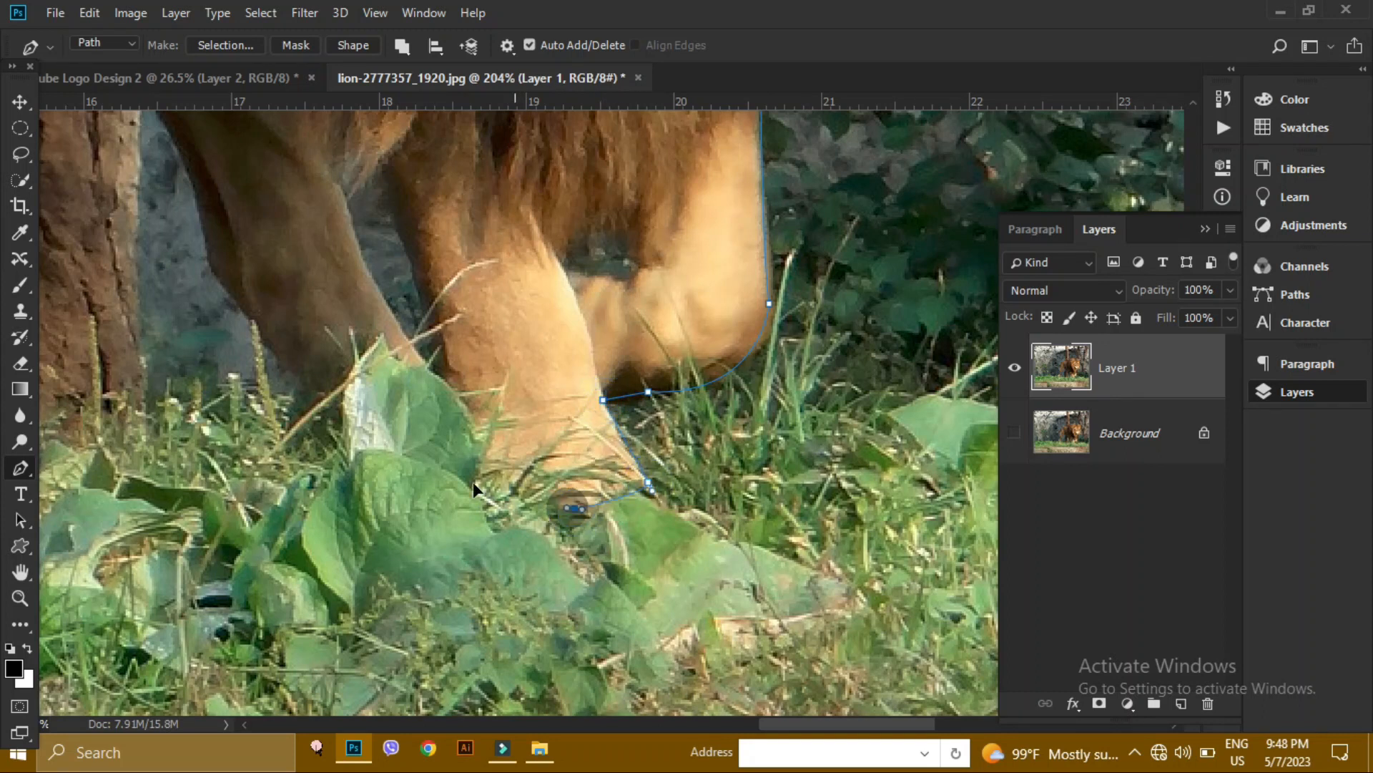
left_click_drag(475, 482, 473, 459)
Carry the path over the large leaf and around the base of the other front leg to its rear edge.
left_click_drag(534, 374, 585, 445)
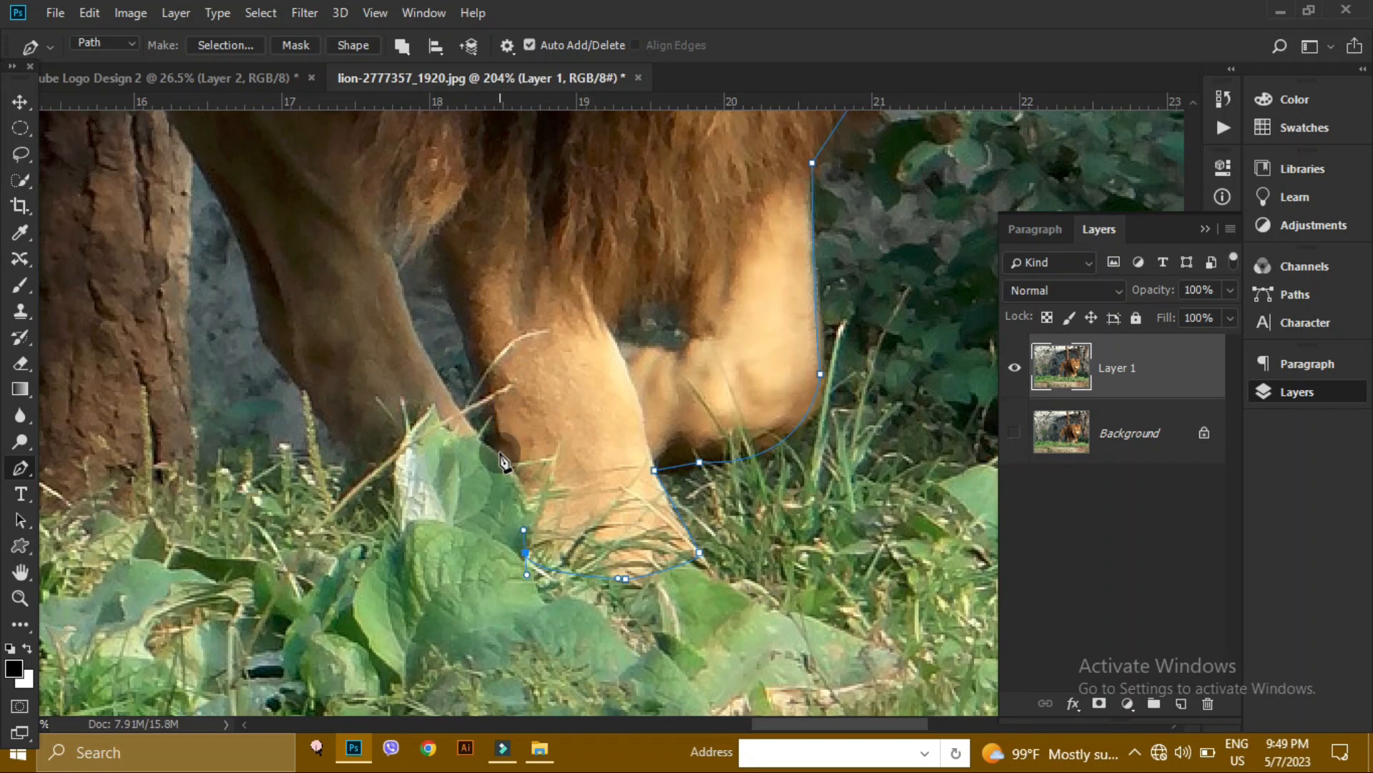
left_click_drag(369, 451, 336, 483)
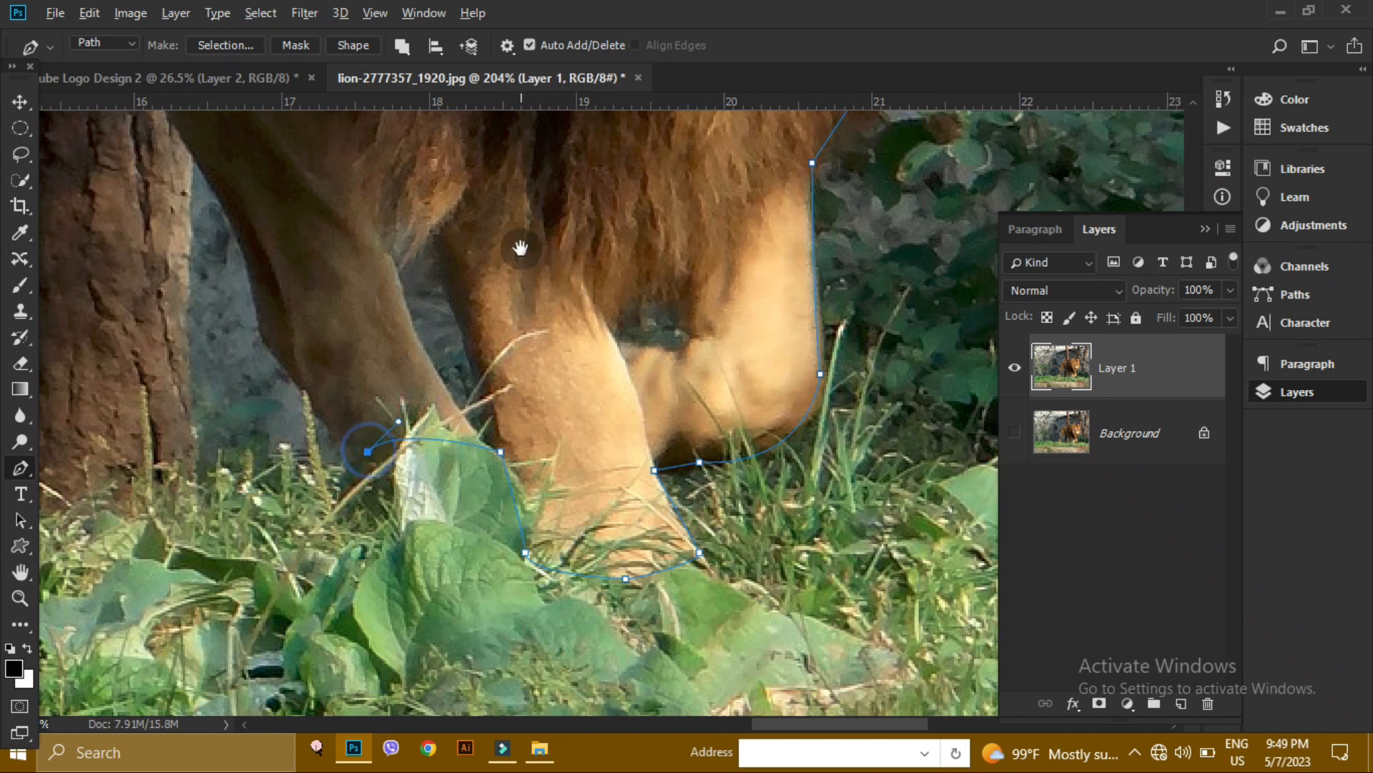
left_click_drag(542, 259, 685, 347)
left_click_drag(407, 429, 375, 367)
left_click(407, 428, "alt")
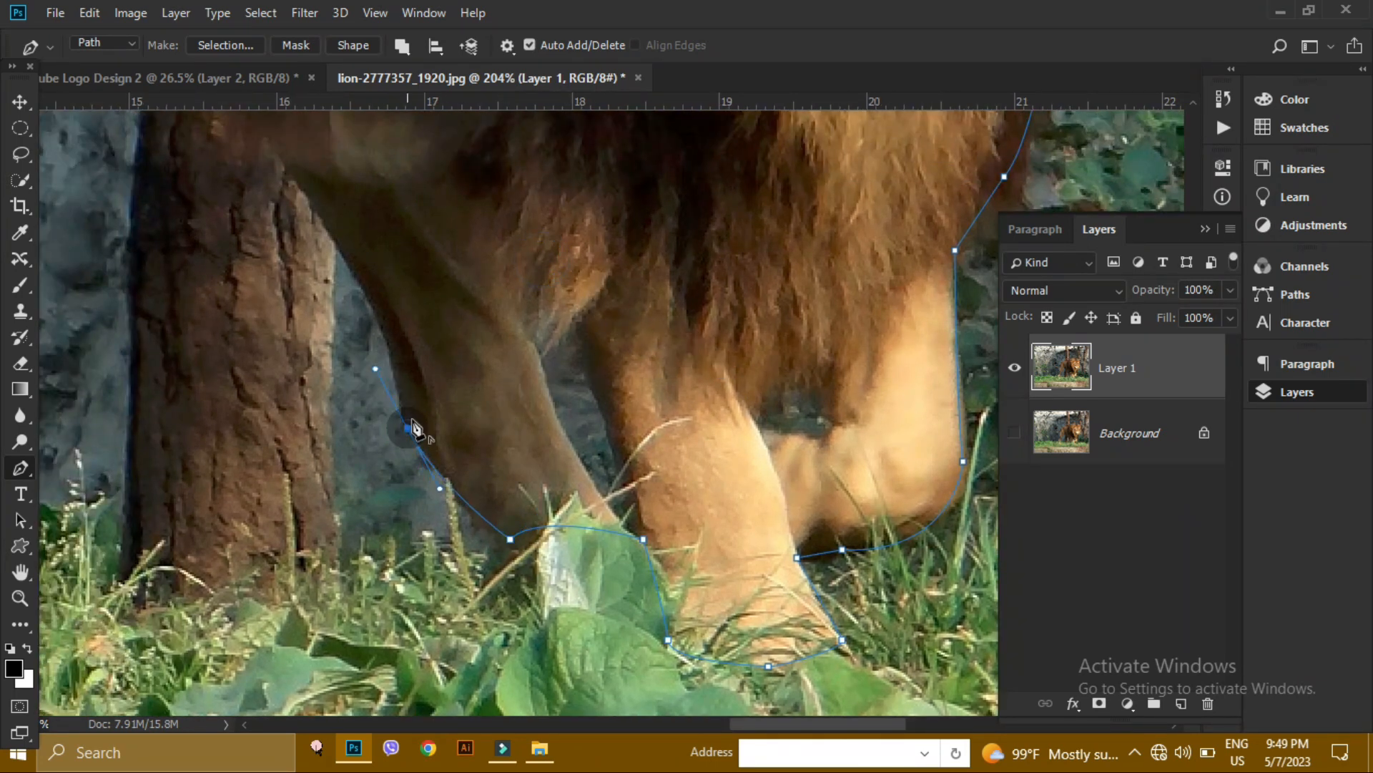
Trace the rear edge of that front leg up past the tree trunk towards the belly, keeping its last anchor's outgoing handle removed.
left_click_drag(405, 297, 583, 450)
left_click_drag(504, 382, 558, 477)
left_click(502, 386, "alt")
left_click_drag(464, 348, 381, 302)
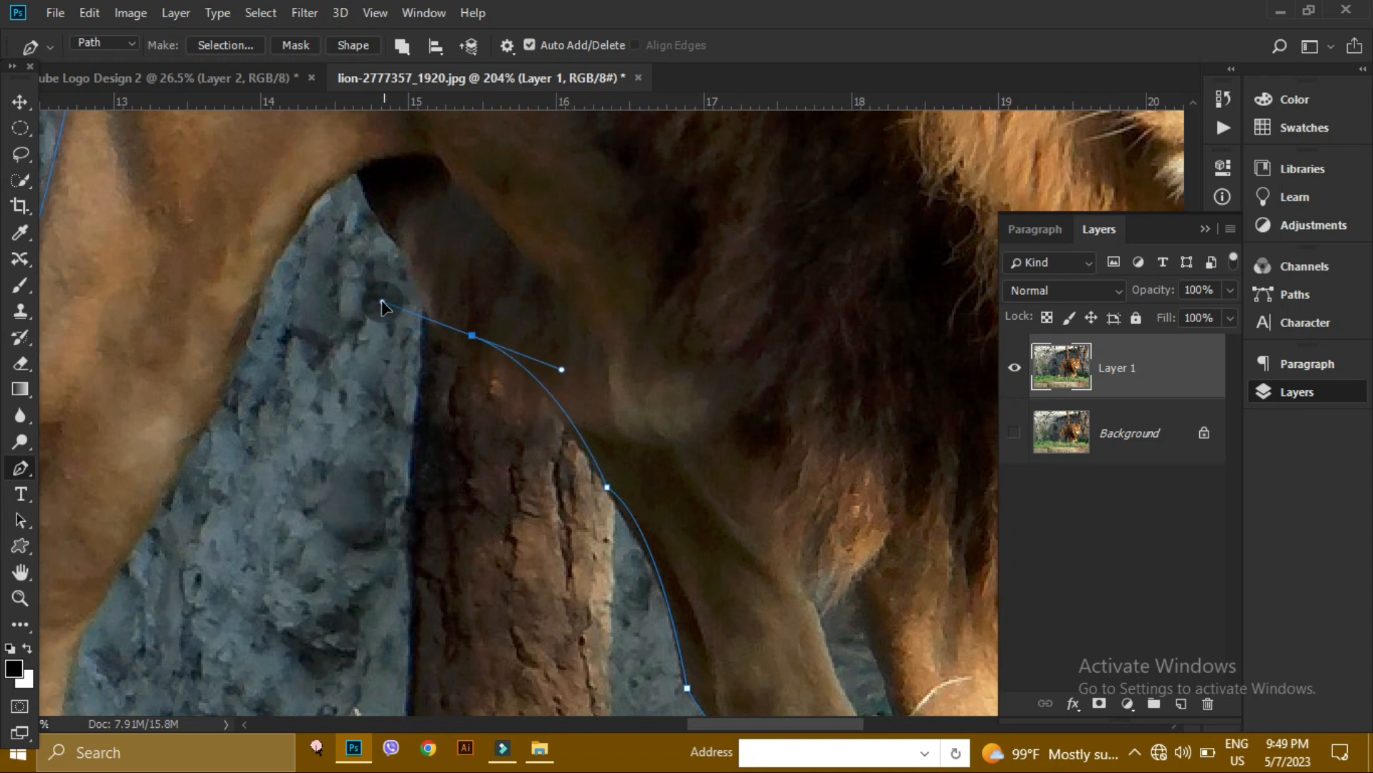
left_click(471, 334)
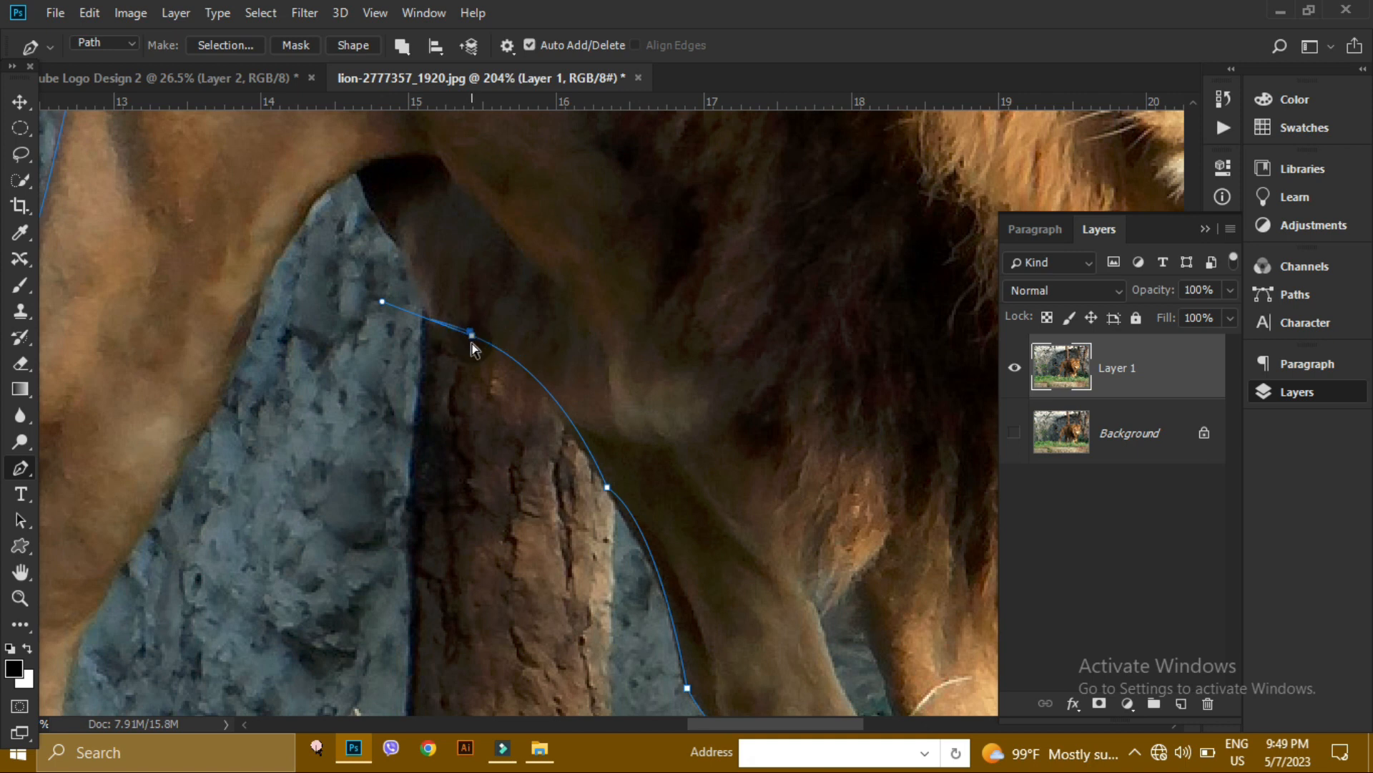
left_click_drag(474, 336, 468, 351)
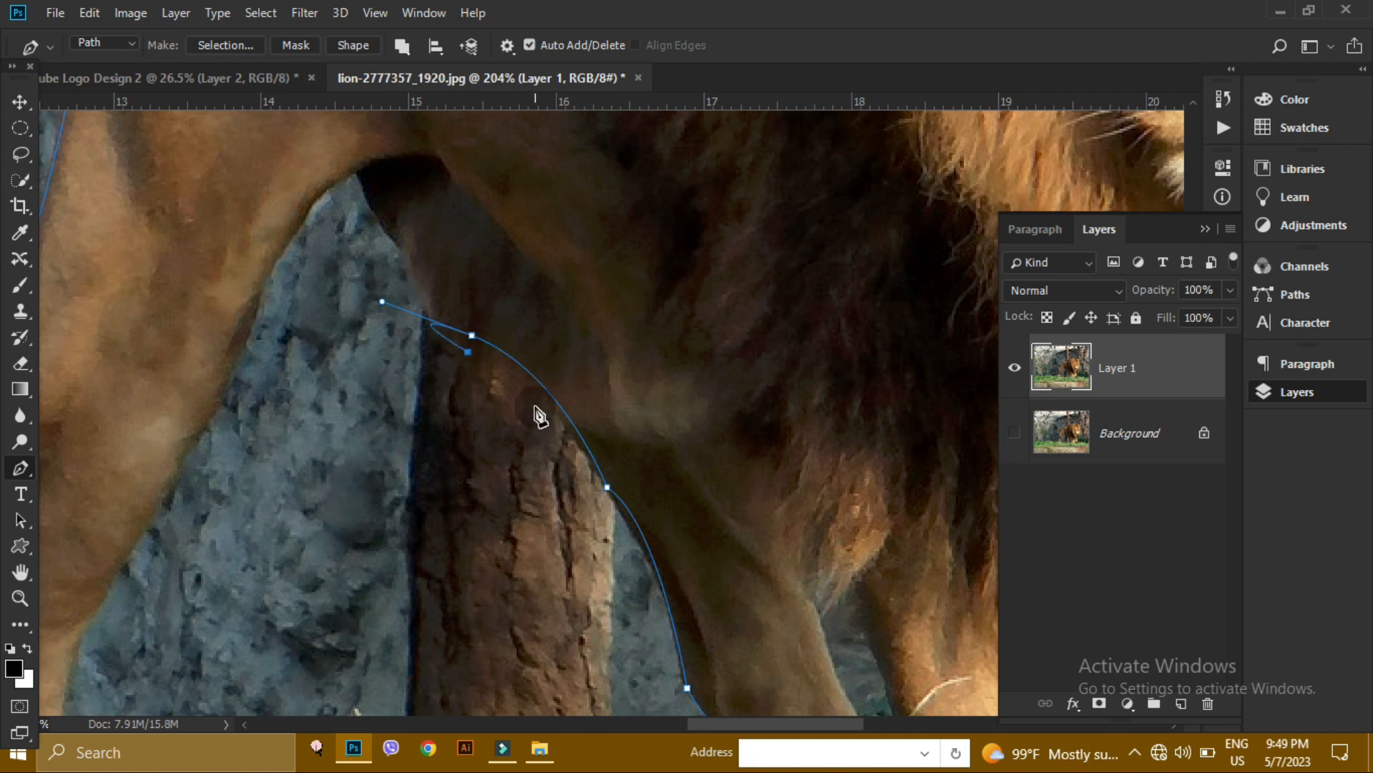
left_click(469, 337, "alt")
Curve the path around the gap under the belly onto the top of the hind leg's inner edge.
left_click_drag(469, 362, 614, 540)
left_click_drag(520, 390, 497, 329)
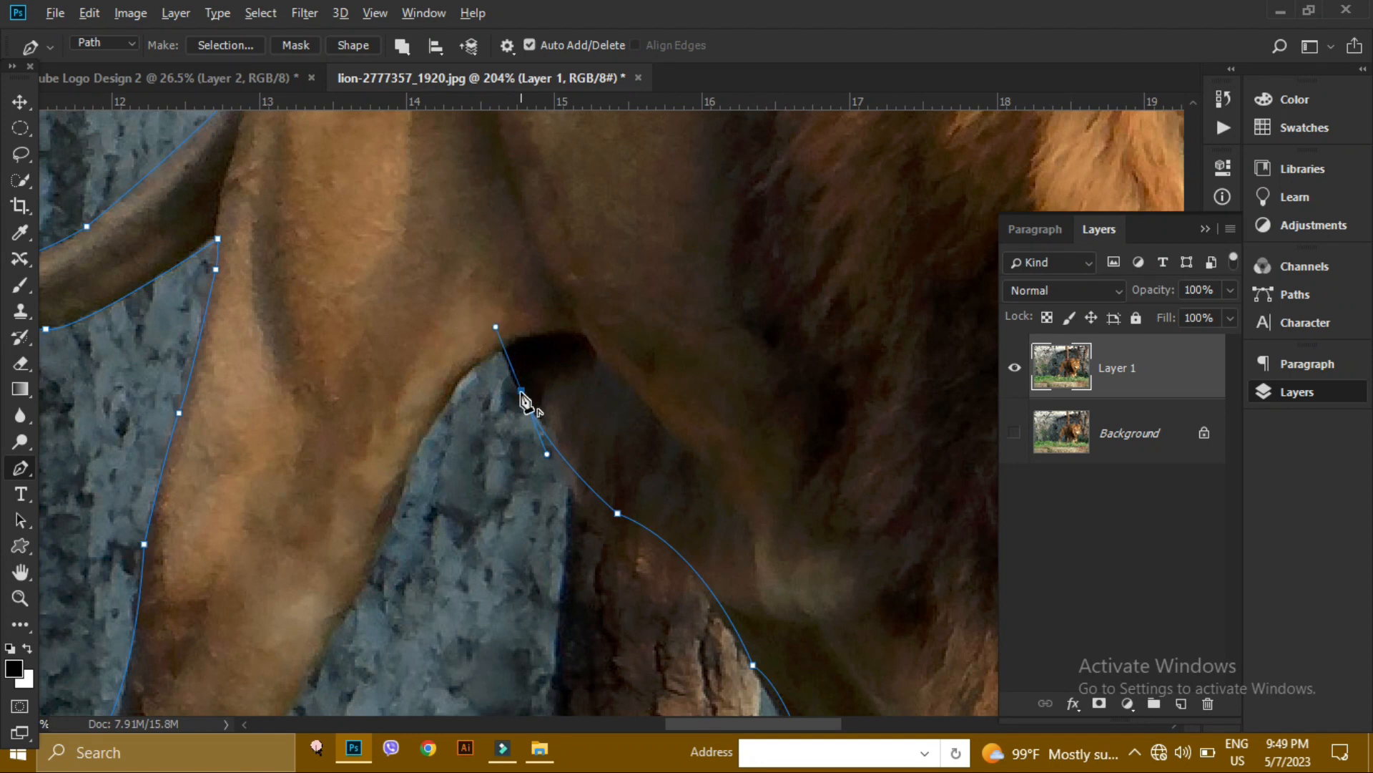
left_click_drag(472, 368, 435, 416)
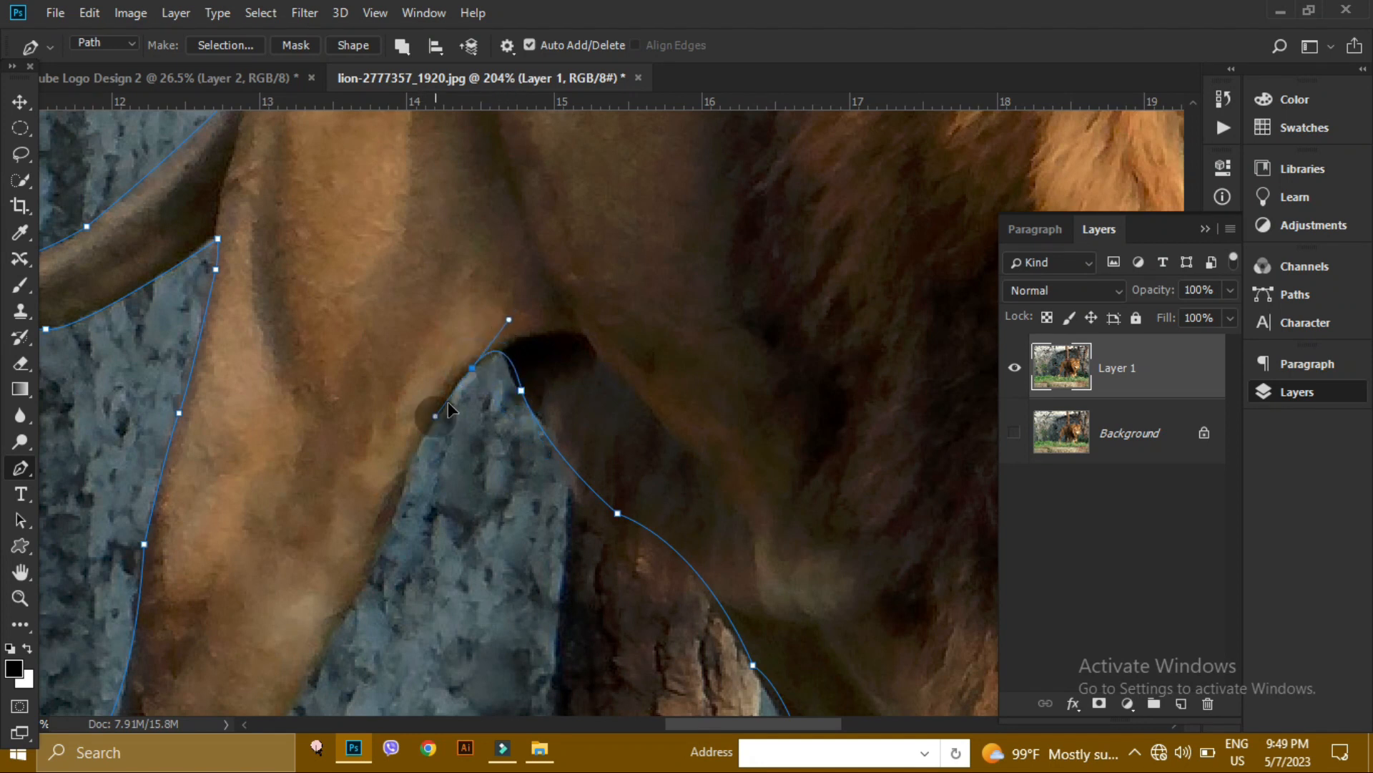
left_click(472, 367, "alt")
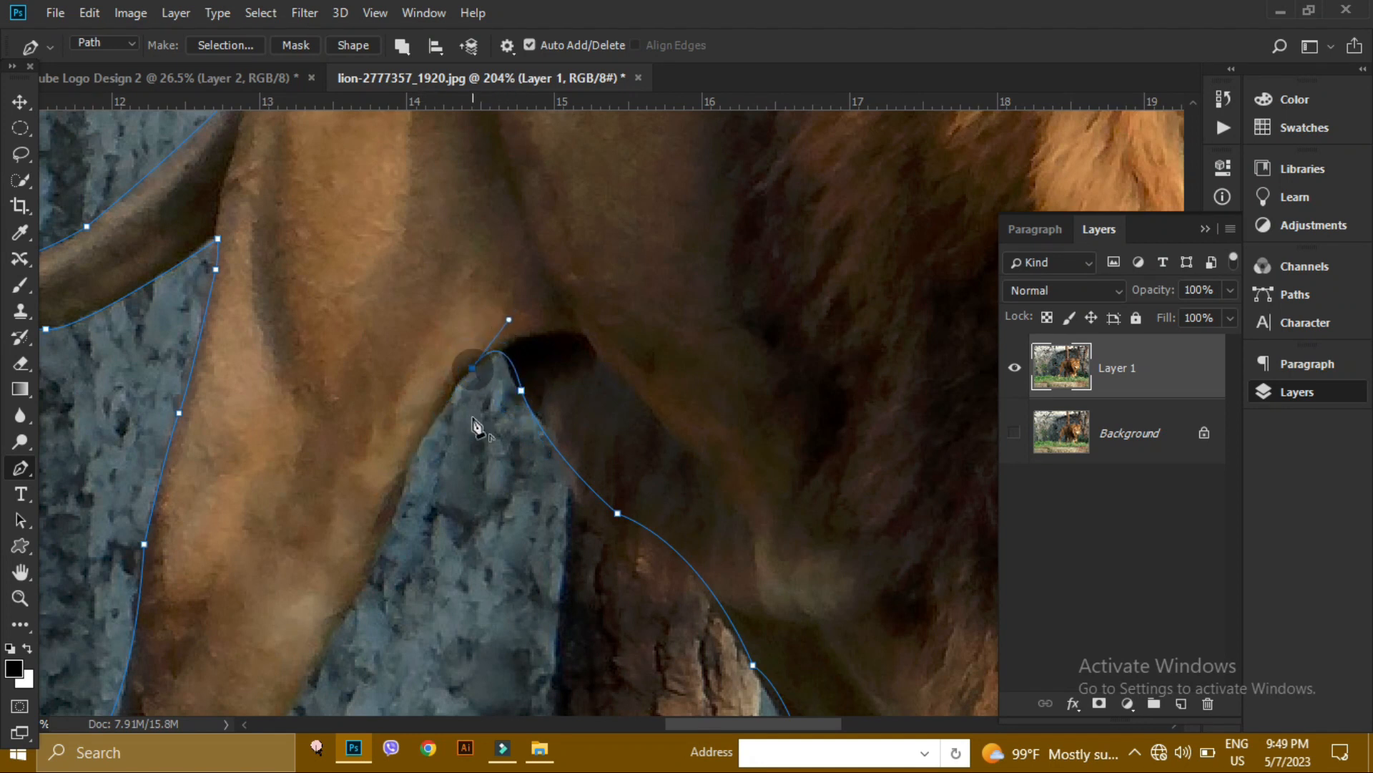
left_click_drag(600, 443, 723, 252)
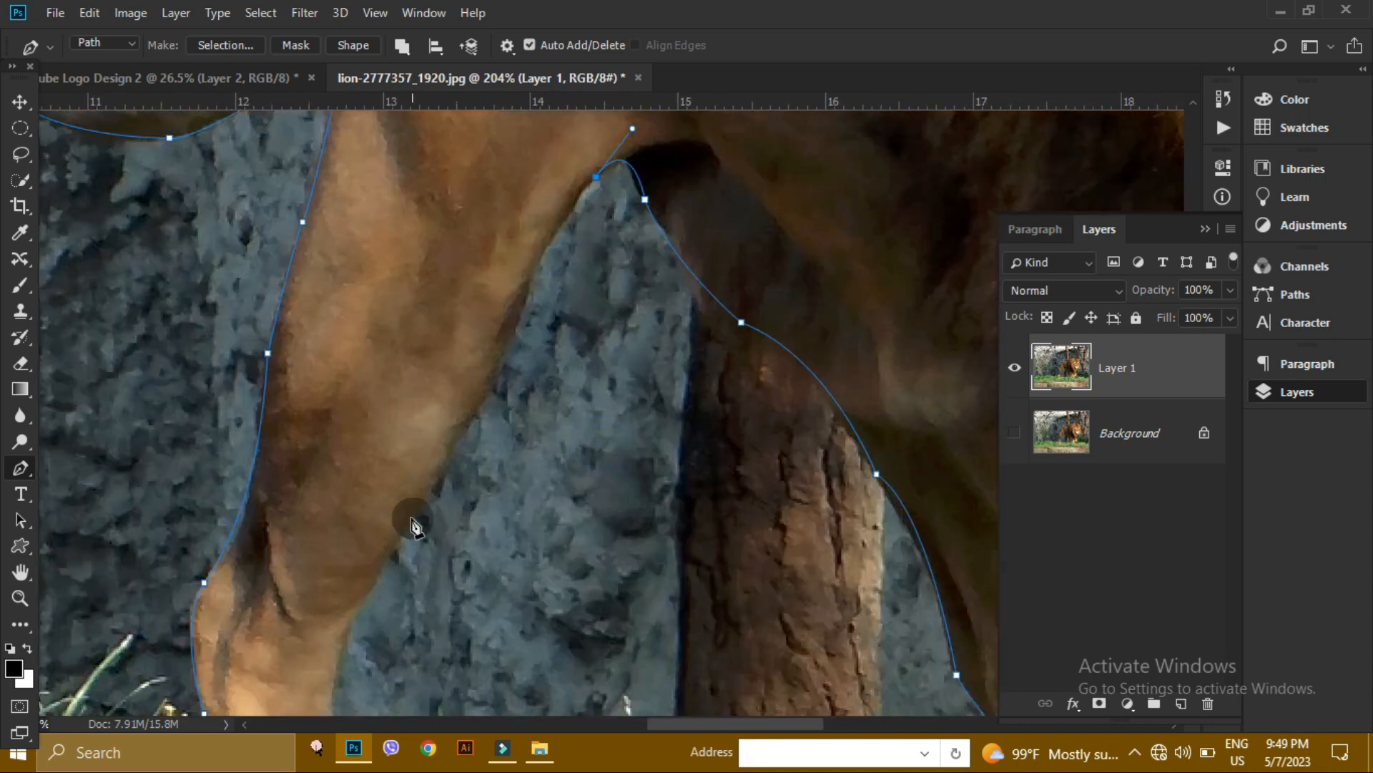
left_click_drag(383, 564, 384, 593)
left_click_drag(324, 718, 323, 735)
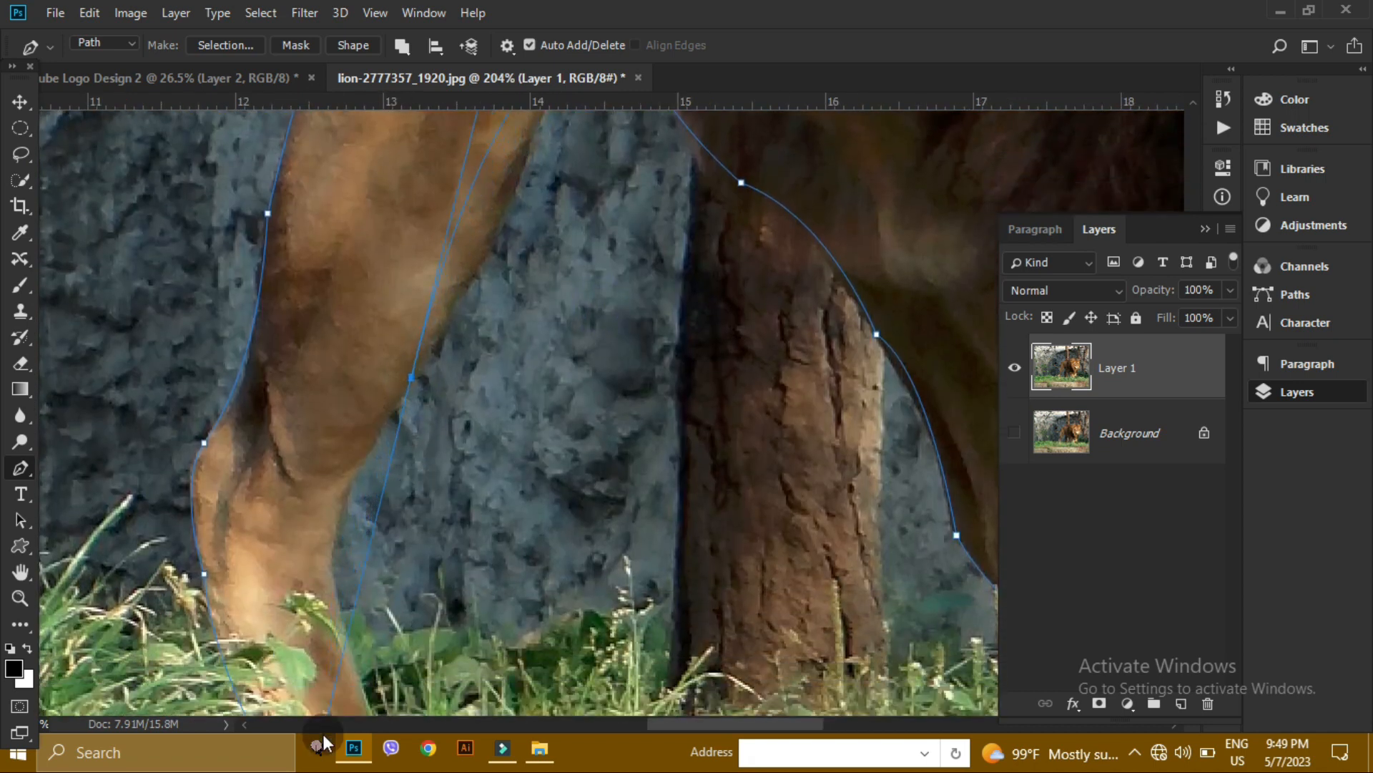
left_click_drag(571, 353, 571, 490)
key("ctrl+z")
Add a curved segment along the upper inner edge of the hind leg and remove its outgoing handle.
left_click_drag(608, 416, 607, 481)
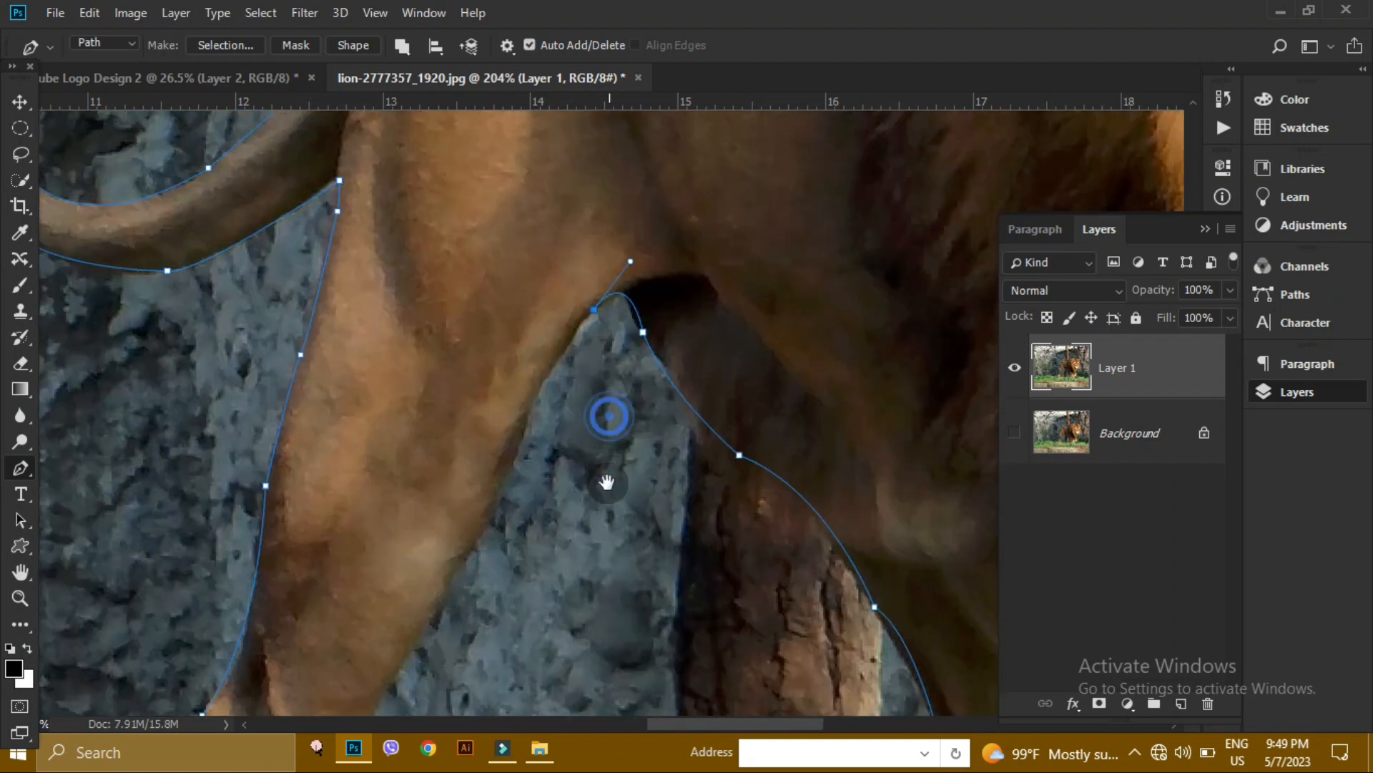
left_click_drag(501, 483, 473, 572)
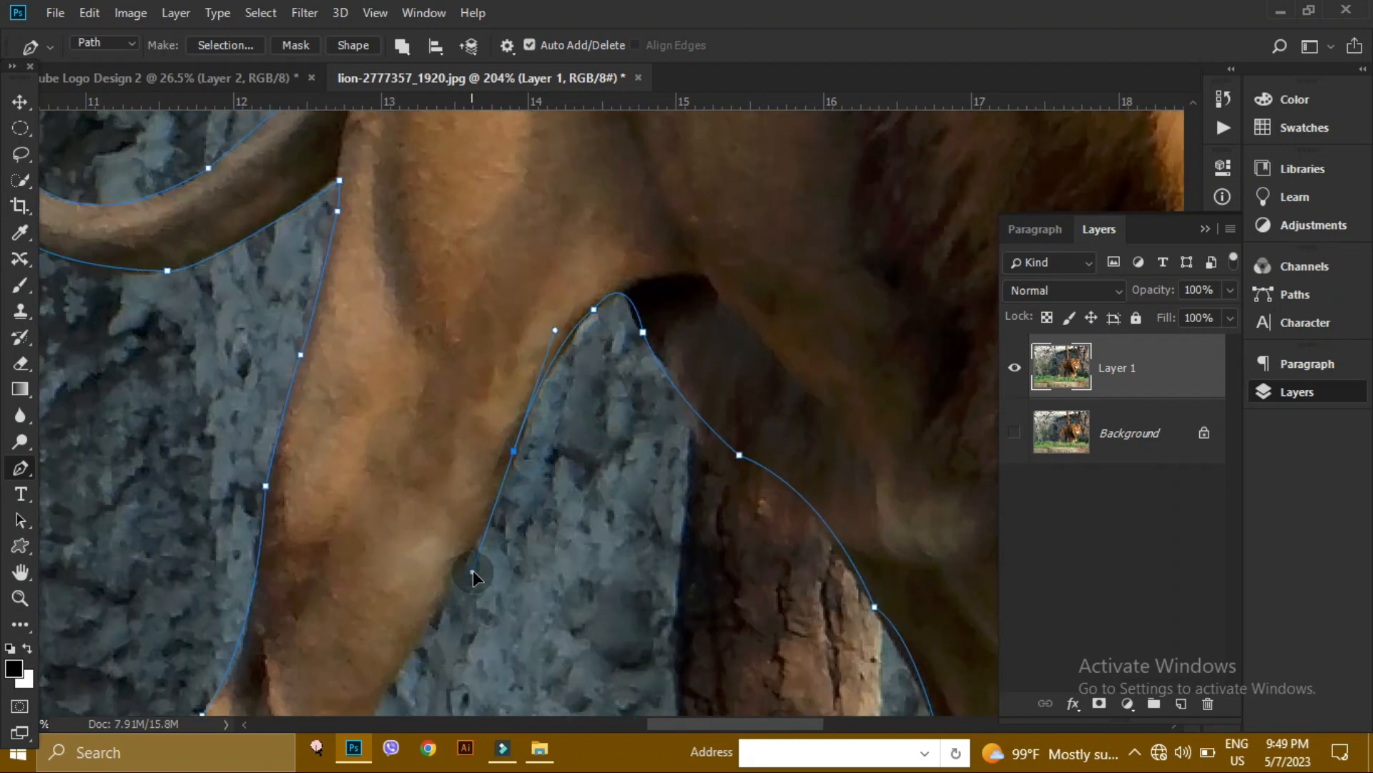
left_click(513, 451)
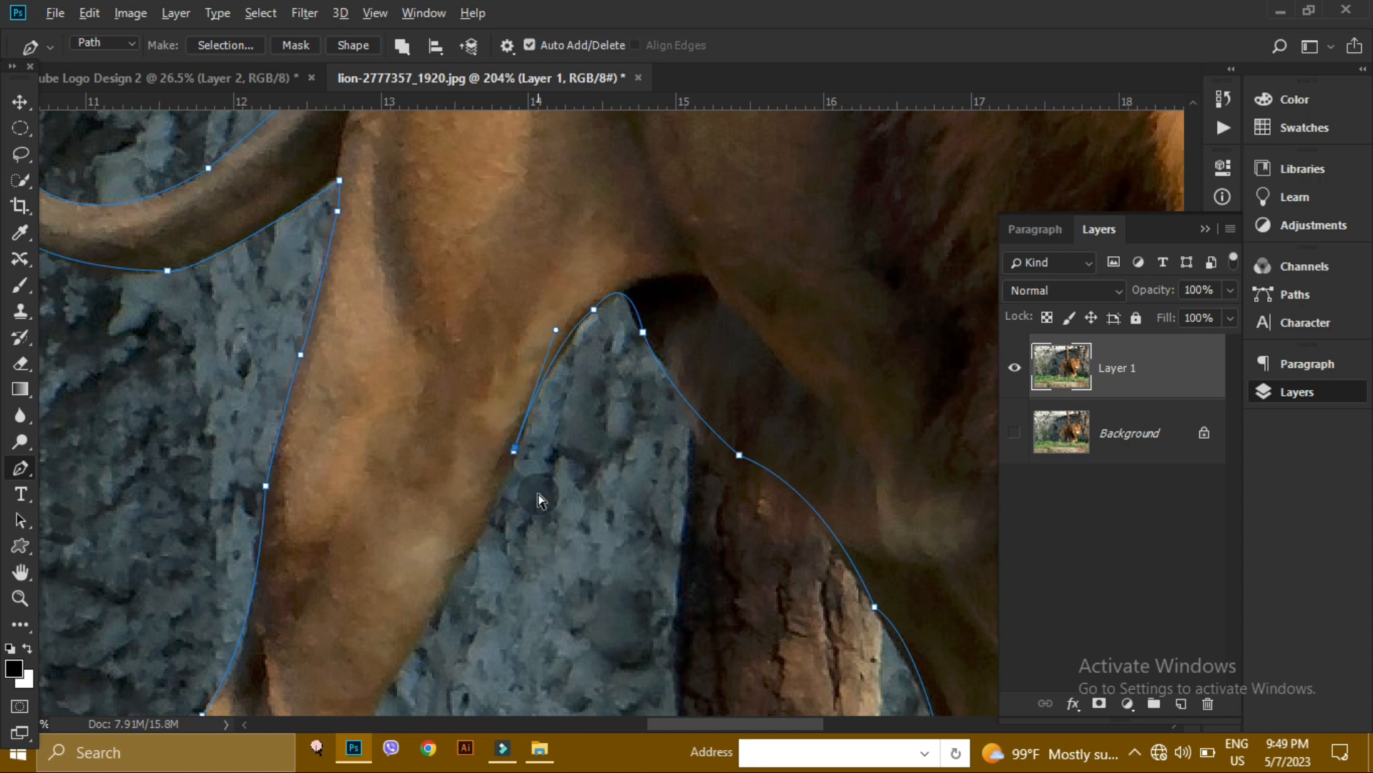
left_click(513, 452)
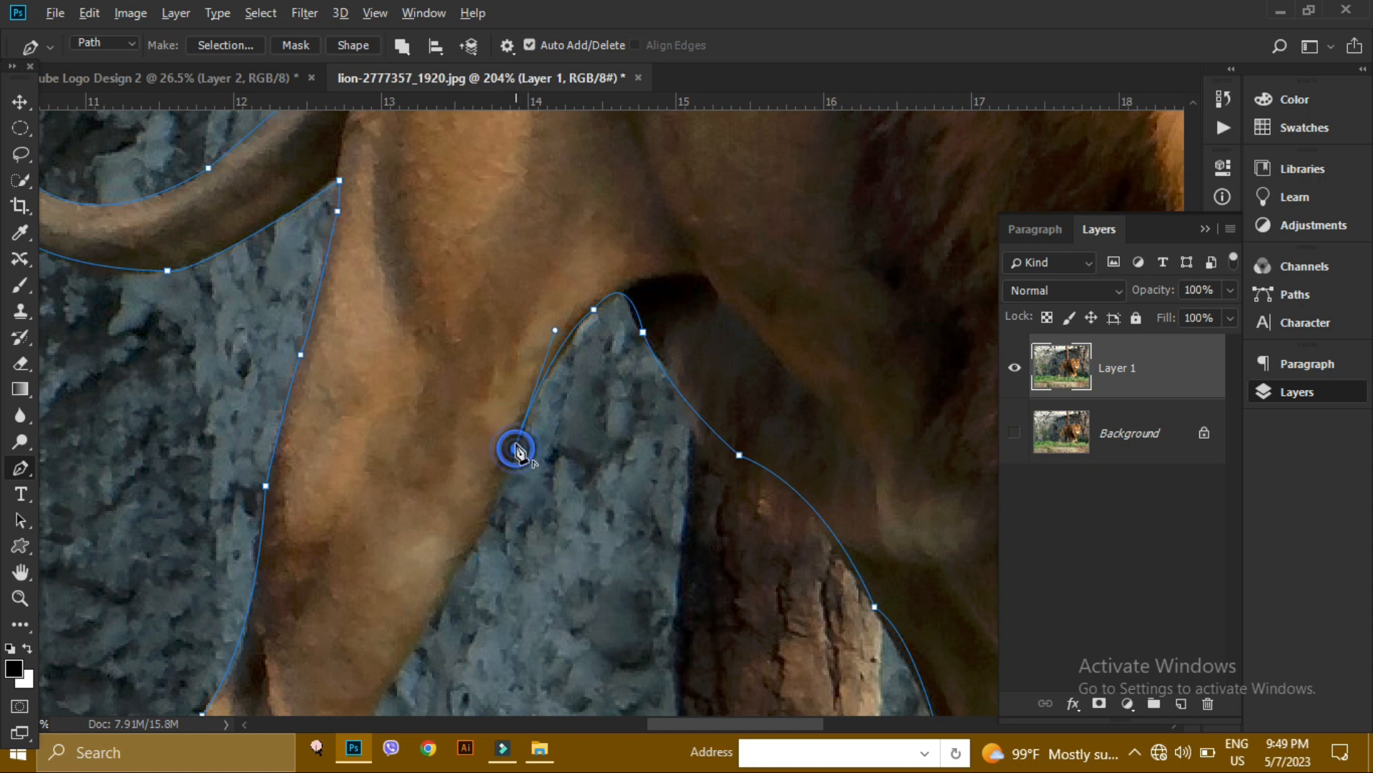
Continue the path down the inner edge of the hind leg to just below the hock.
scroll(515, 573, "down", 2)
scroll(515, 572, "left", 2)
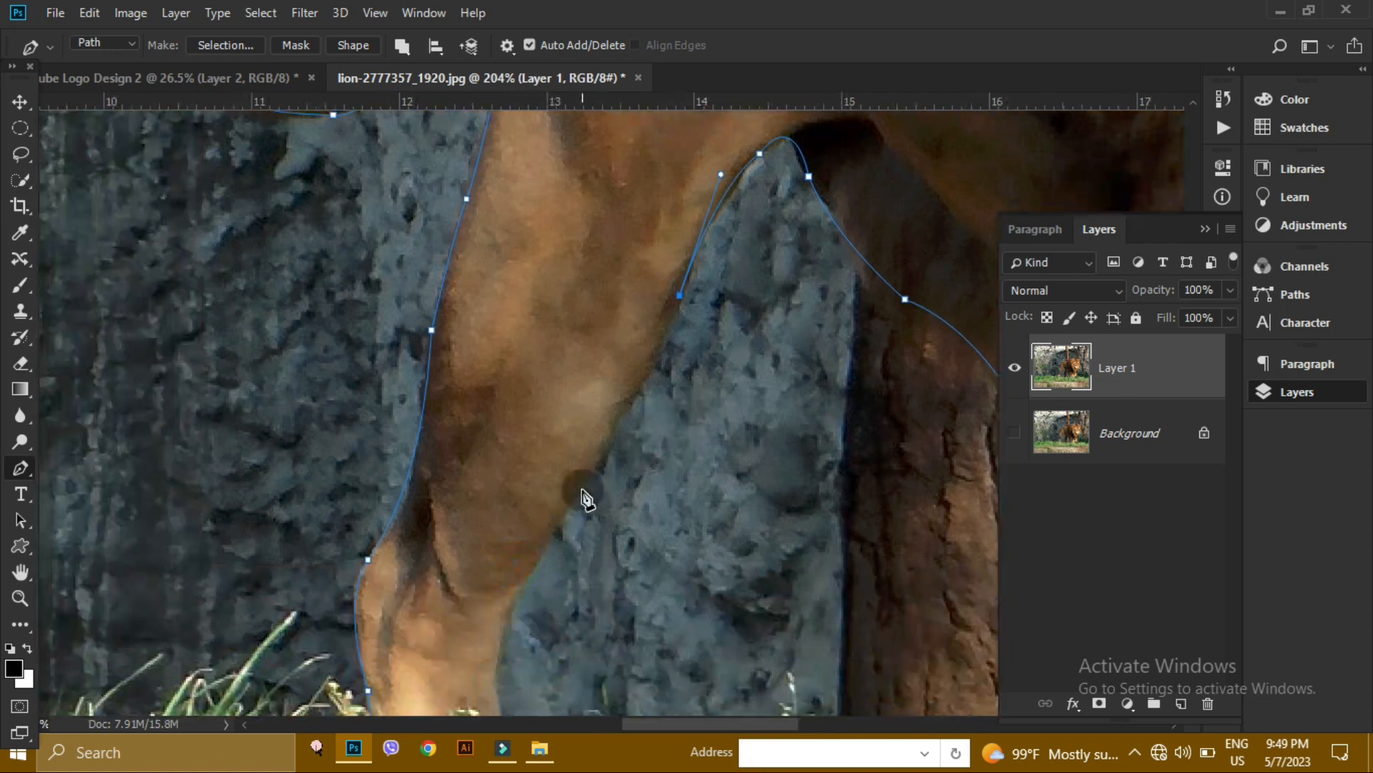
left_click_drag(549, 517, 549, 529)
scroll(585, 494, "down", 2)
scroll(586, 493, "left", 2)
left_click_drag(603, 434, 566, 508)
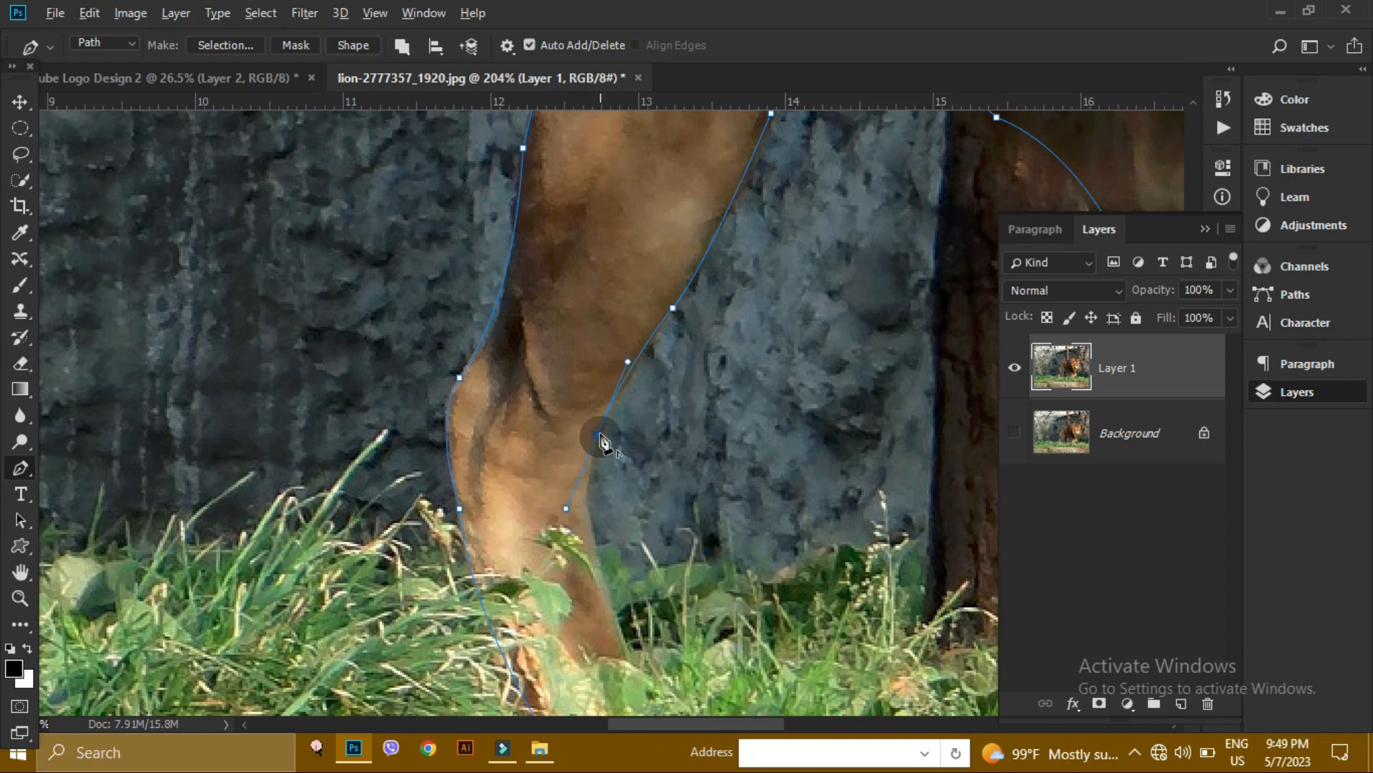
Trace the lower hind leg down into the grass and close the path around the paw at its starting anchor.
scroll(629, 515, "down", 3)
scroll(630, 515, "right", 1)
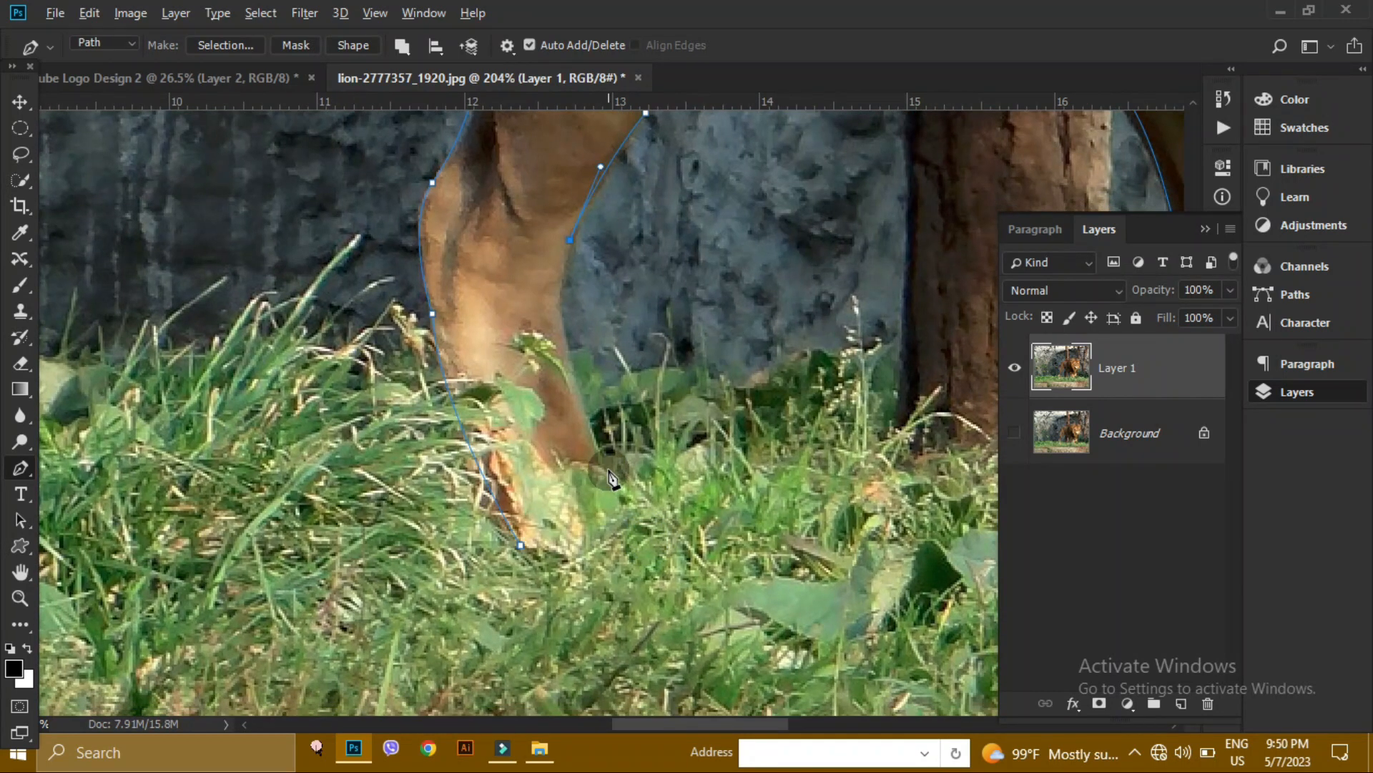
left_click_drag(697, 574, 688, 582)
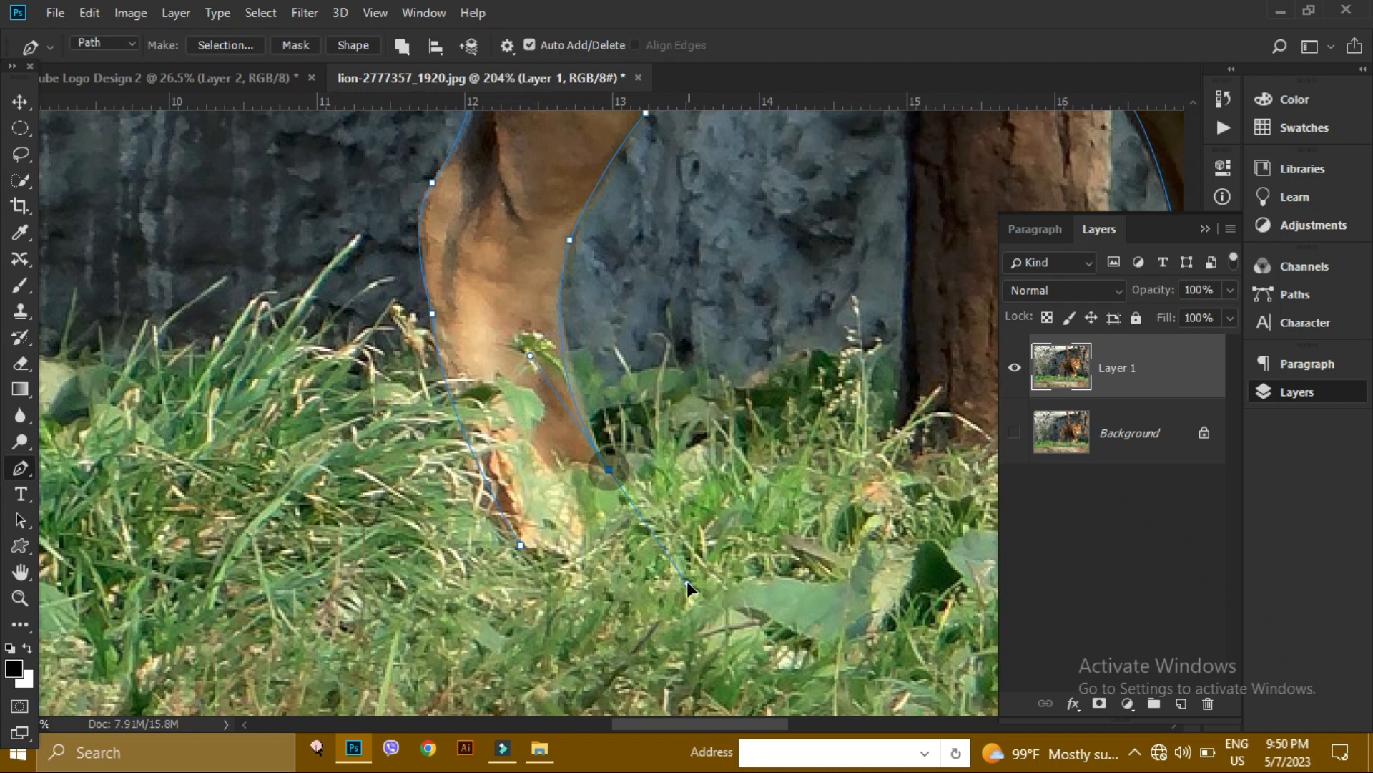
left_click(609, 469, "alt")
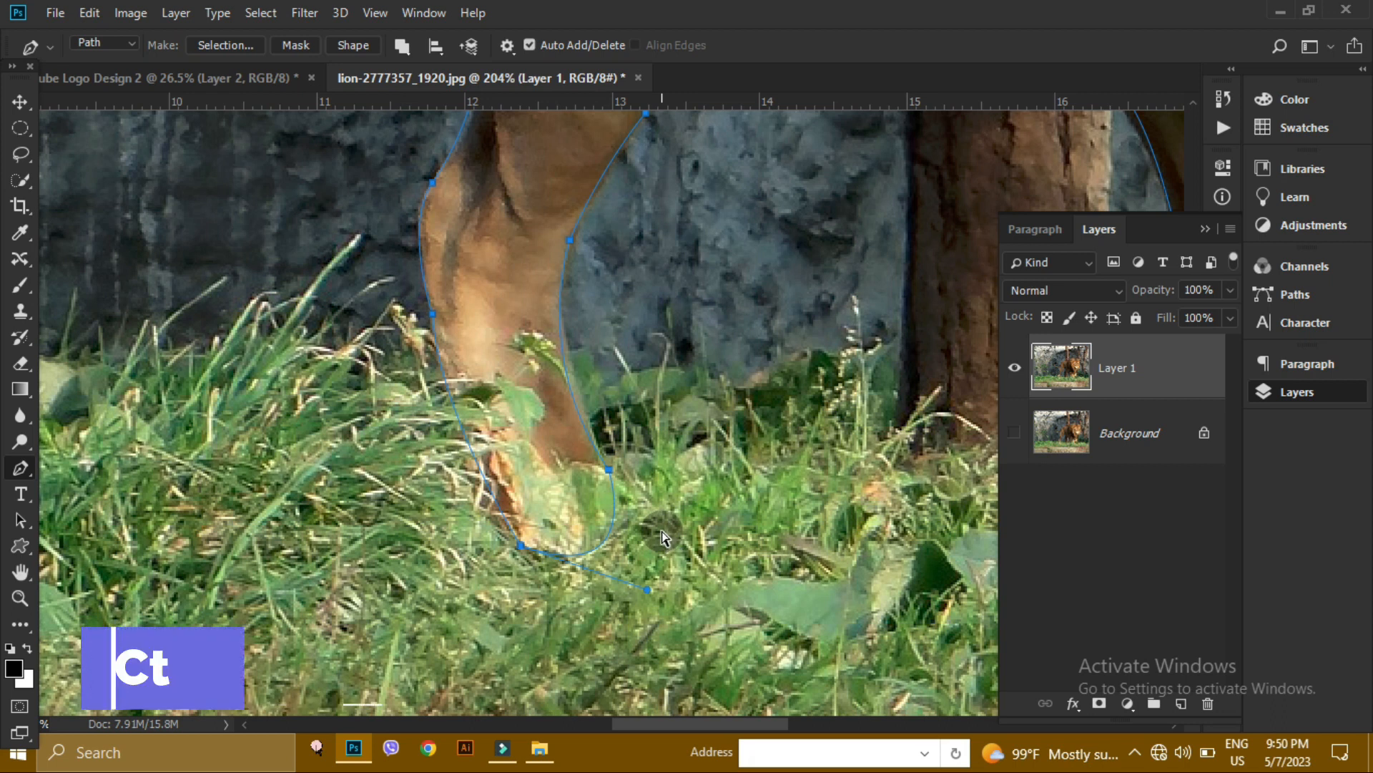
Convert the closed lion path into a selection.
key("ctrl+Return")
scroll(716, 300, "down", 6)
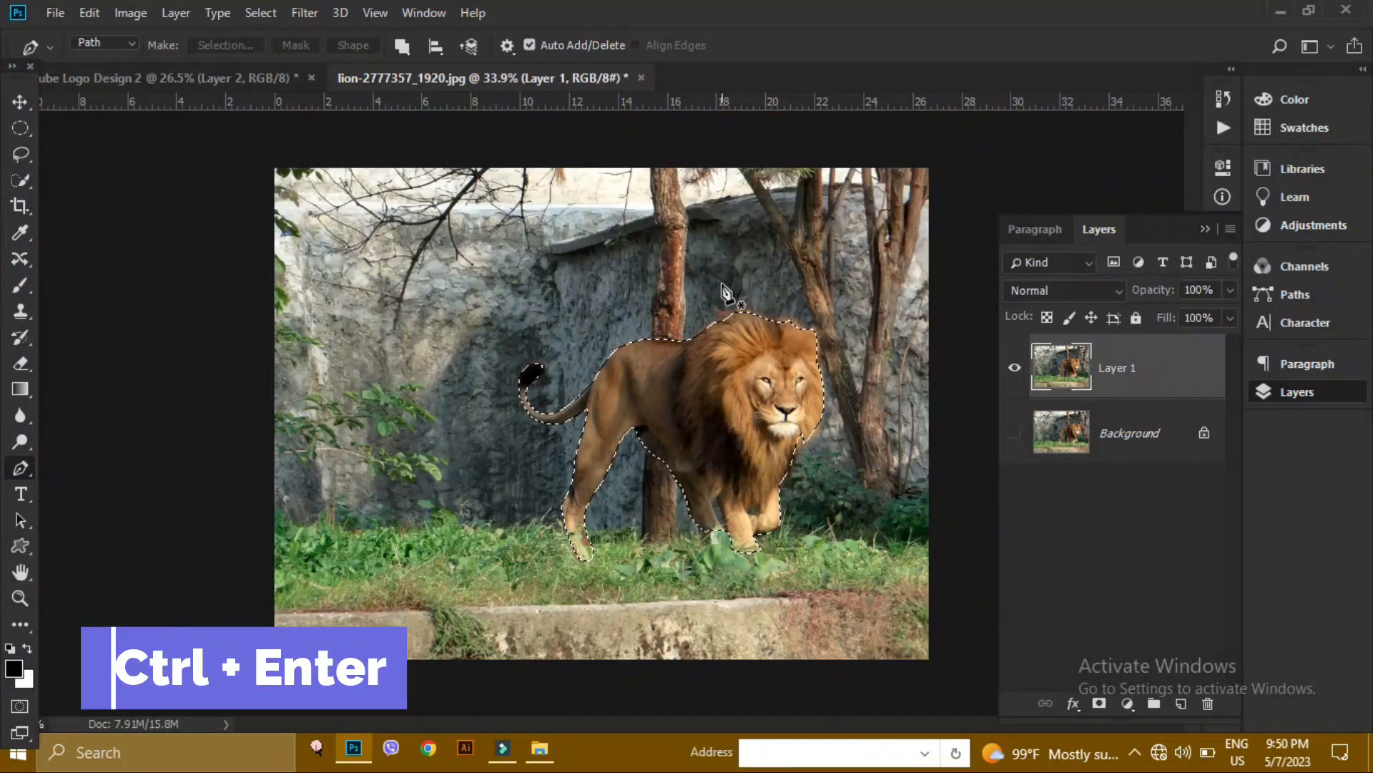
scroll(724, 294, "up", 3)
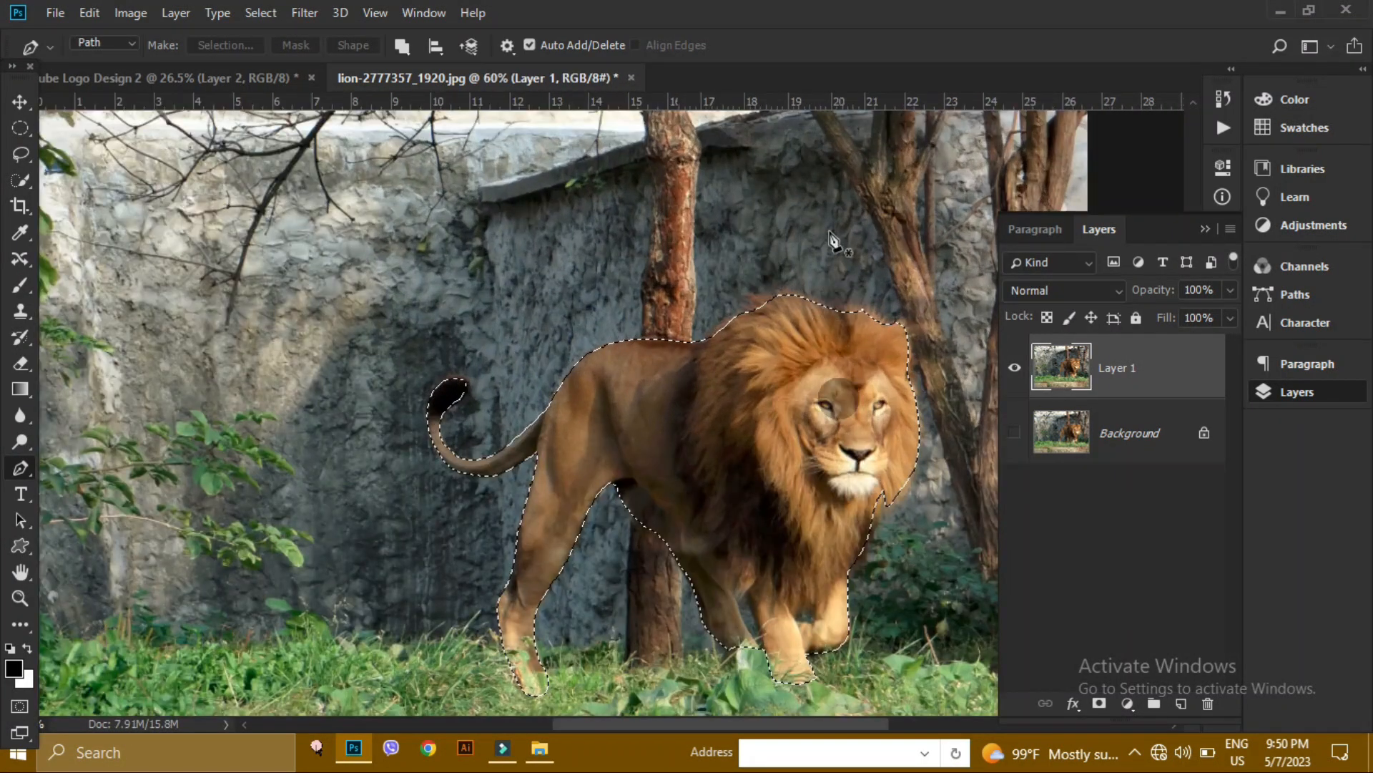
scroll(506, 353, "down", 2)
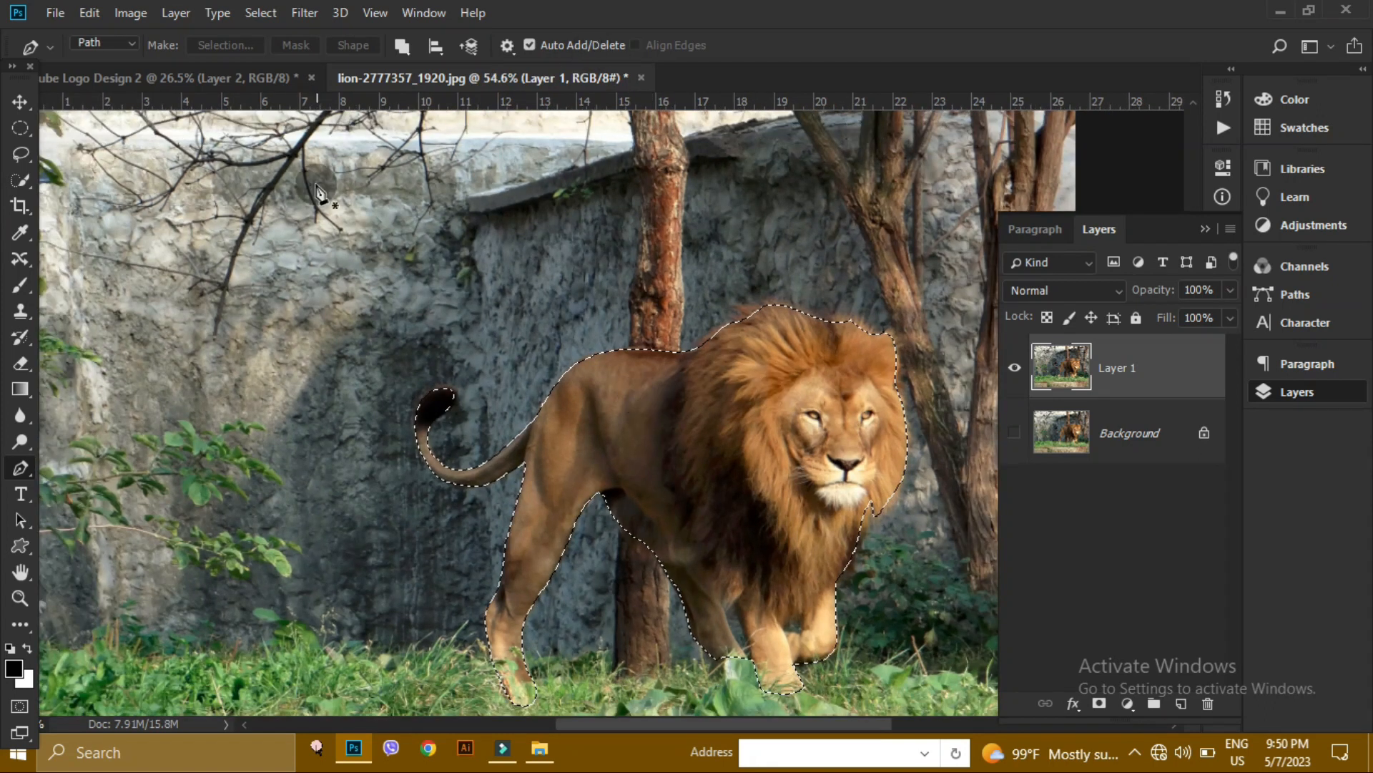
Contract the lion selection.
left_click(262, 11)
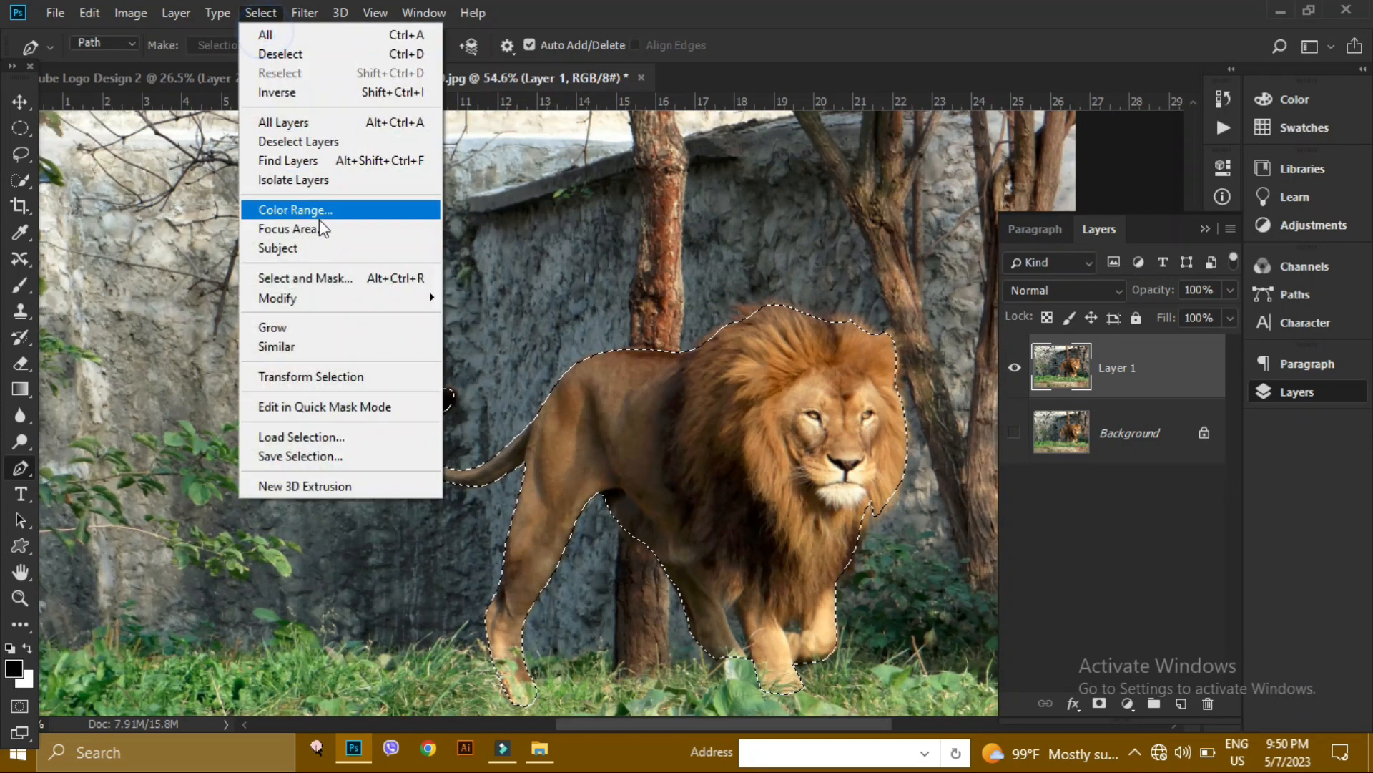
mouse_move(340, 298)
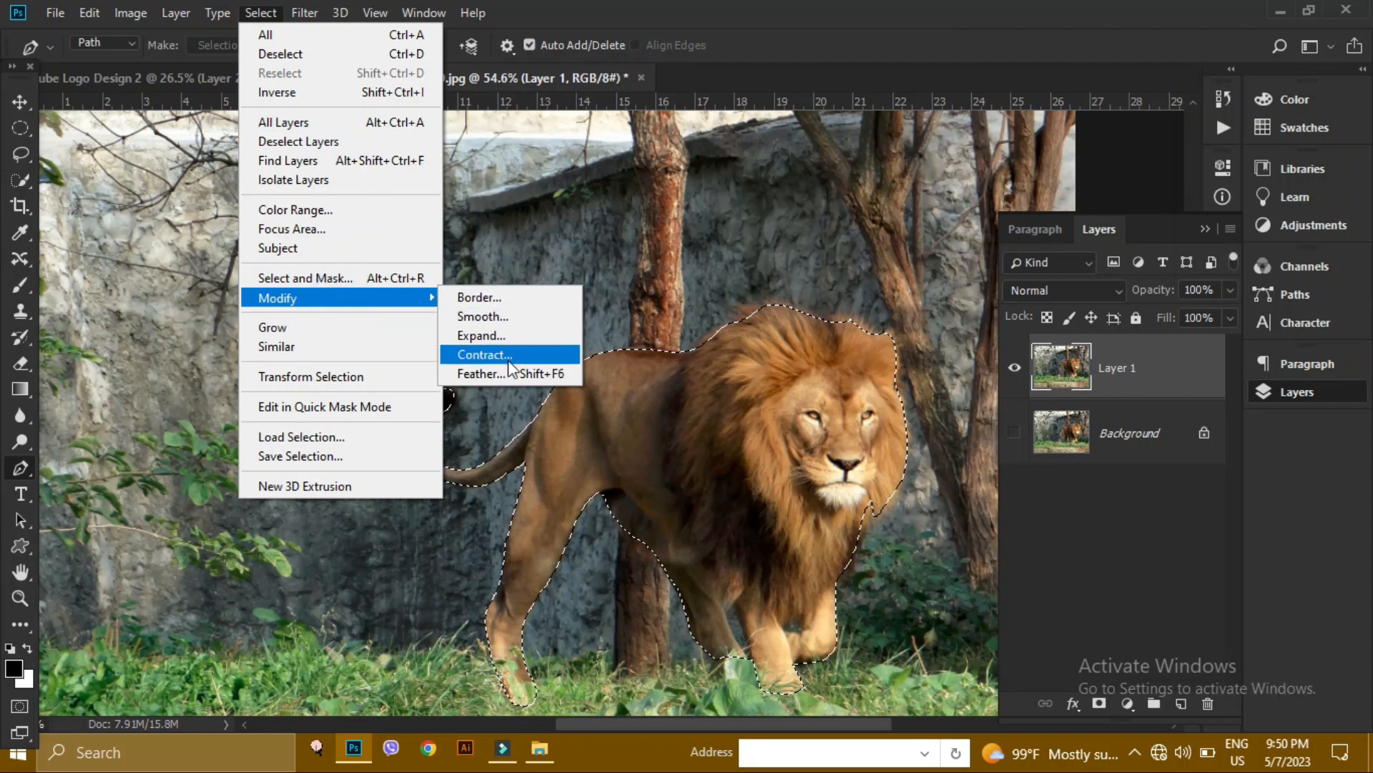
left_click(483, 355)
left_click(802, 187)
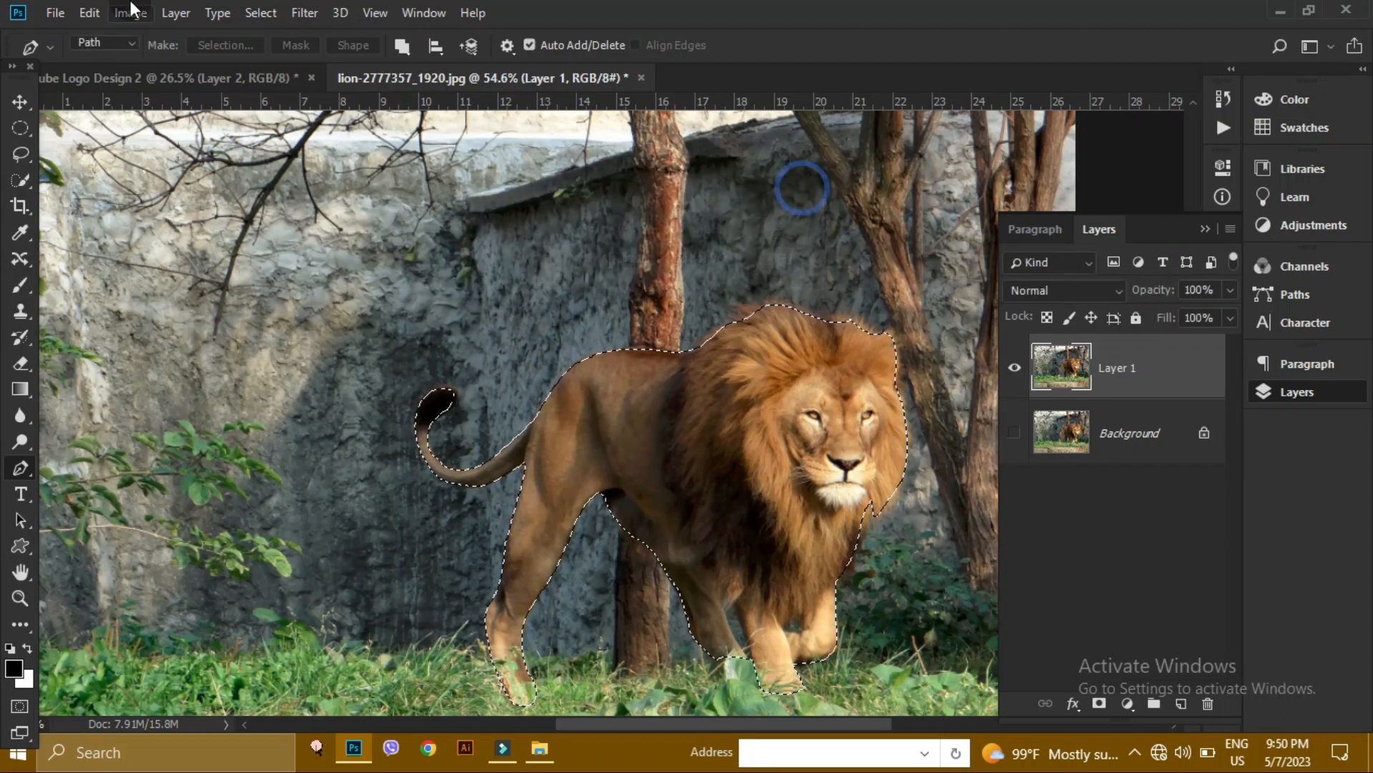
Feather the lion selection by 1 pixel and copy the selected lion to a new layer.
left_click(275, 16)
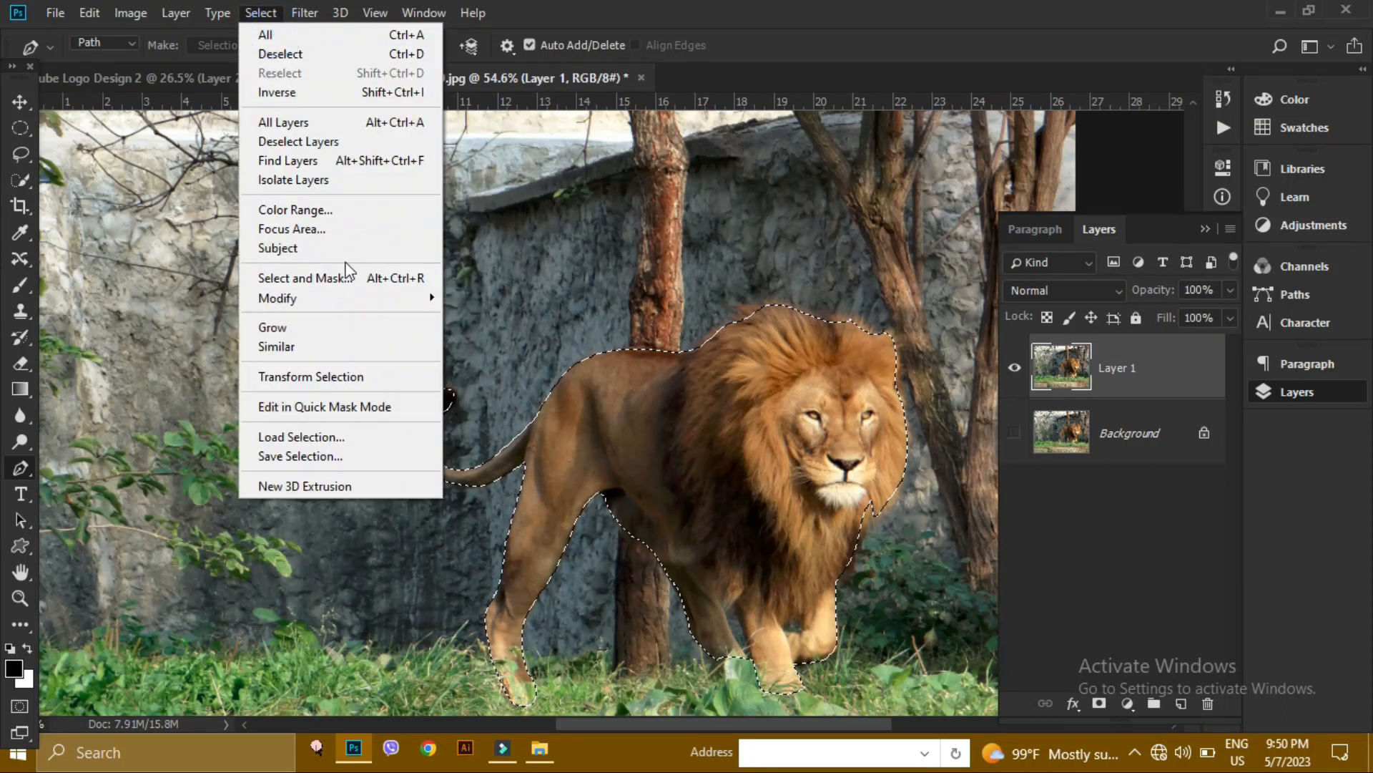
left_click(403, 296)
left_click(512, 370)
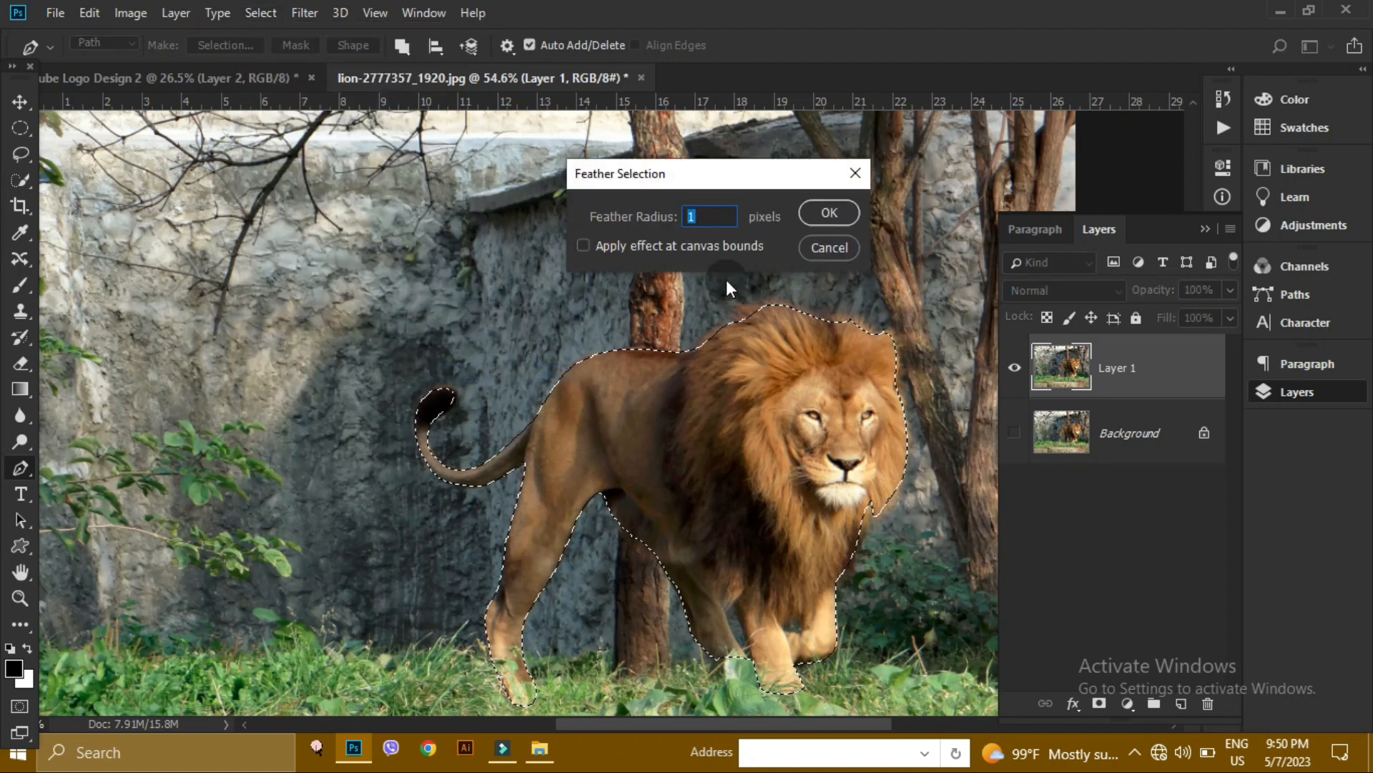
left_click(827, 212)
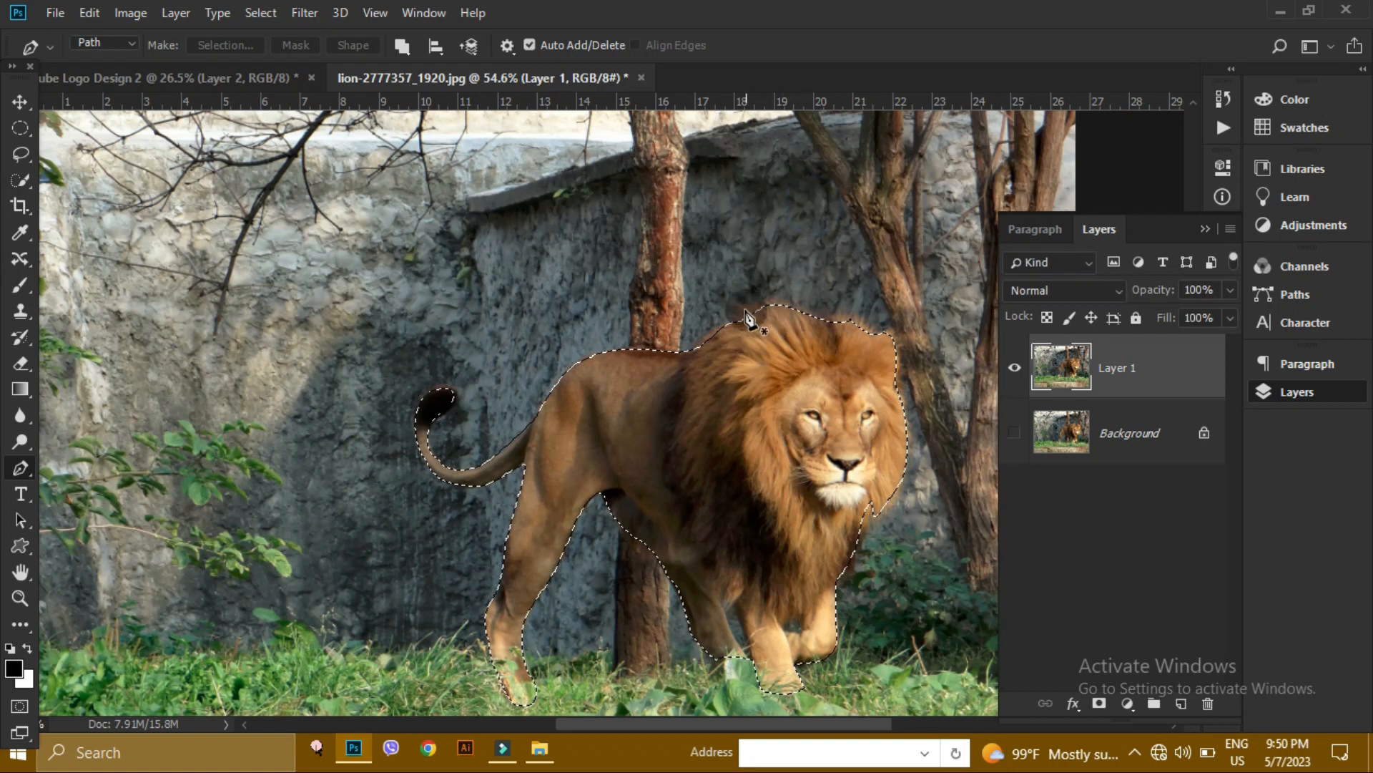
key("ctrl+j")
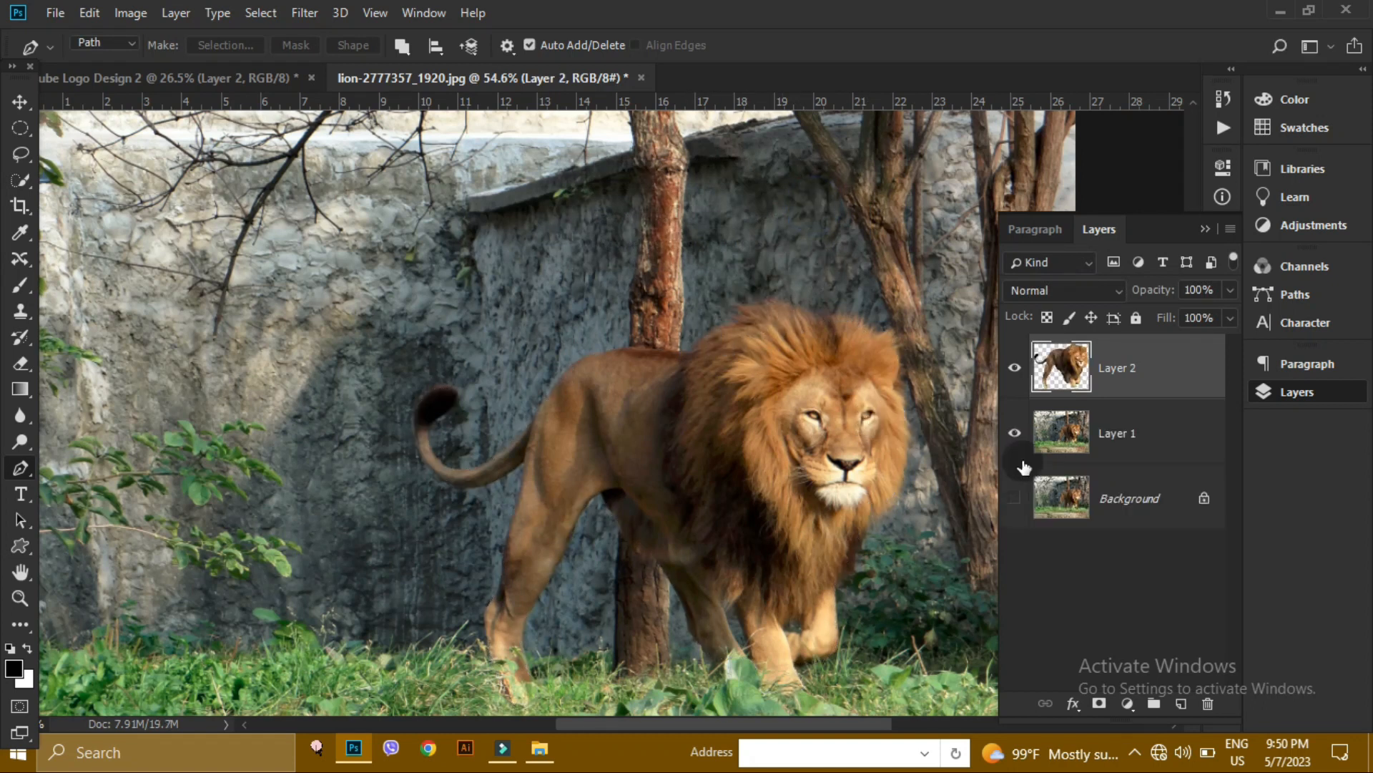
Delete the Background layer and hide Layer 1 so only the cut-out lion shows.
left_click(1087, 490)
key("Delete")
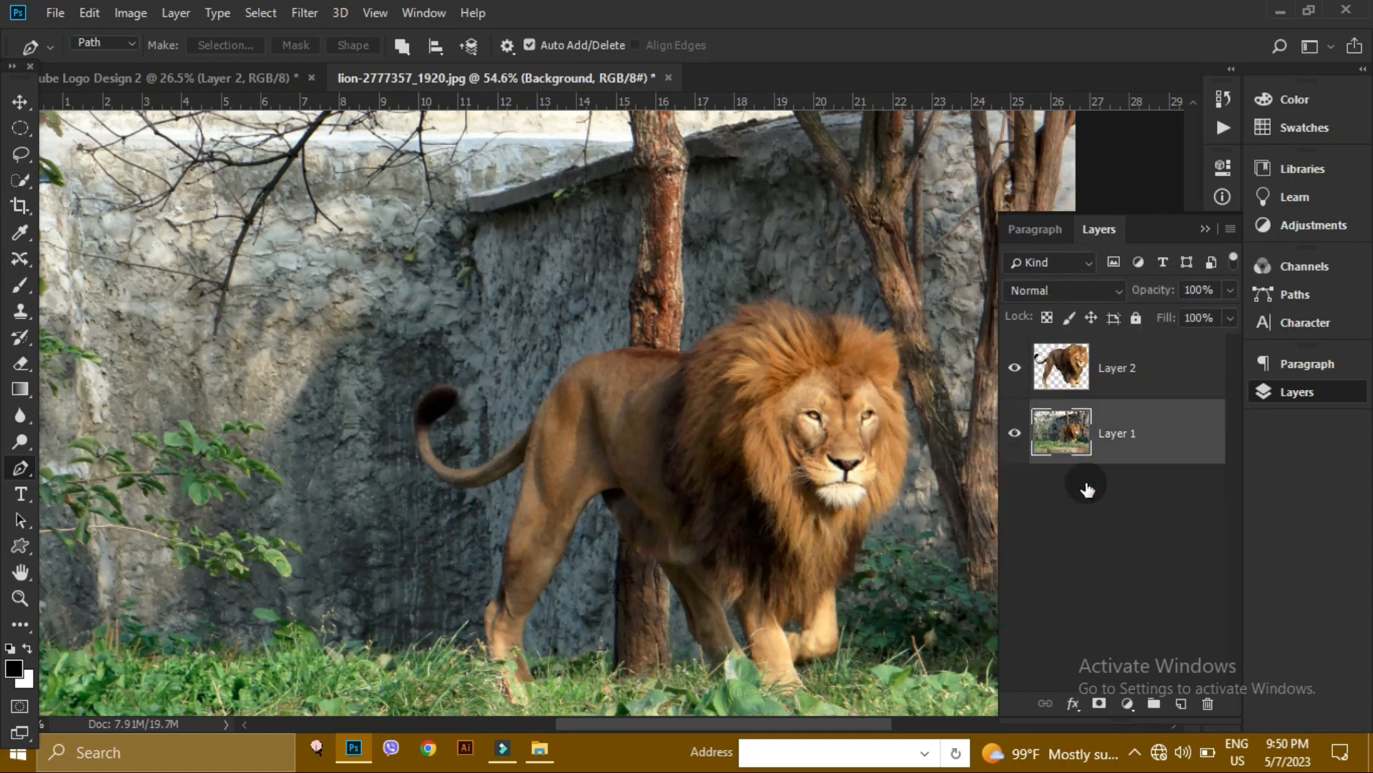
left_click(1015, 434)
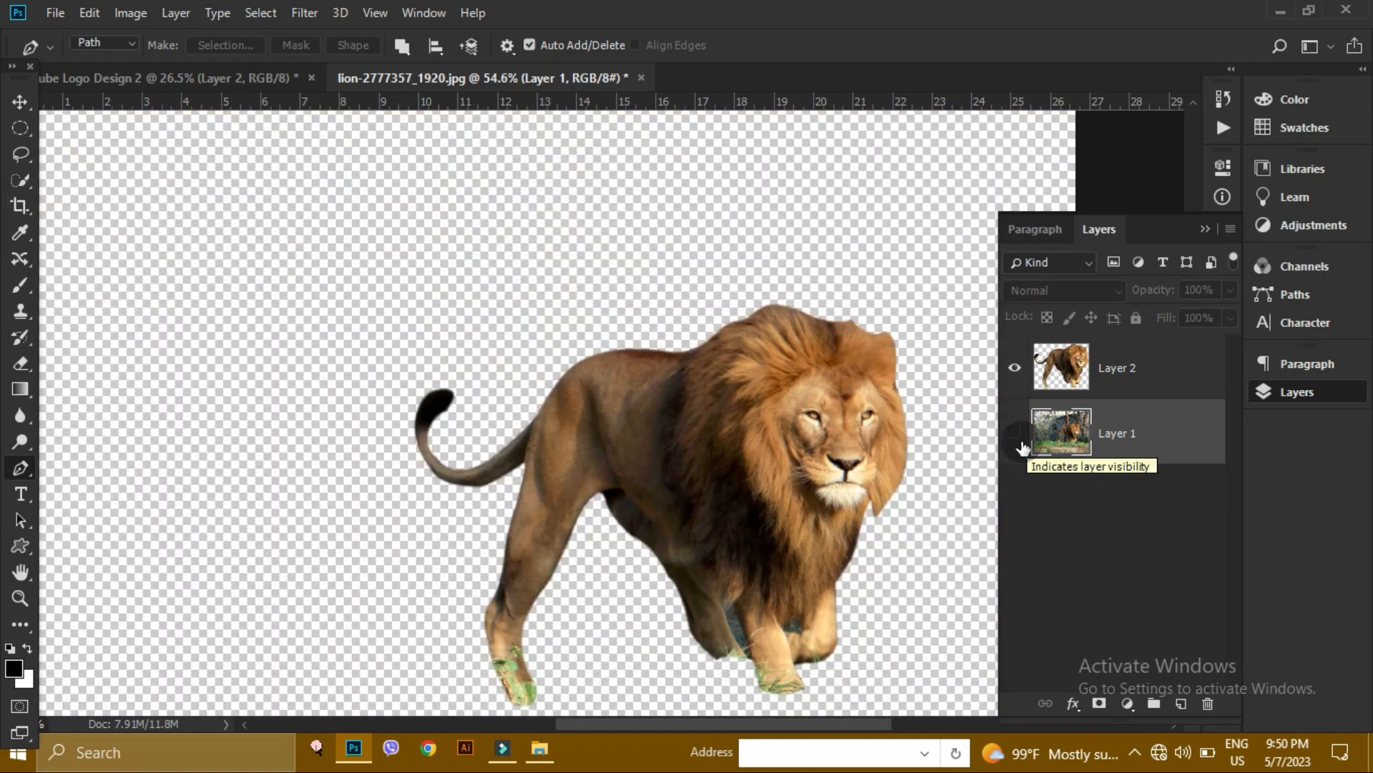
Draw a closed Pen tool path around the background gap between the lion's dark front leg and its light front leg.
scroll(803, 630, "up", 5)
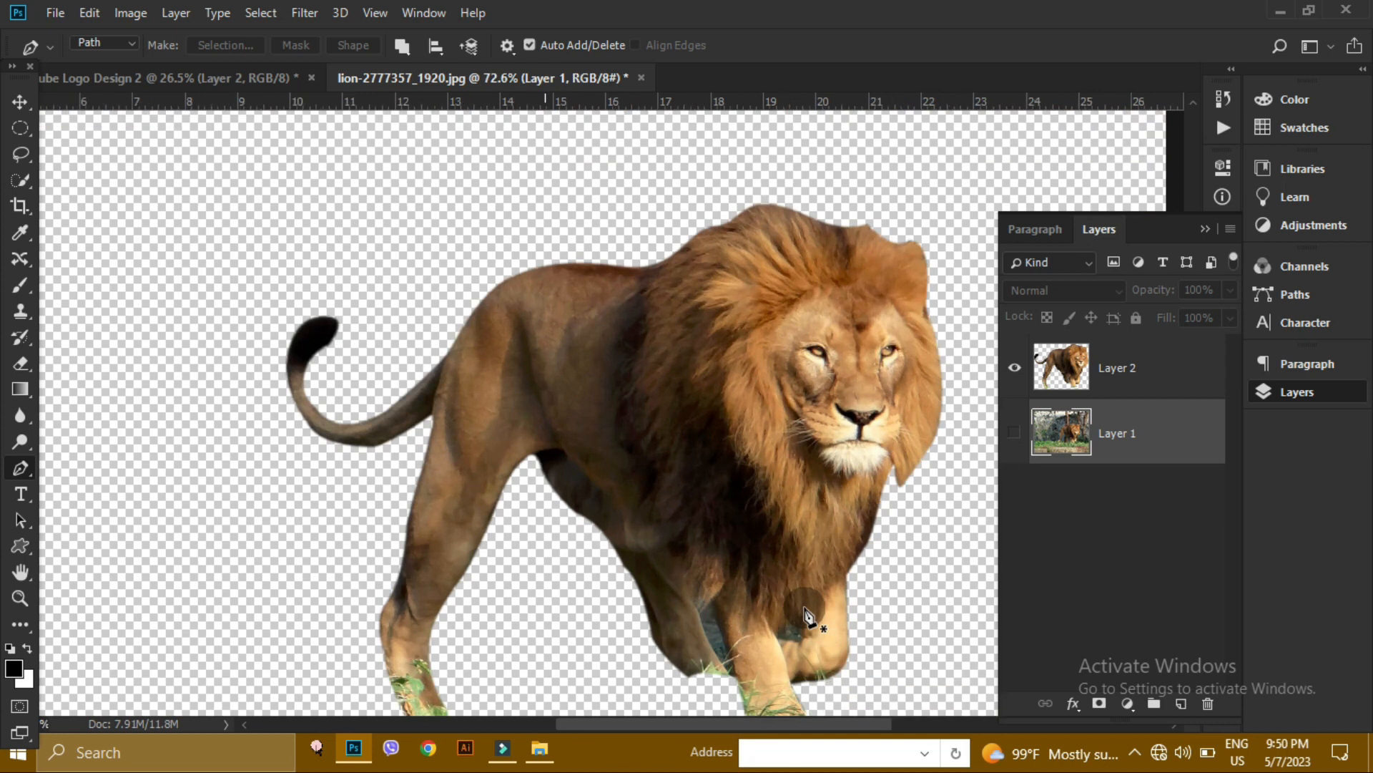
scroll(763, 439, "up", 3)
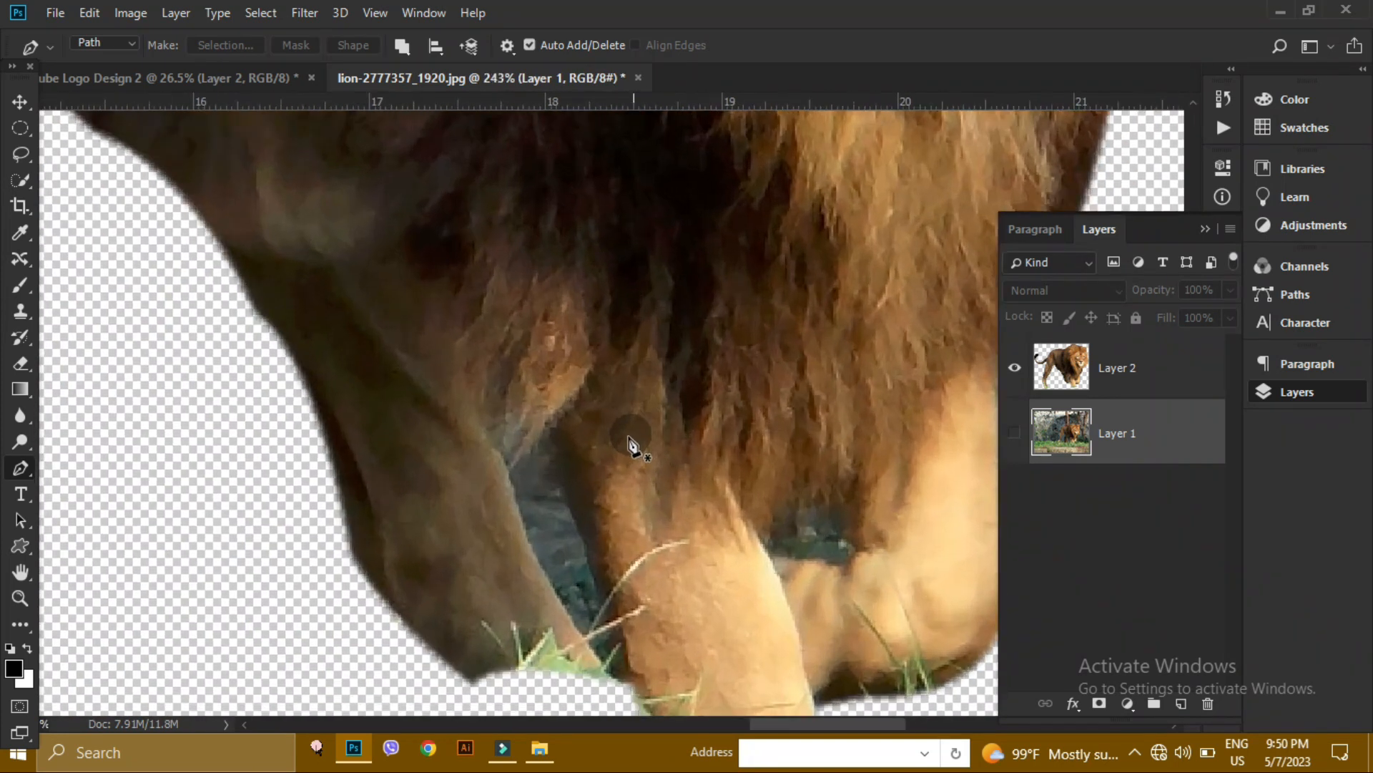
left_click(508, 469)
left_click_drag(562, 478, 580, 559)
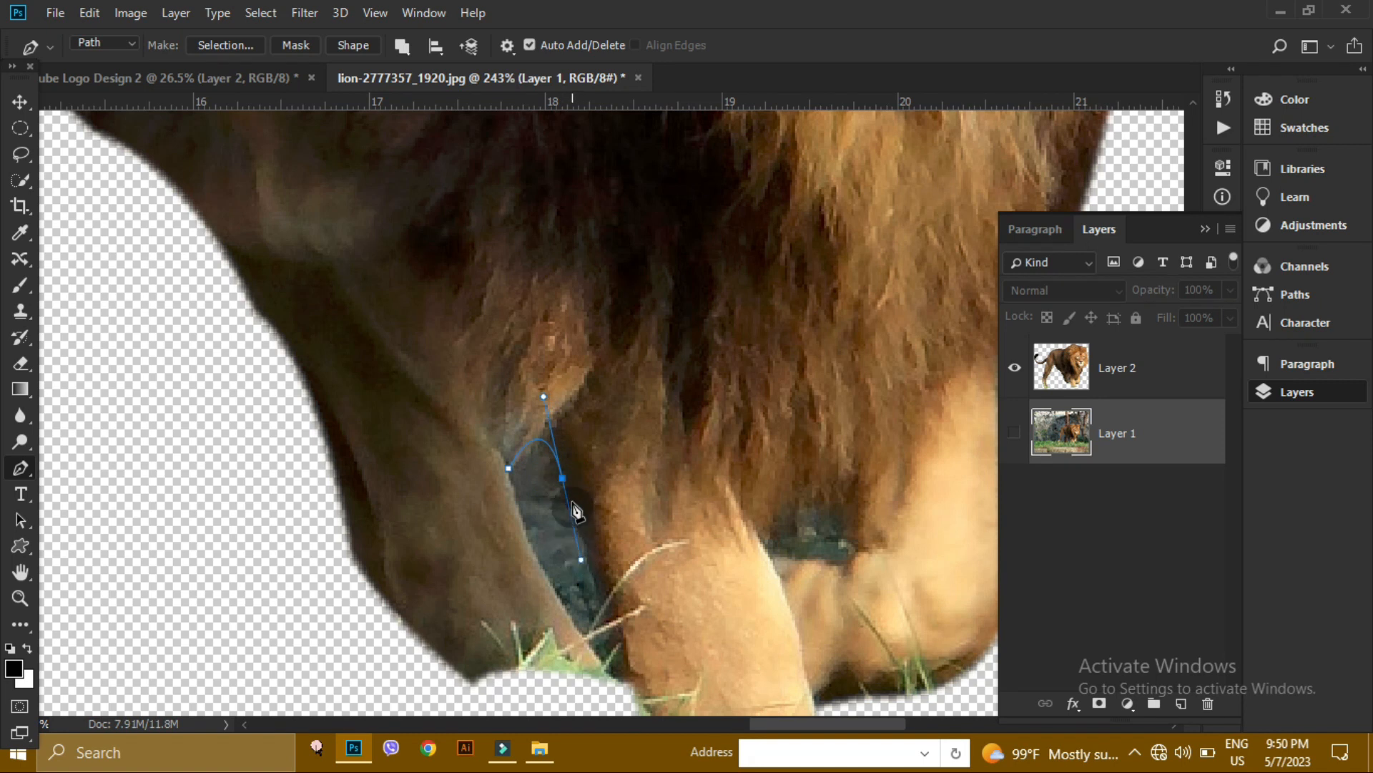
left_click(563, 478, "alt")
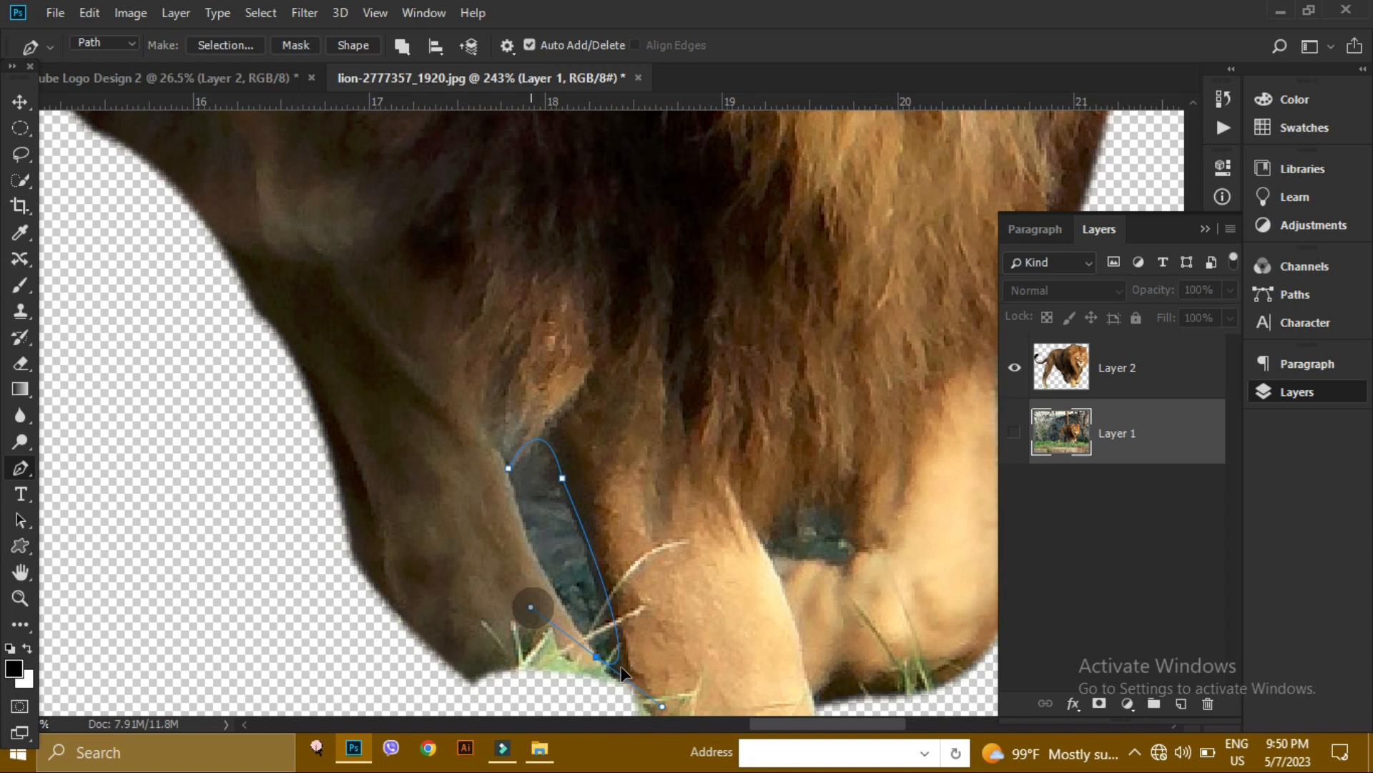
left_click(597, 654, "alt")
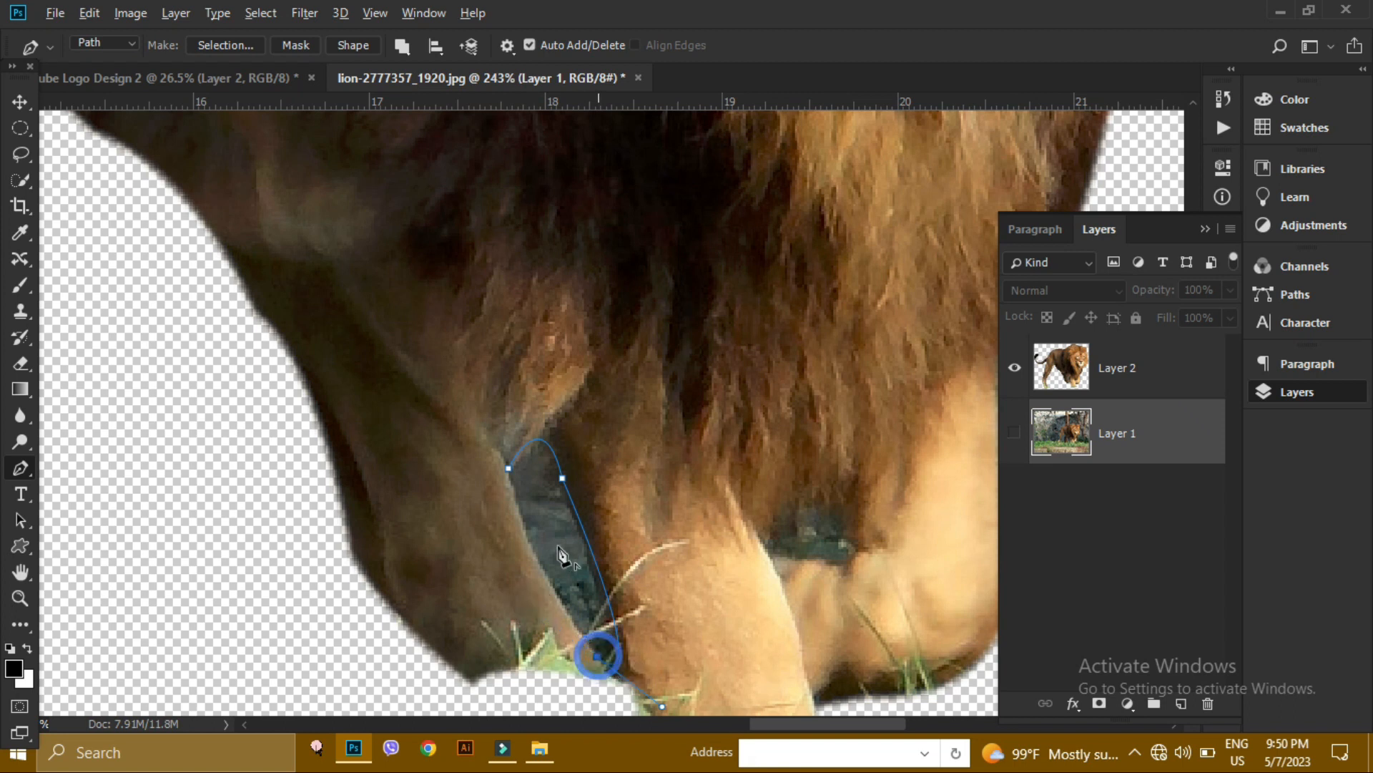
left_click(509, 469)
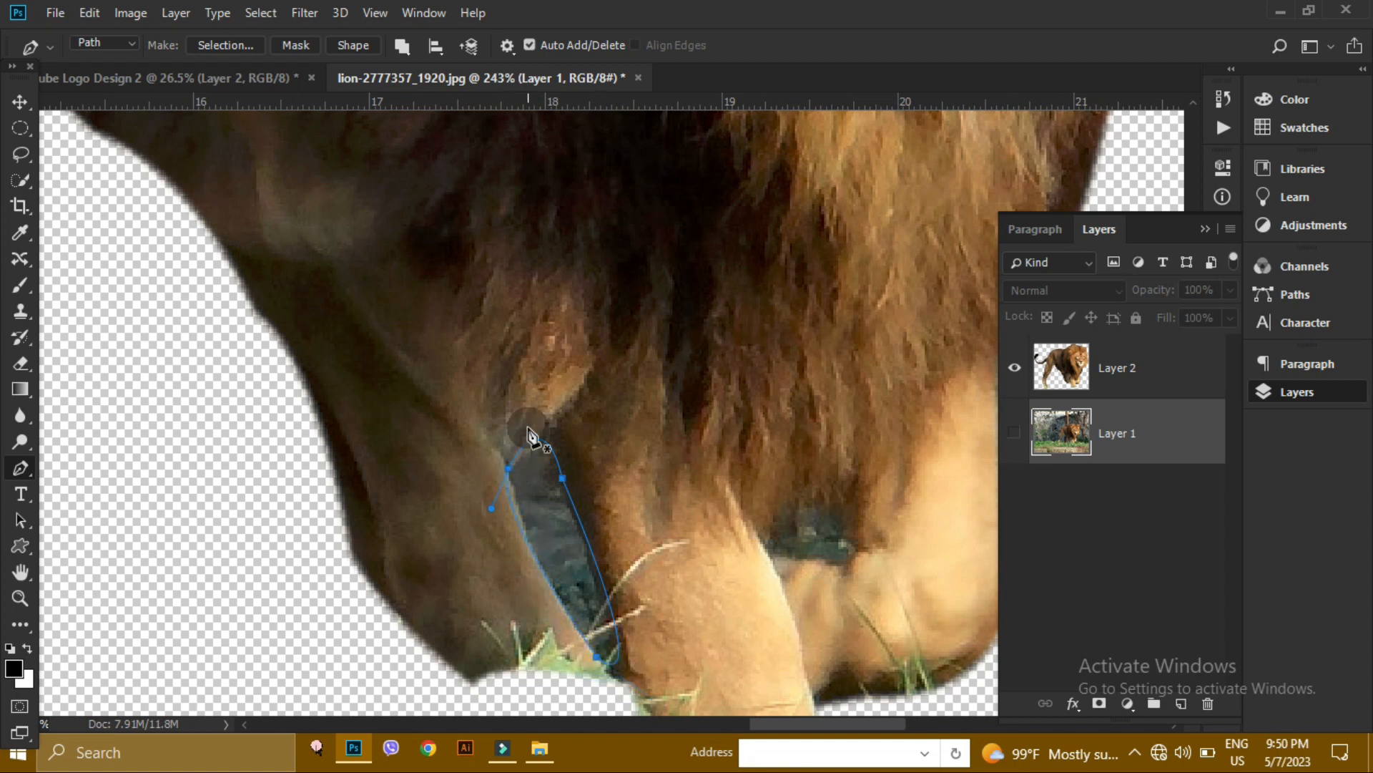
Turn the gap's path into a selection, delete that area from Layer 2 and deselect.
key("ctrl+Return")
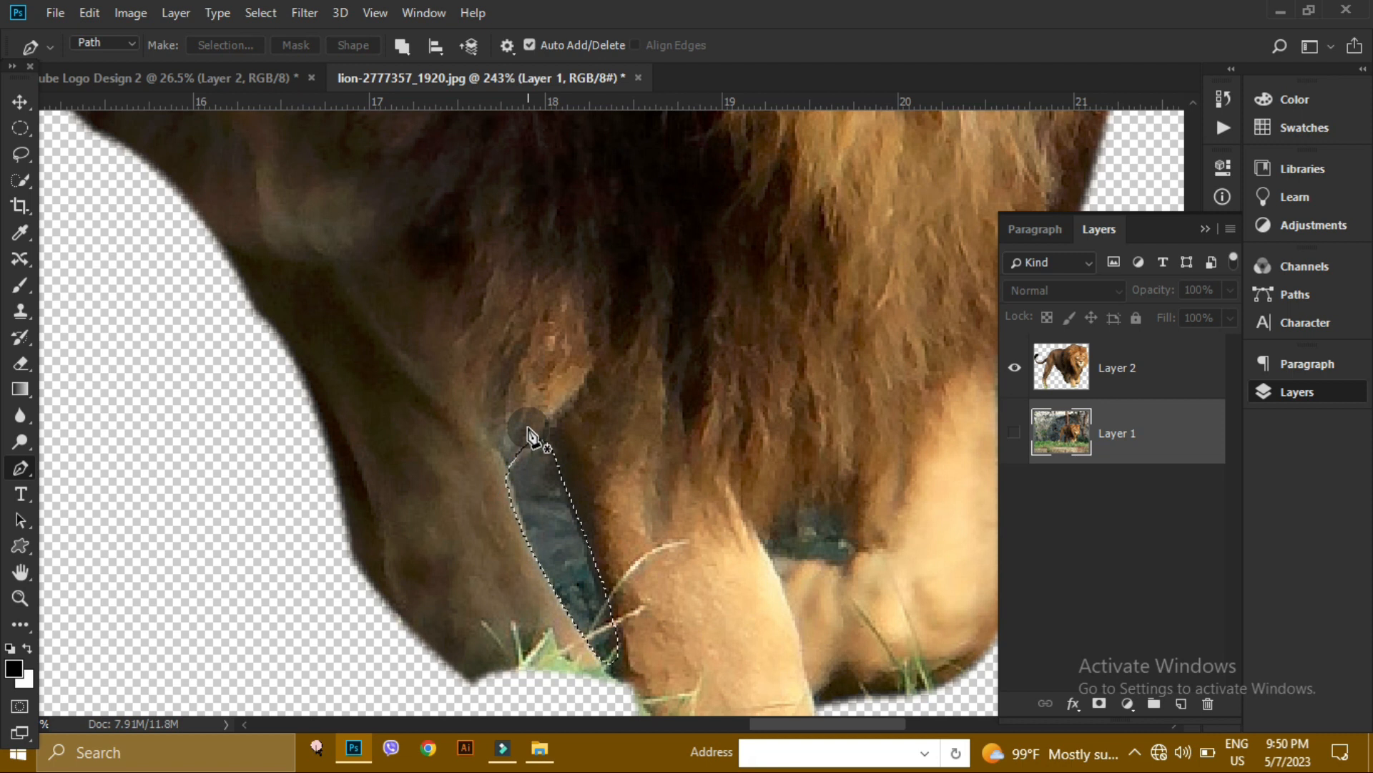
left_click(1092, 362)
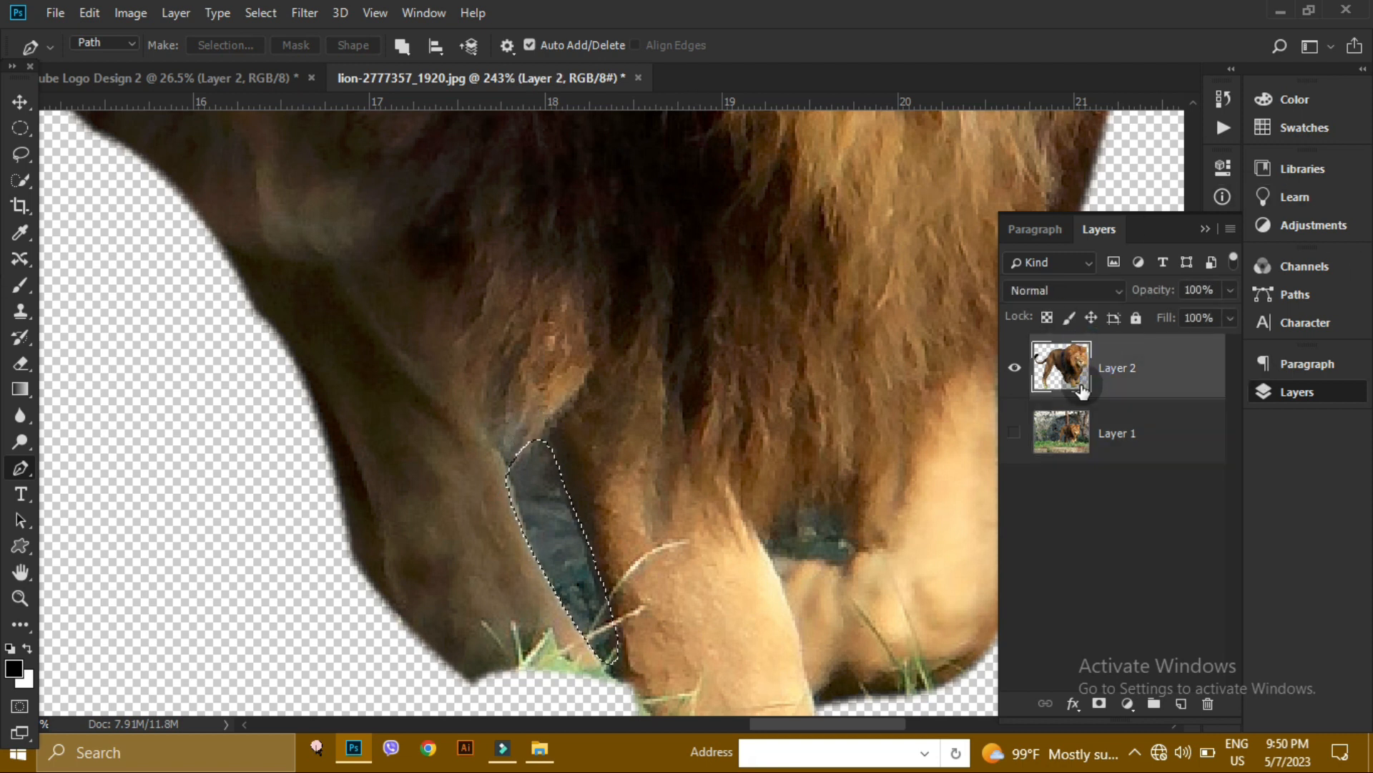
key("Delete")
key("ctrl+d")
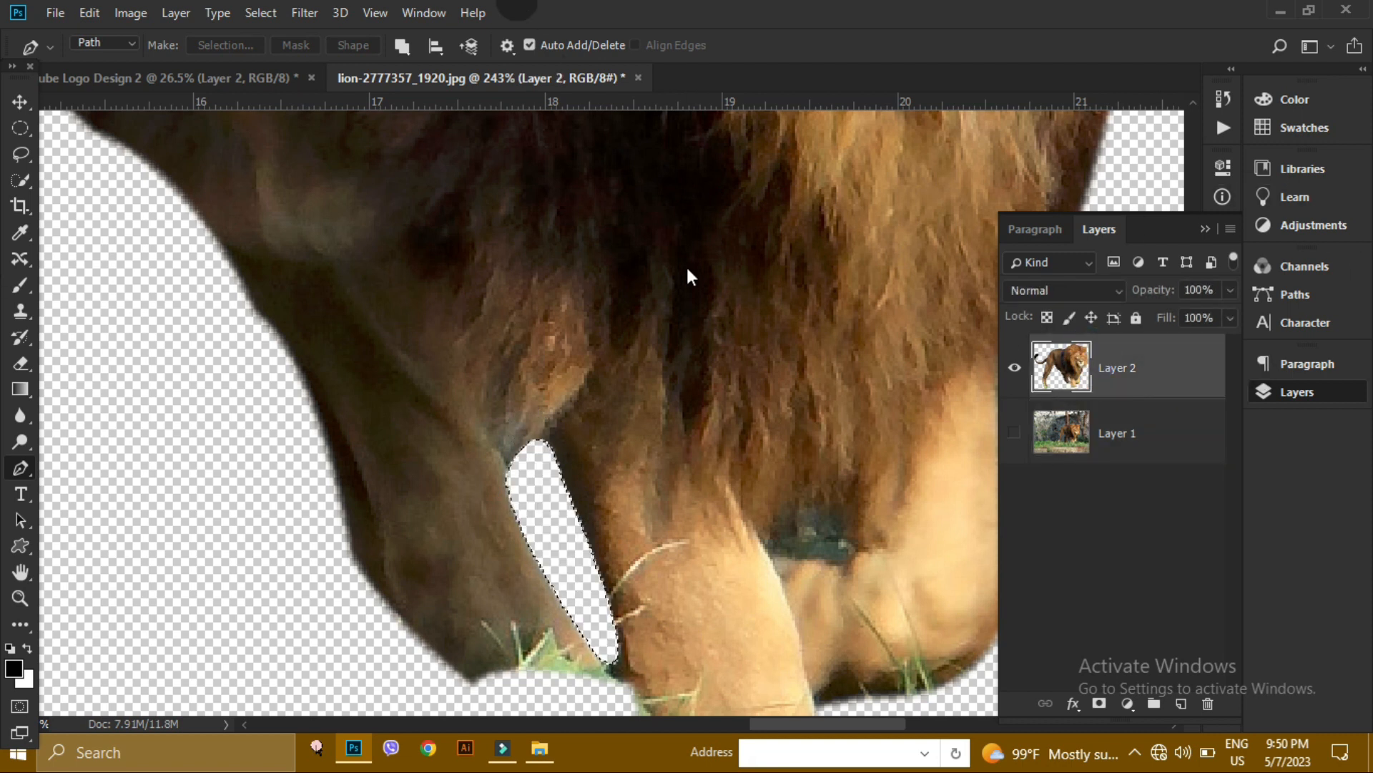
Outline the small background gap under the lion's chest with a closed path and delete that area from Layer 2.
left_click_drag(702, 331, 367, 209)
left_click(443, 414)
left_click_drag(527, 386, 546, 421)
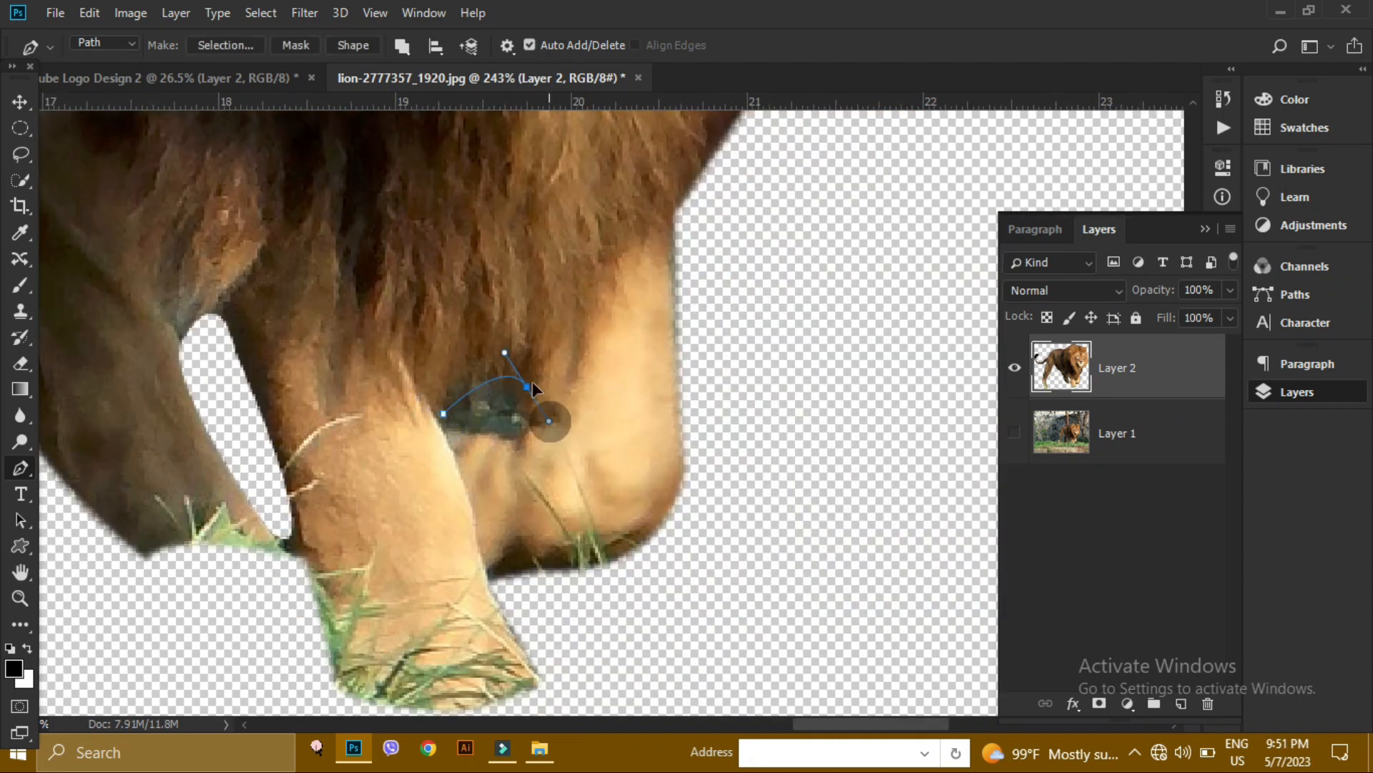
left_click(527, 387, "alt")
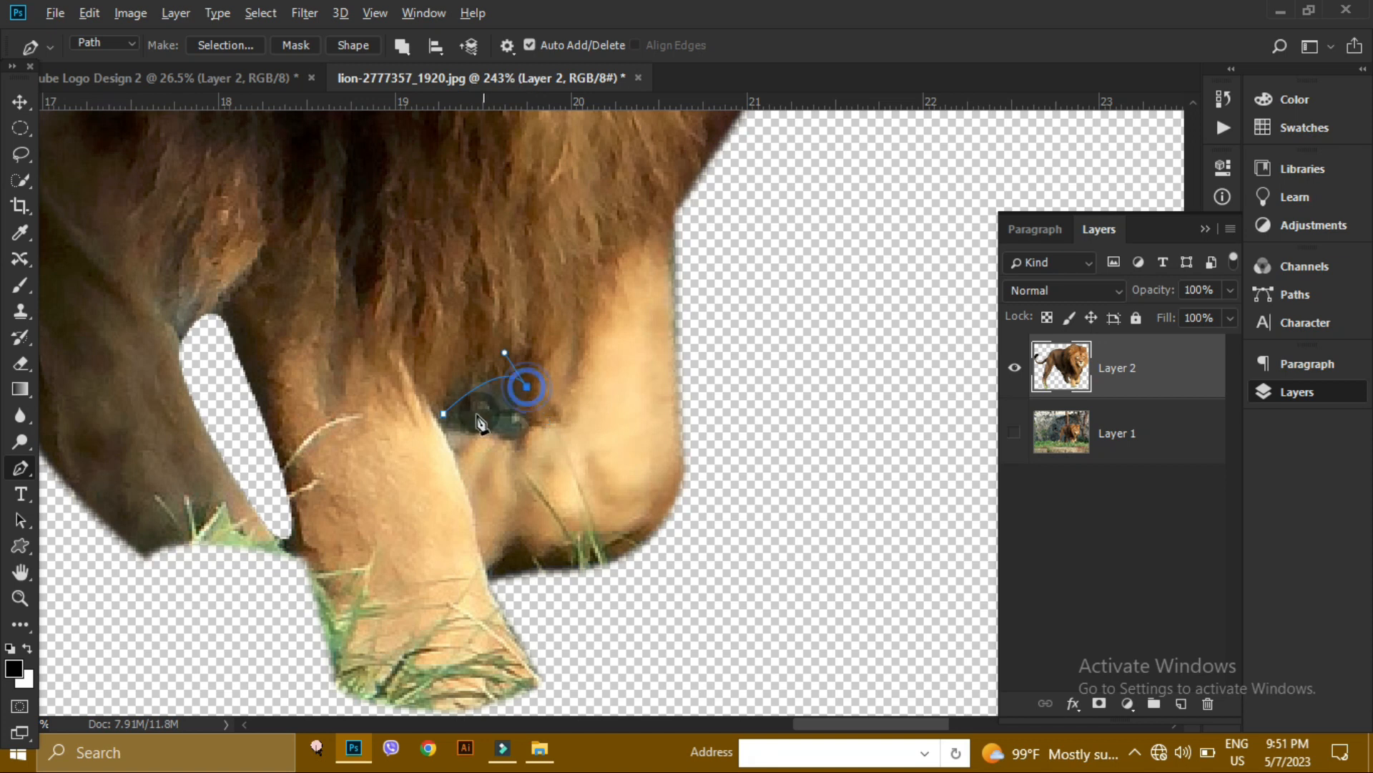
left_click_drag(444, 414, 343, 354)
key("ctrl+Return")
key("Delete")
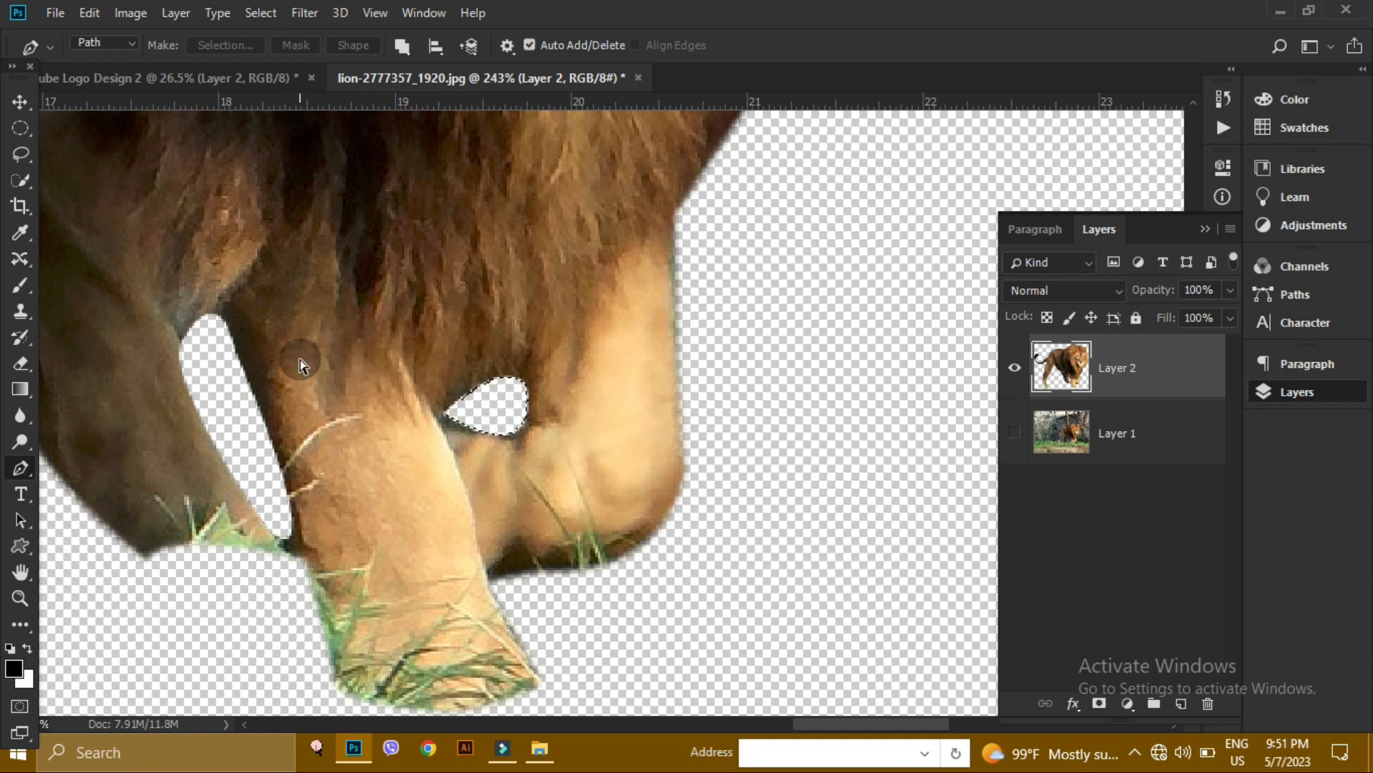
Make Layer 1 with the original background visible again and switch to the Move tool.
scroll(481, 500, "down", 5)
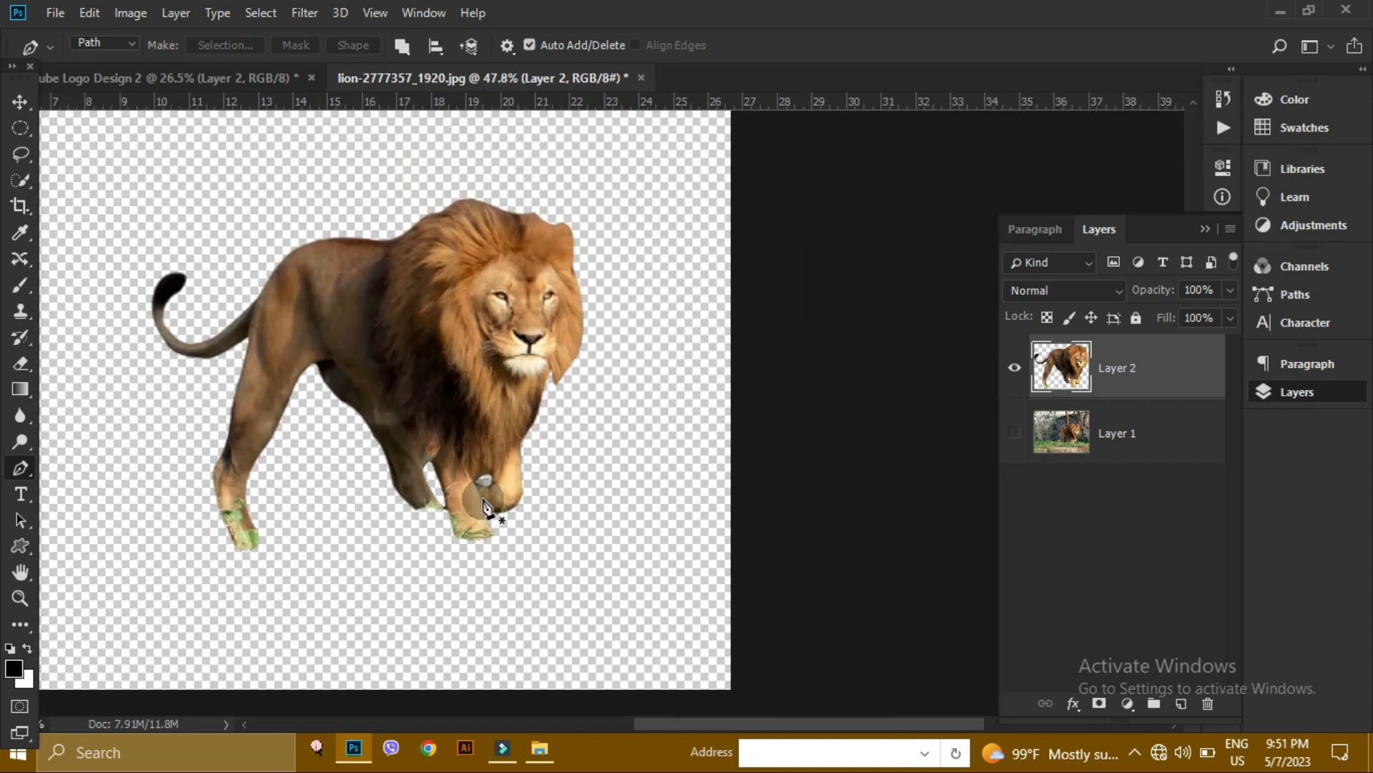
scroll(483, 504, "down", 1)
left_click(1014, 435)
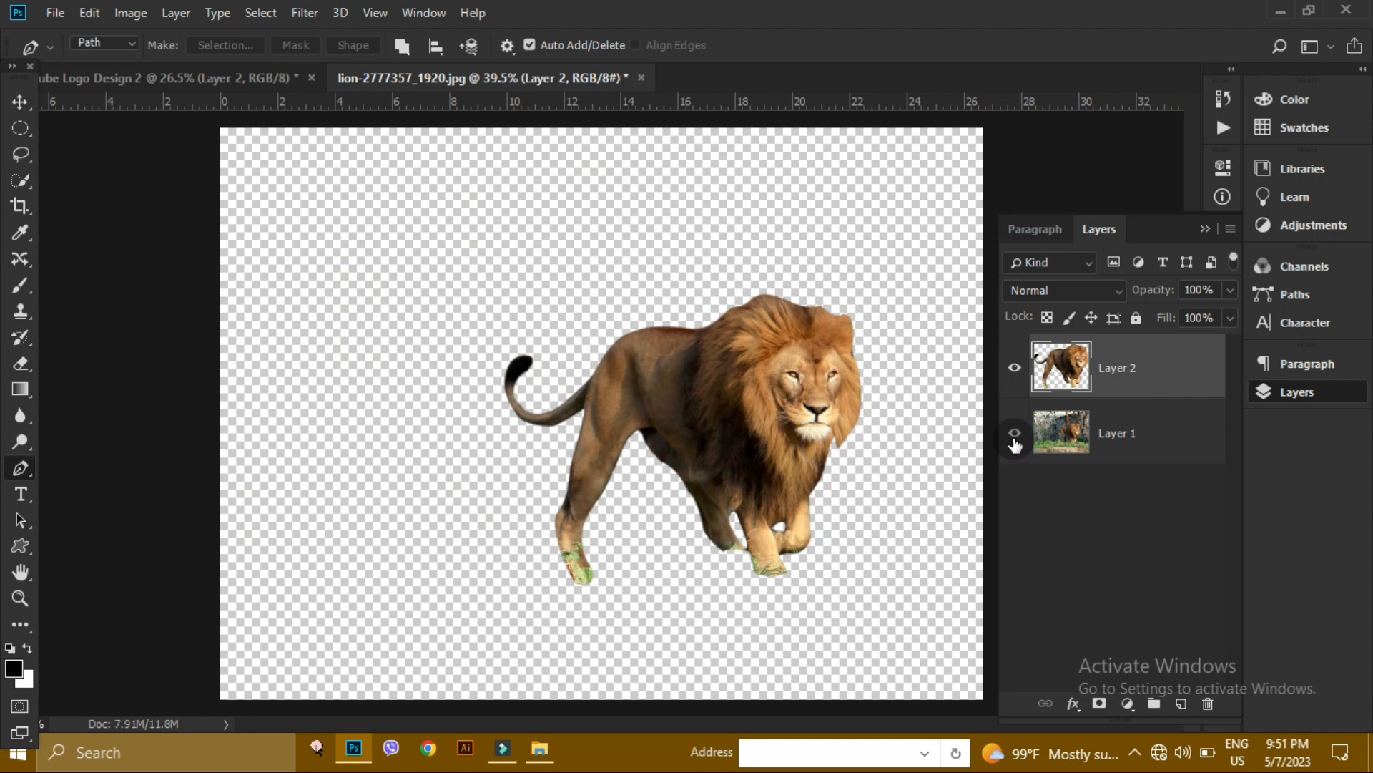
left_click(1014, 438)
left_click(1013, 438)
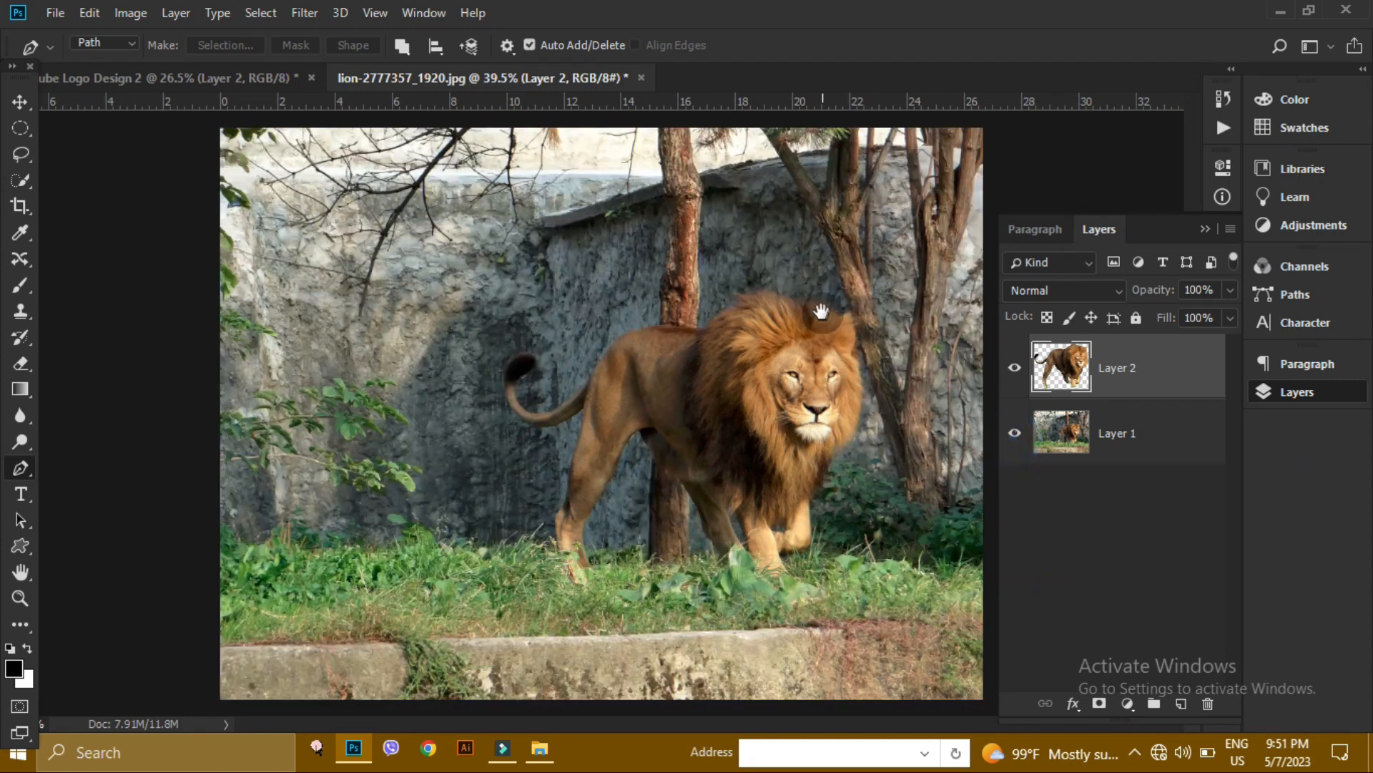
left_click(13, 100)
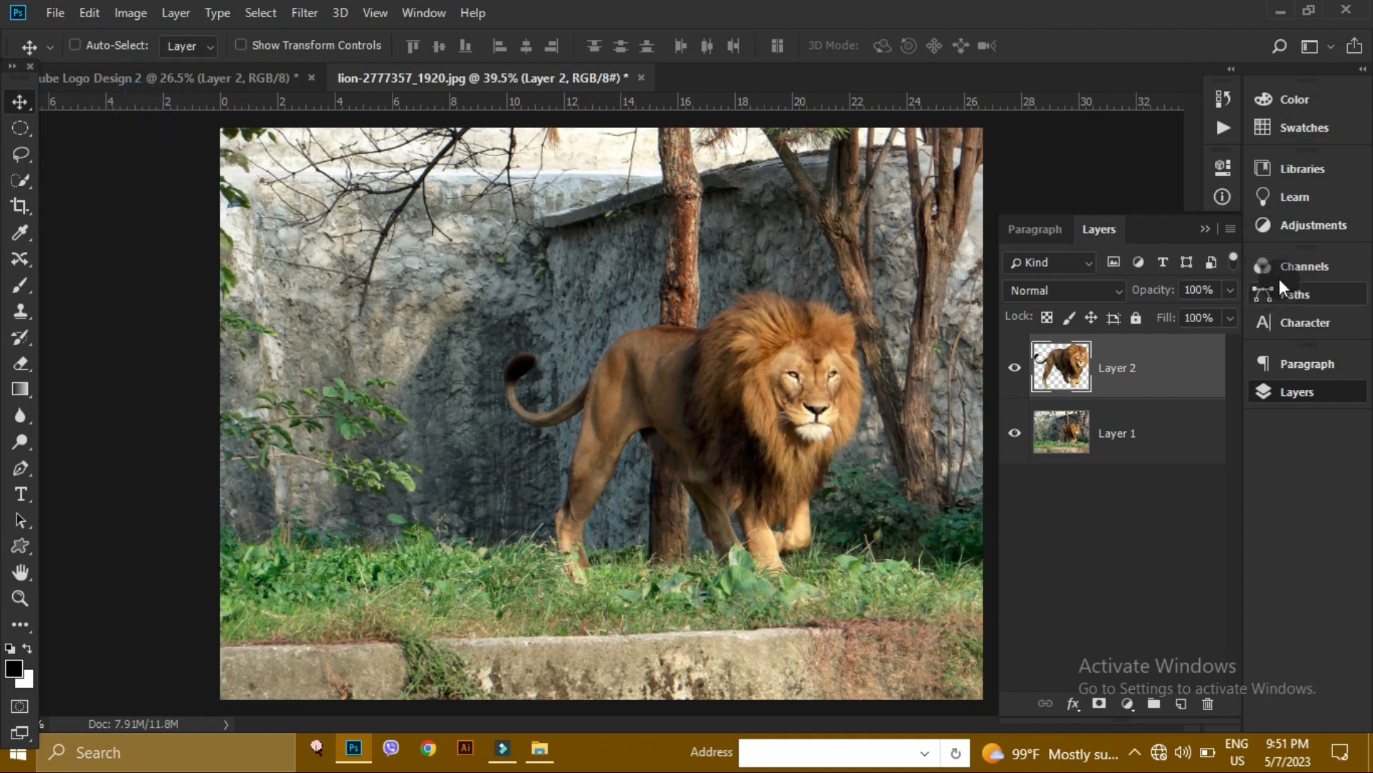
Hide the Adjustments panel, show it again and return to the layer list.
left_click(1263, 225)
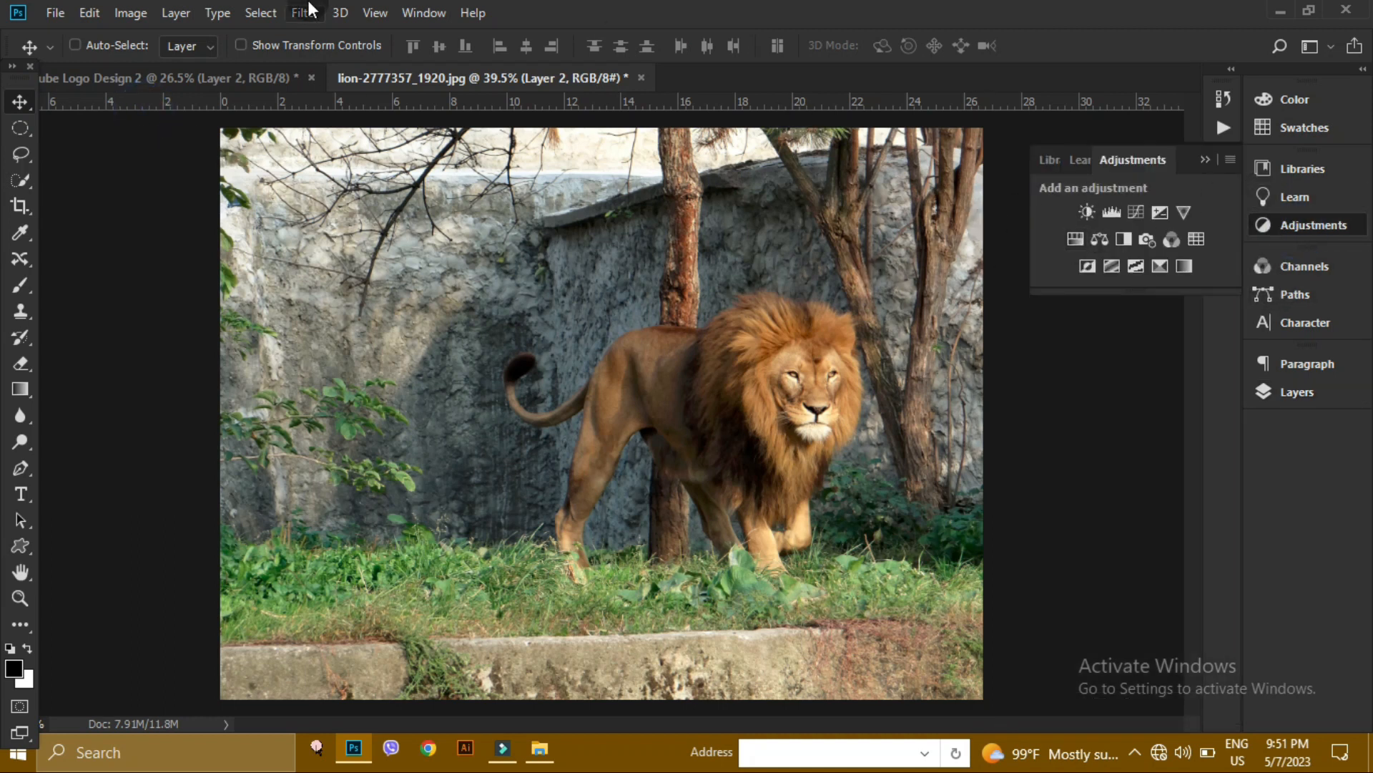
left_click(423, 18)
left_click(587, 178)
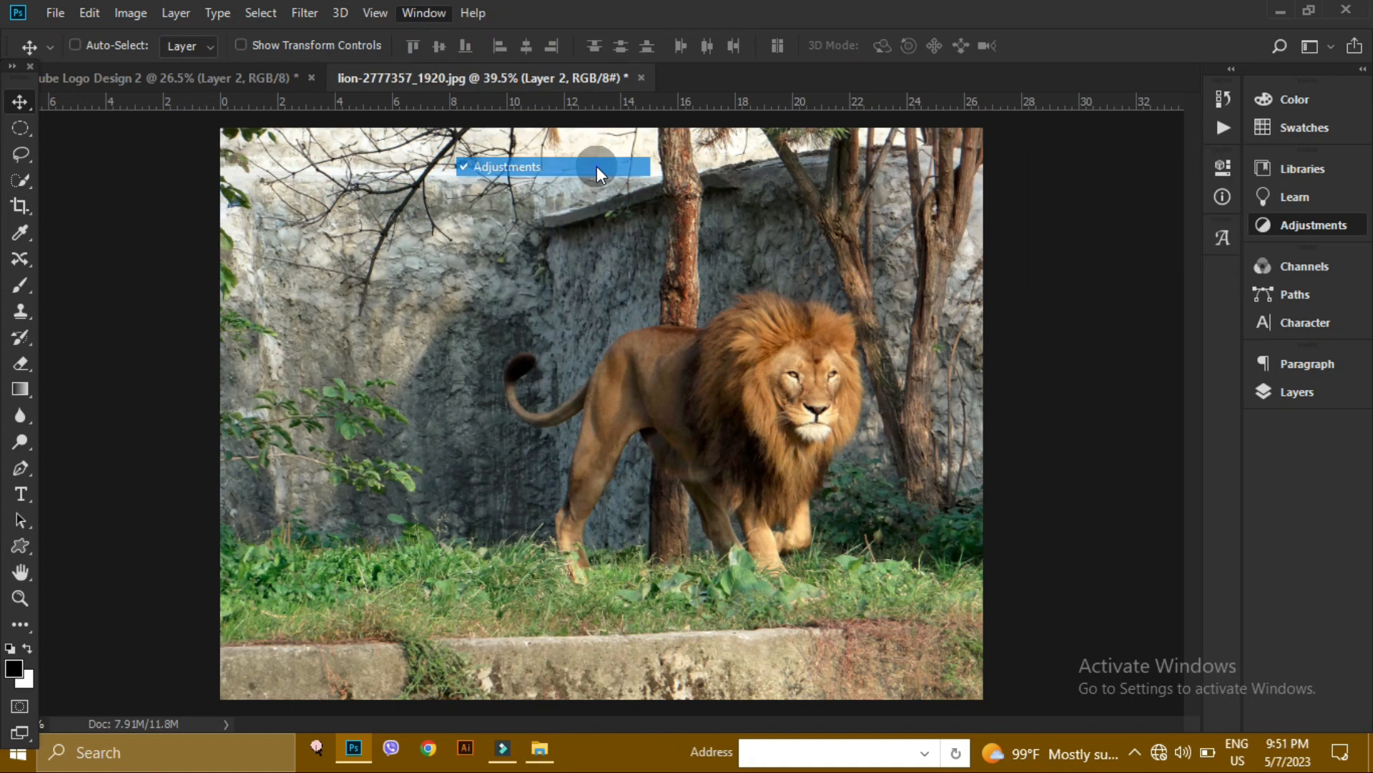
left_click(432, 15)
left_click(487, 167)
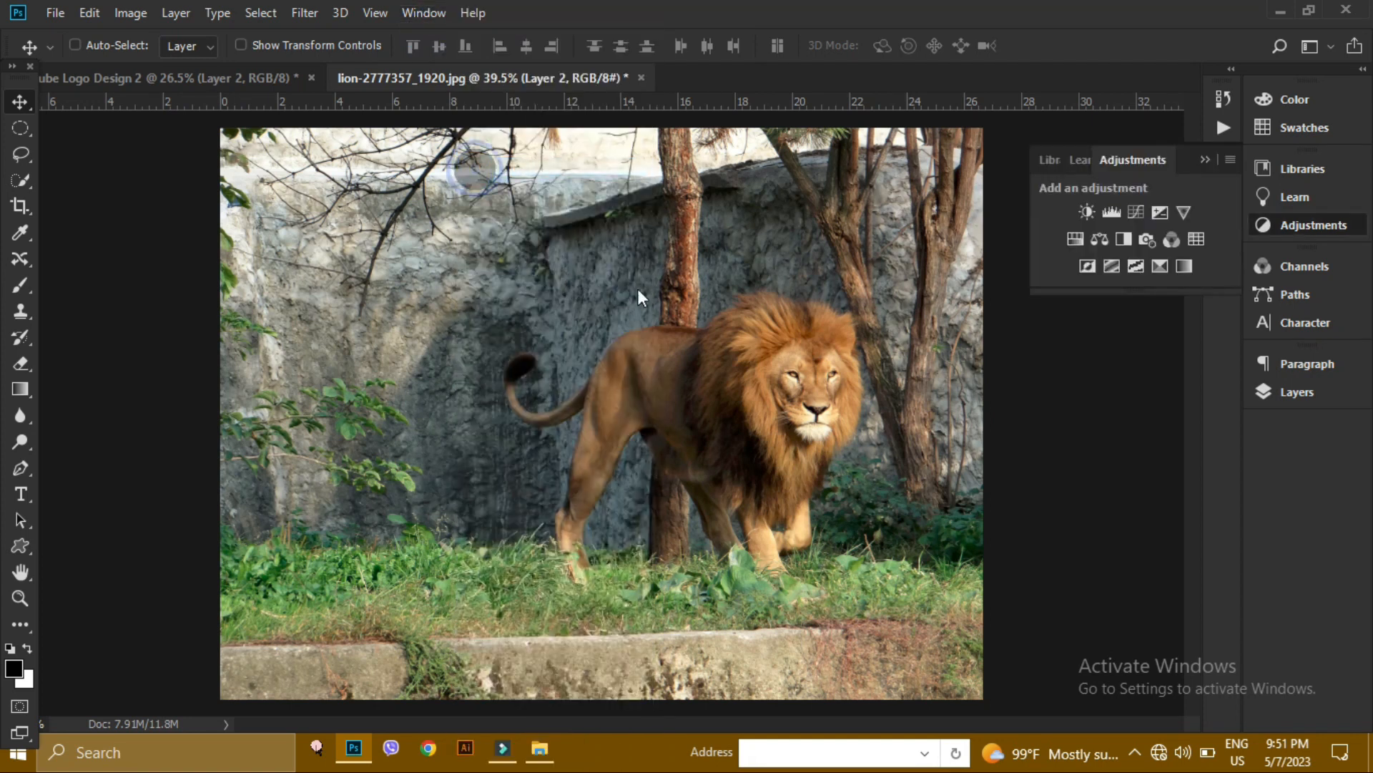
left_click(1295, 391)
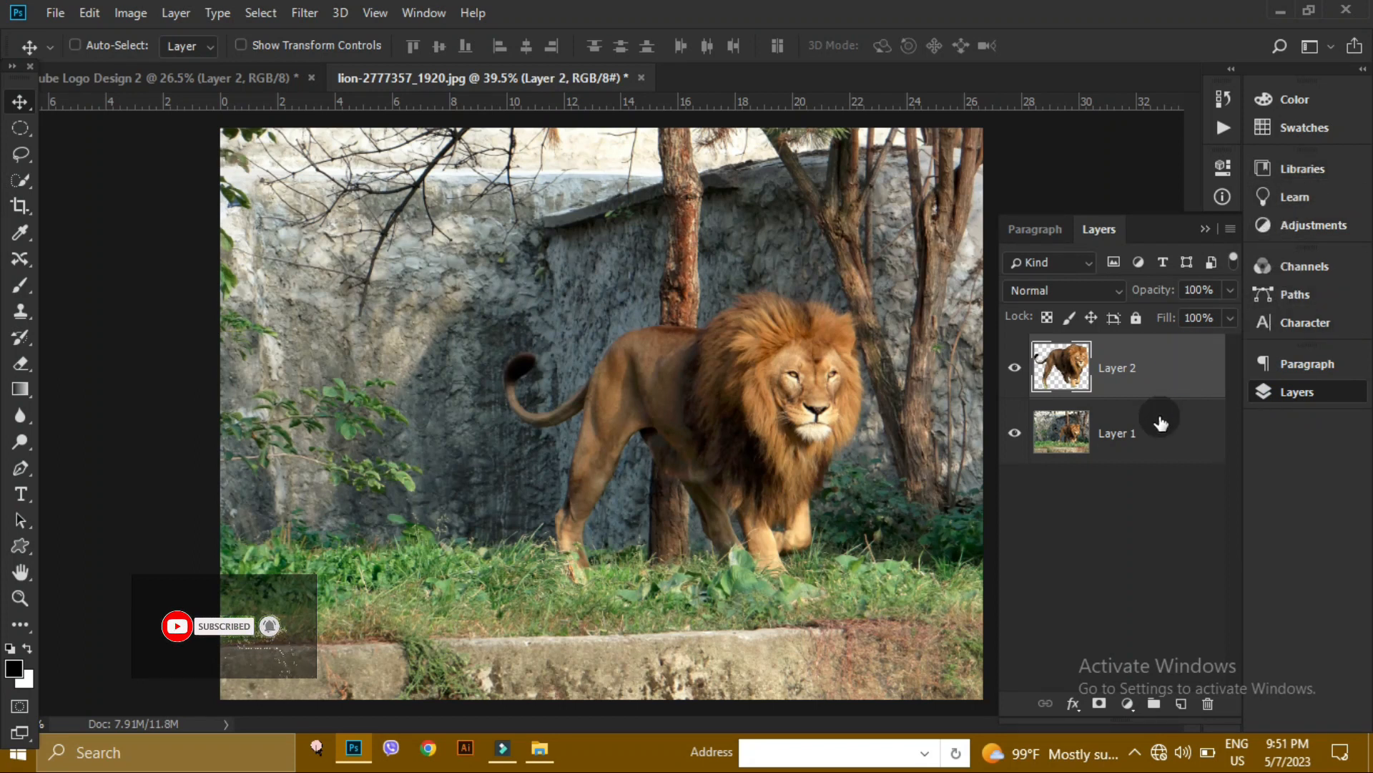
Add a Levels adjustment layer above Layer 2 with the black input level set to 6.
left_click(1280, 226)
left_click(1112, 213)
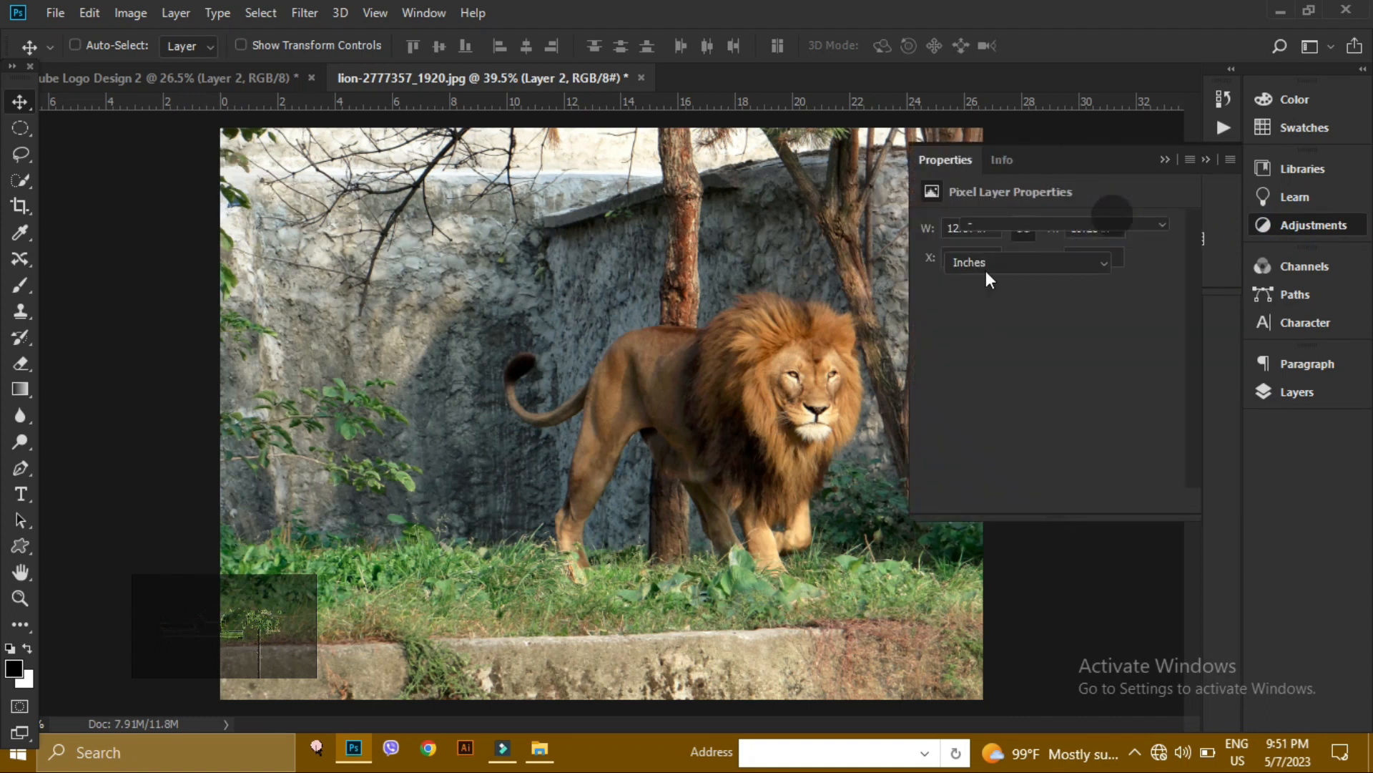
mouse_move(950, 370)
left_mouse_down()
mouse_move(964, 371)
mouse_move(951, 366)
left_mouse_up()
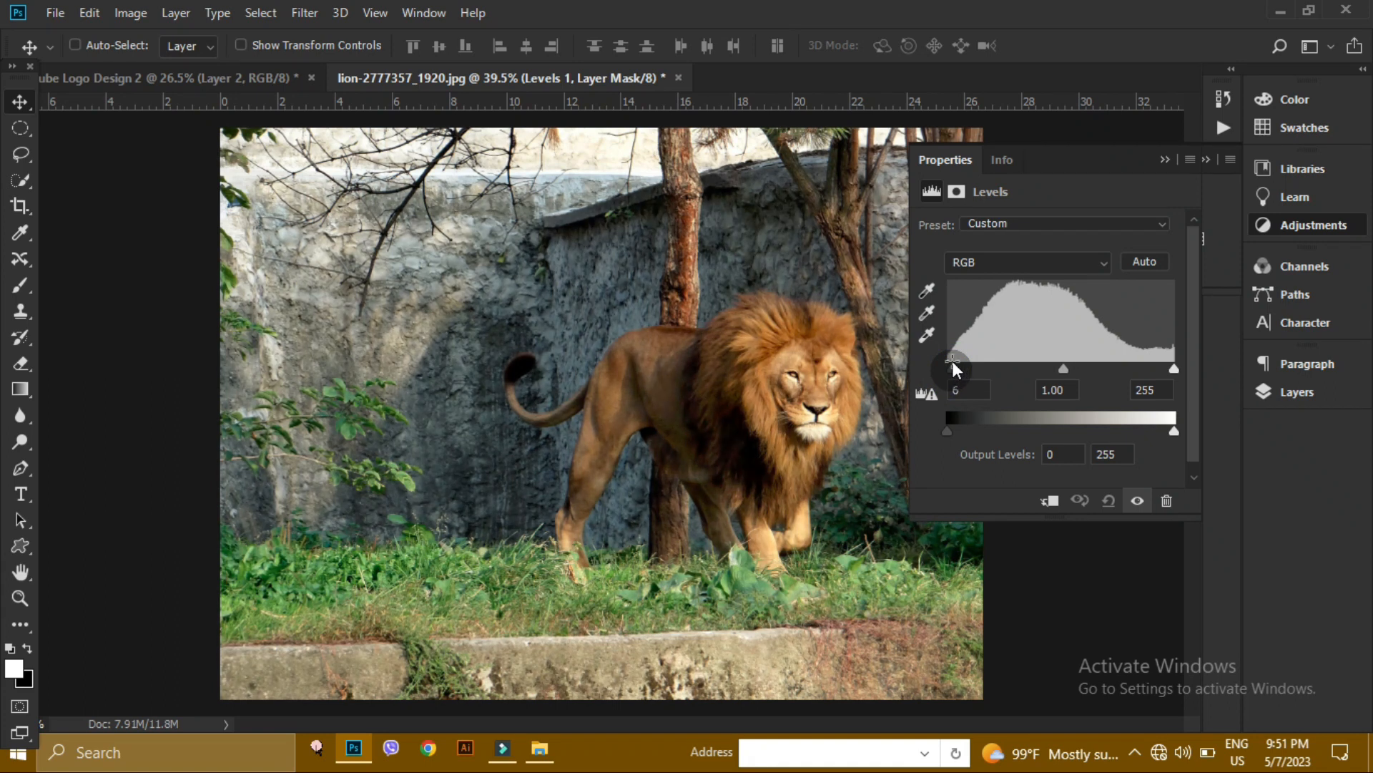
left_click(1167, 160)
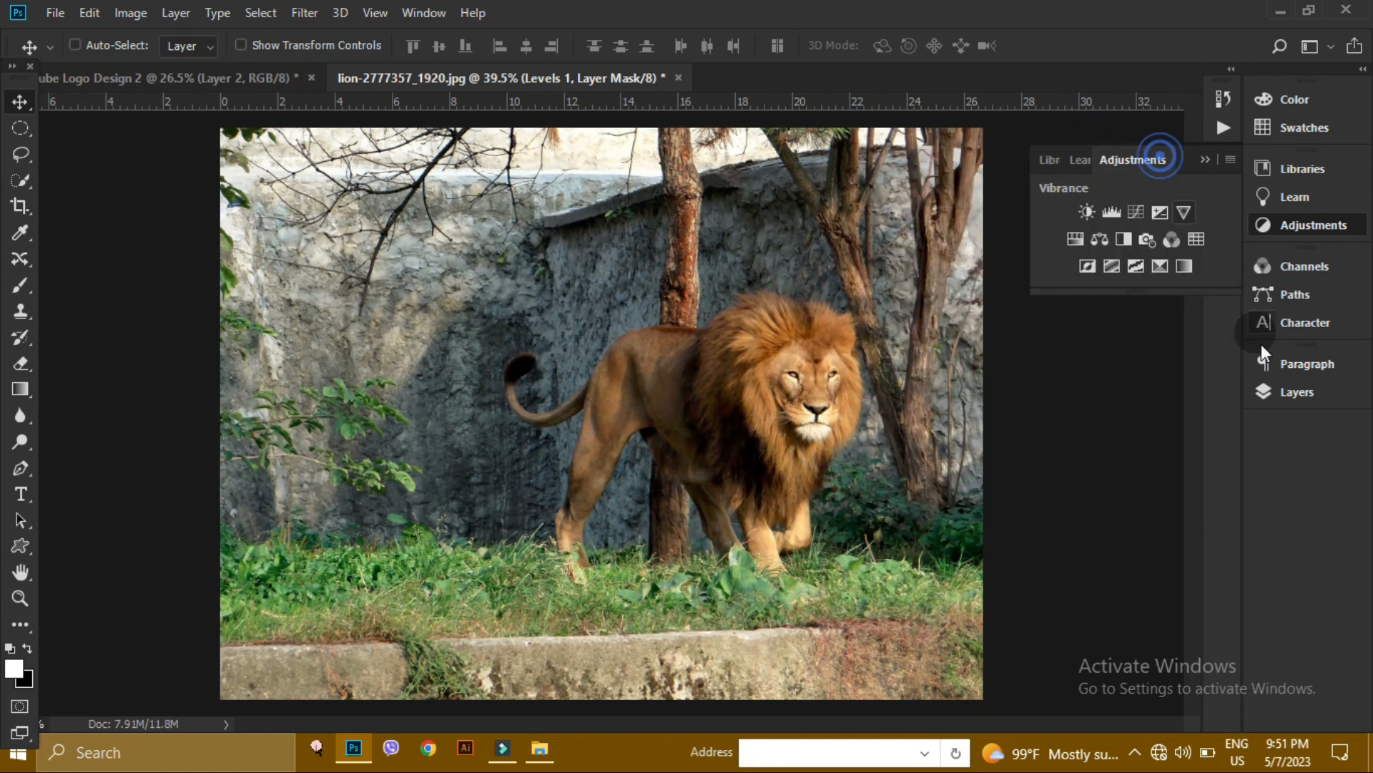
left_click(1288, 391)
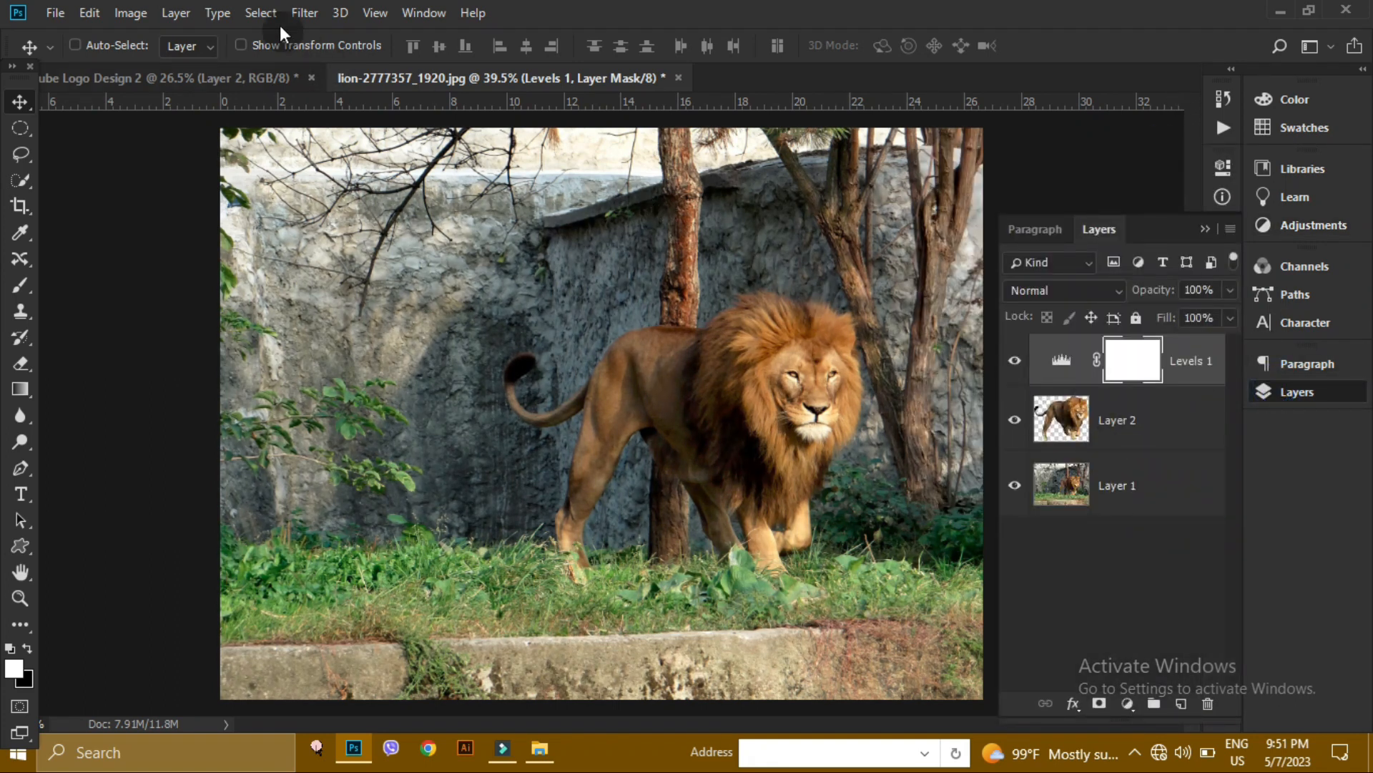
Try to clip Layer 2 to Layer 1 with a clipping mask and undo it.
left_click(163, 13)
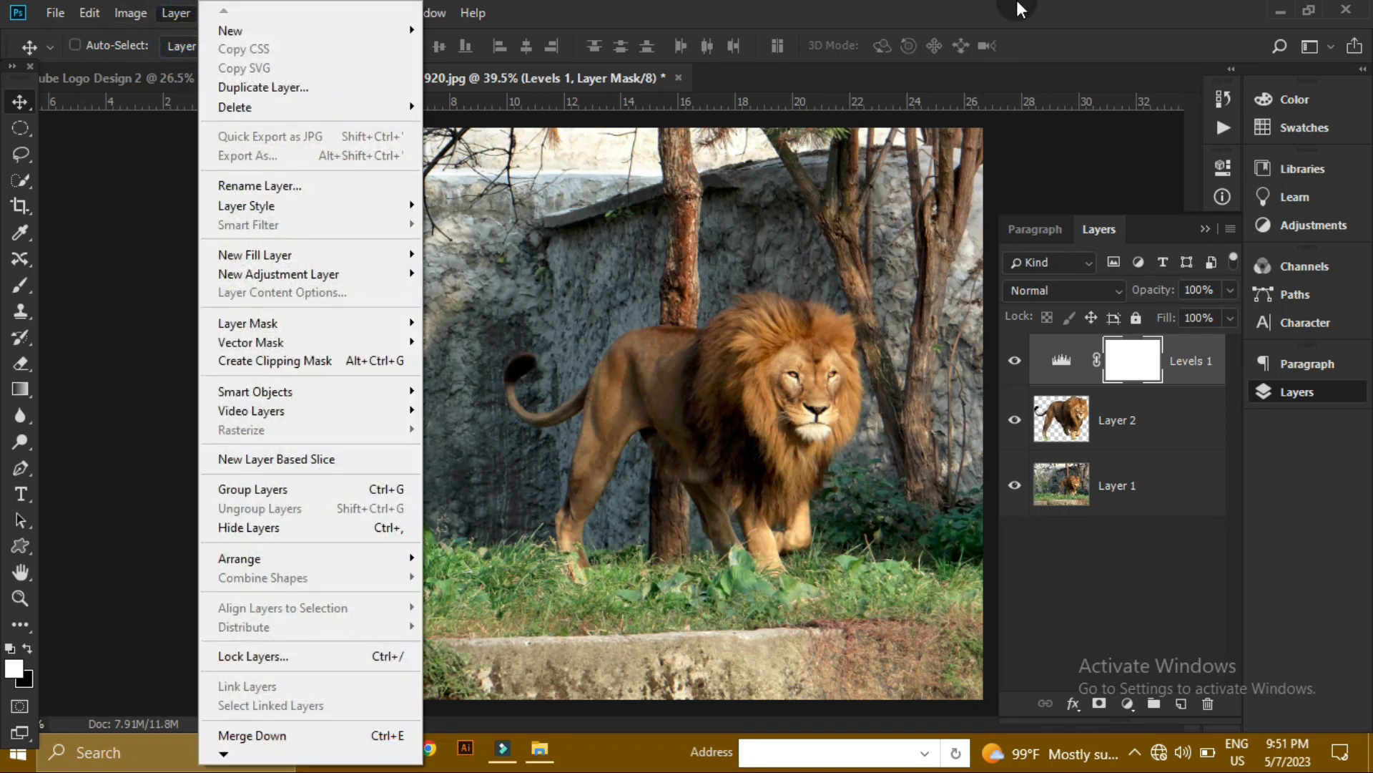
left_click(1044, 375)
left_click(1100, 422)
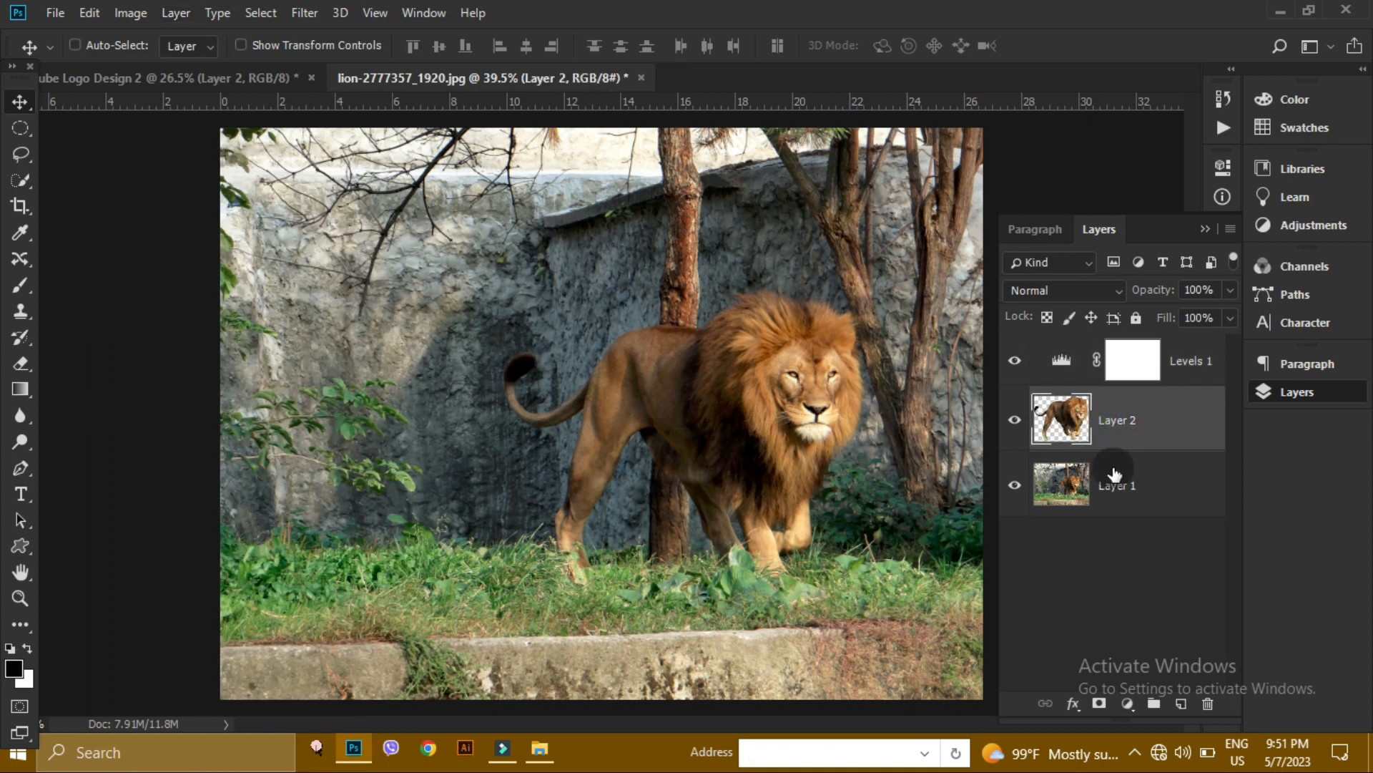
left_click(175, 13)
mouse_move(279, 274)
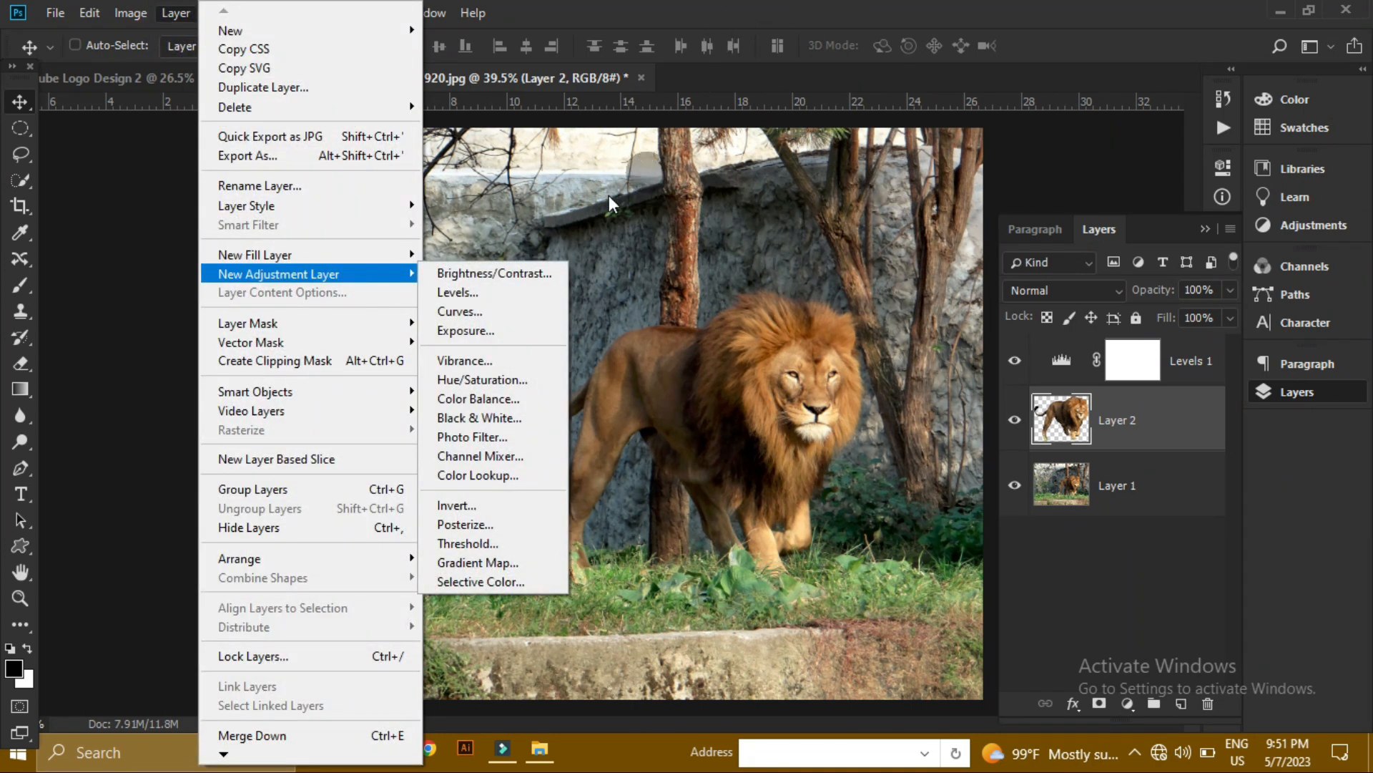
left_click(368, 358)
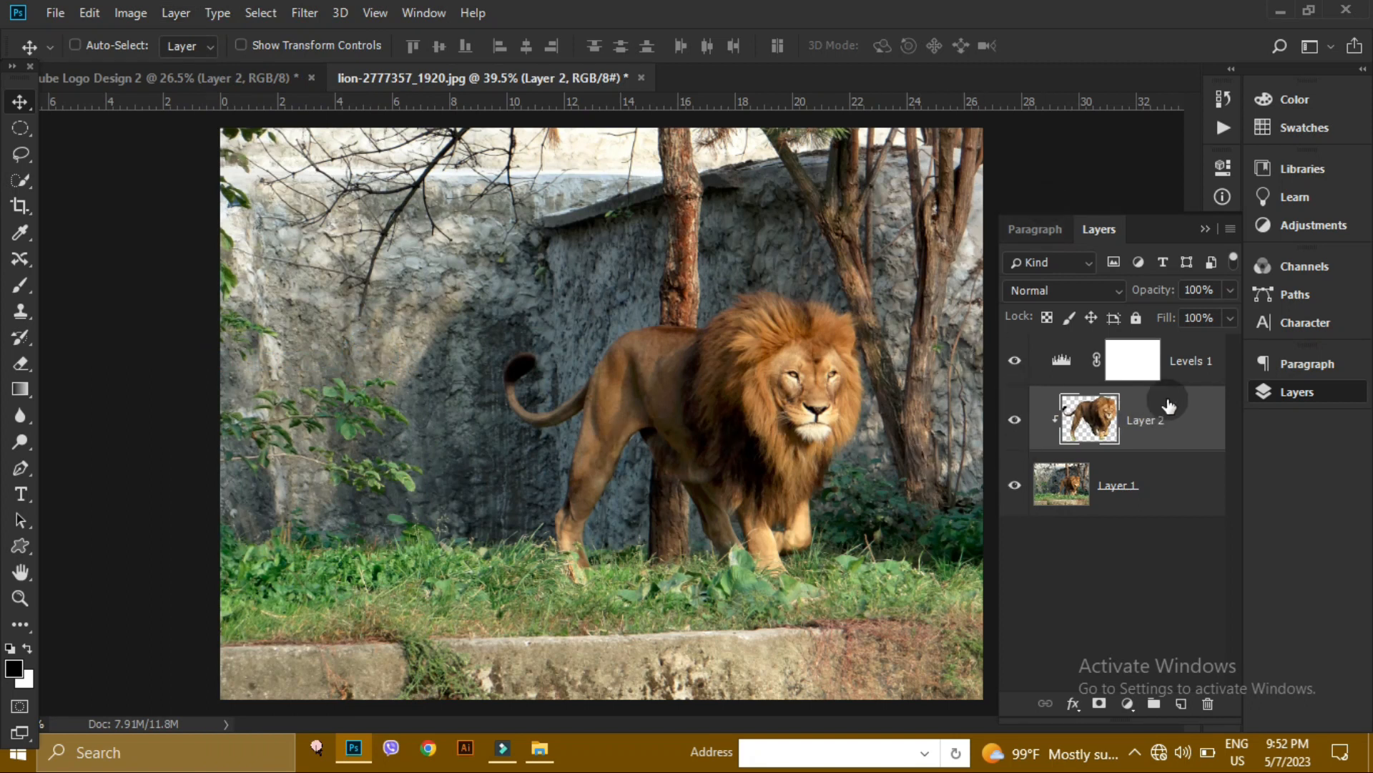
key("ctrl+z")
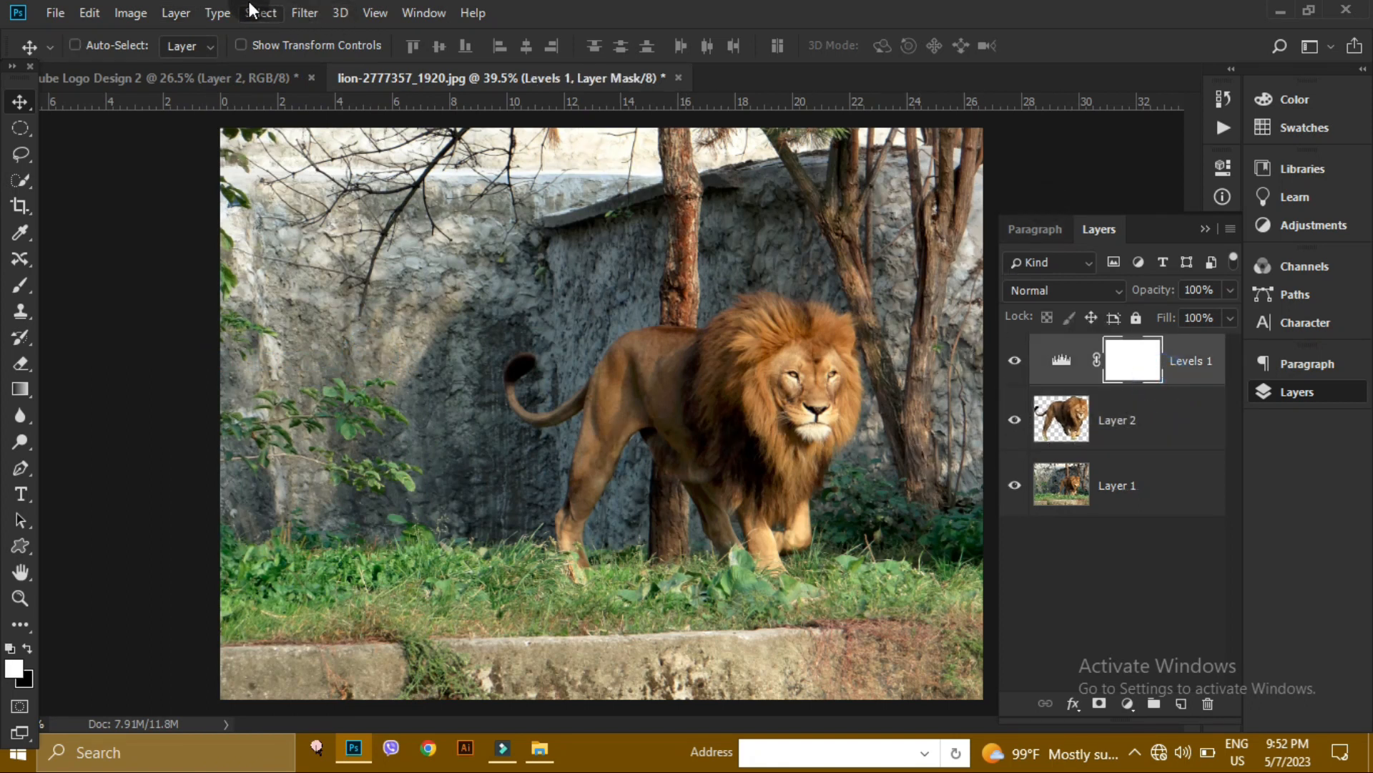
Create a clipping mask so the Levels adjustment layer affects only the lion on Layer 2.
left_click(175, 12)
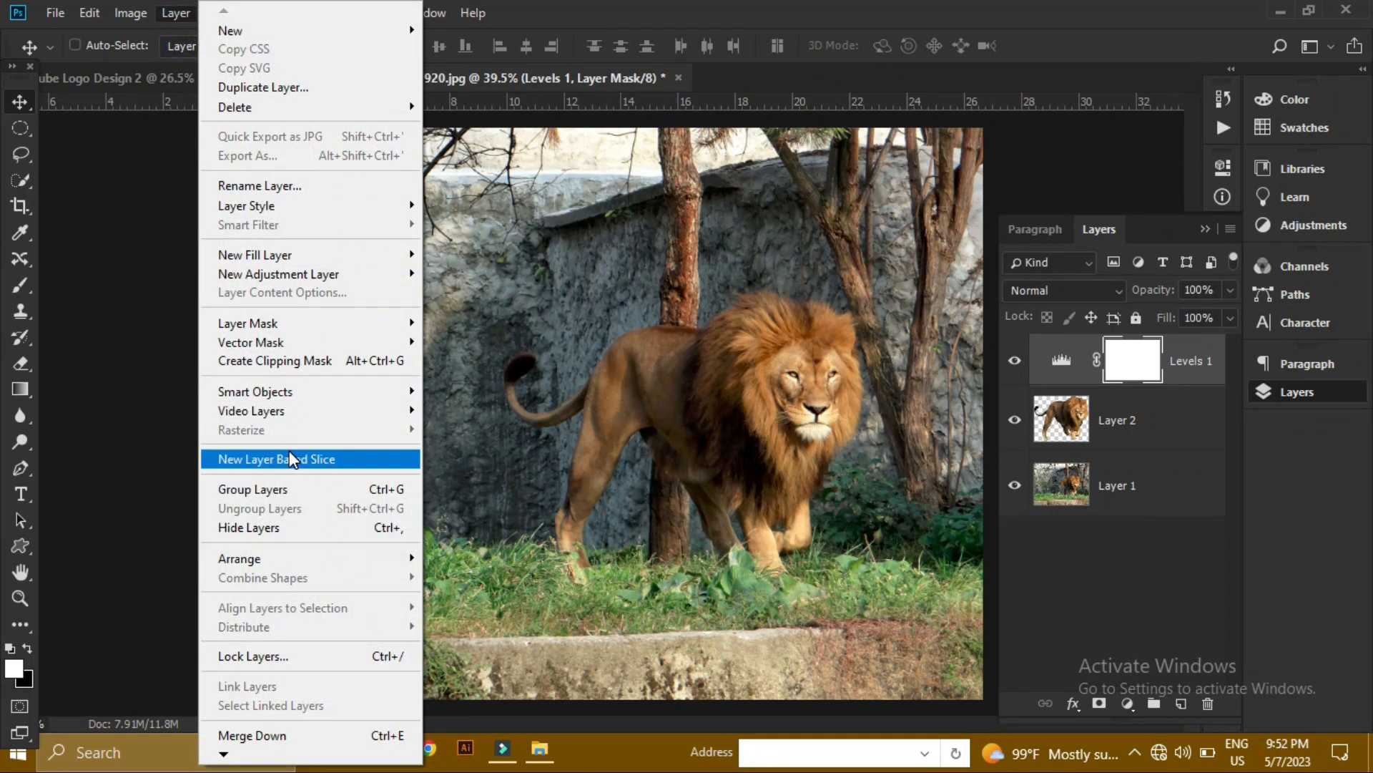
left_click(307, 356)
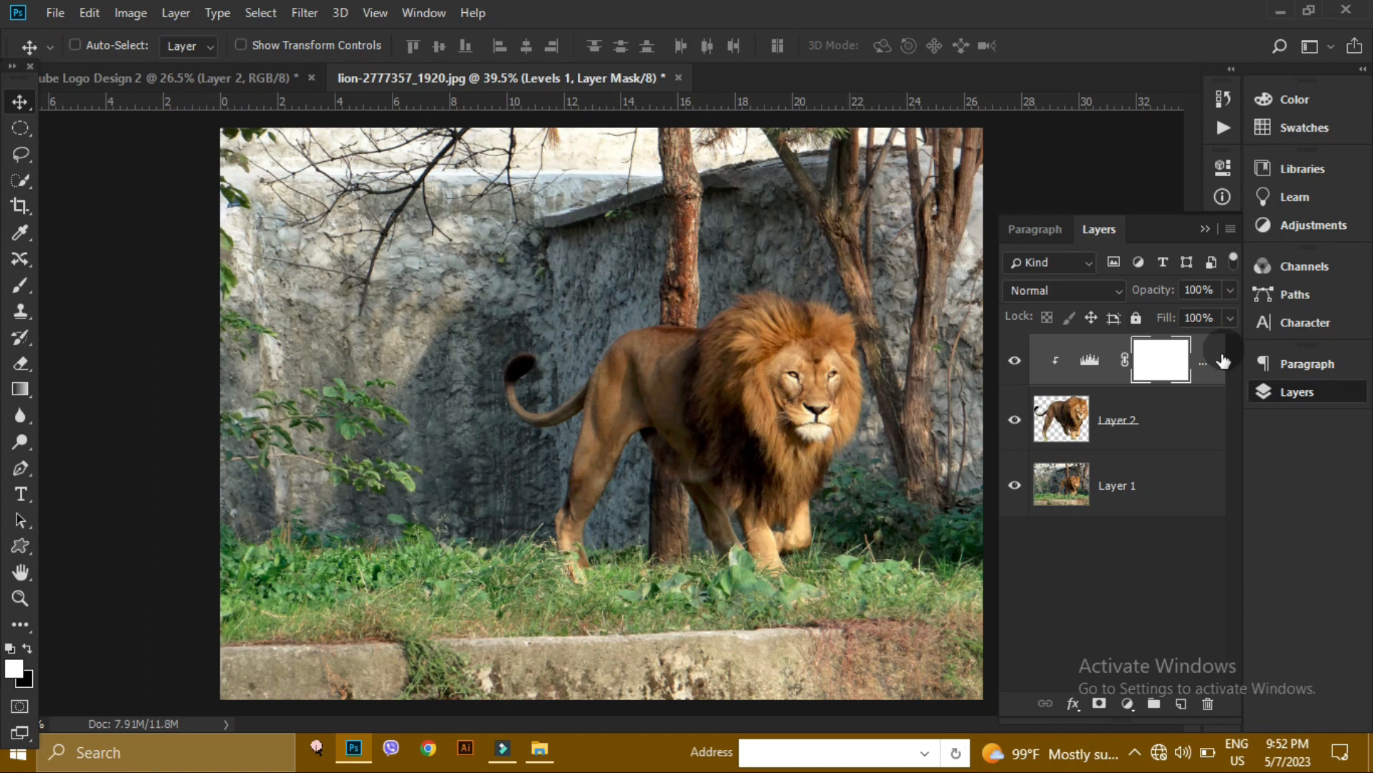
Brighten the lion by setting the Levels adjustment's RGB input levels to 10, 1.37 and 222.
left_click(1081, 361)
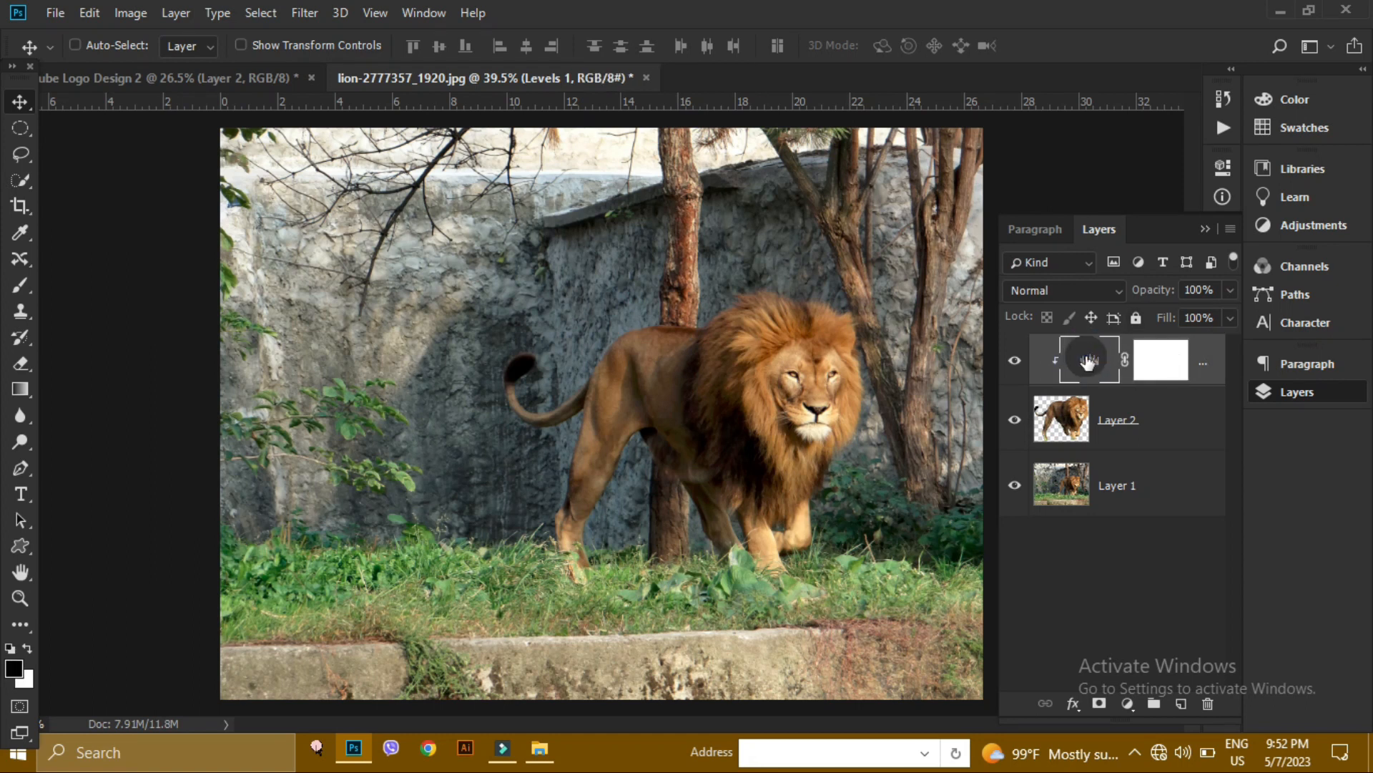
double_click(1087, 362)
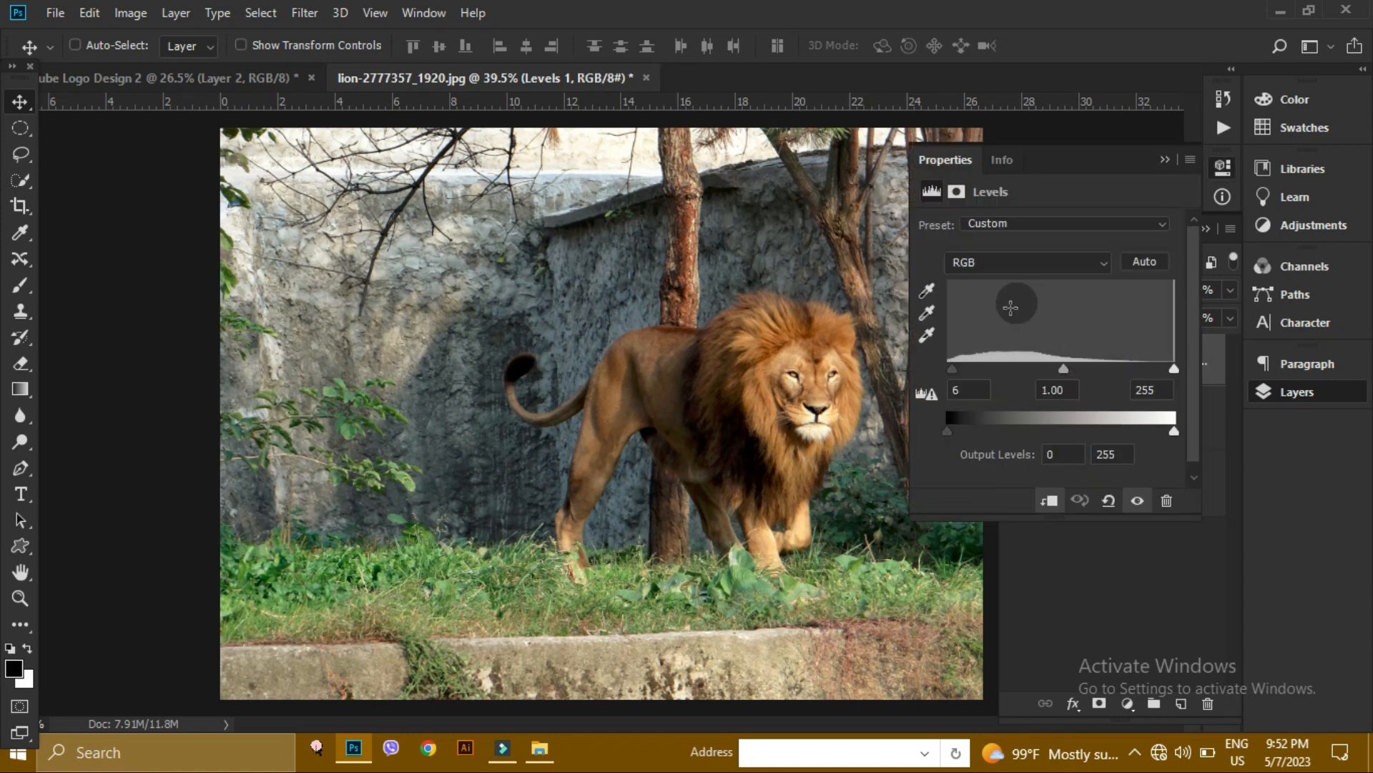
mouse_move(954, 368)
left_mouse_down()
mouse_move(1006, 370)
mouse_move(944, 367)
left_mouse_up()
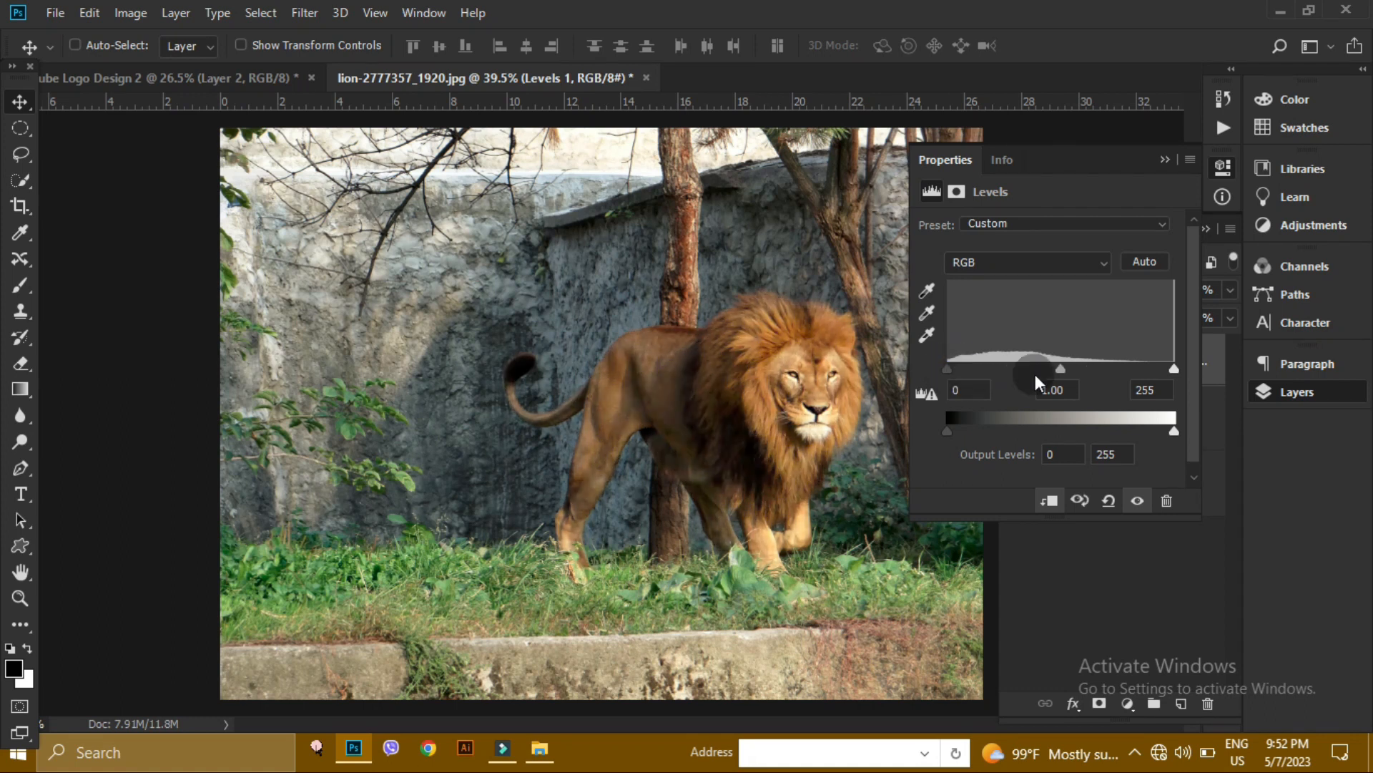
left_click_drag(1062, 371, 1049, 371)
left_click_drag(948, 369, 957, 369)
left_click_drag(1050, 368, 1042, 368)
left_click_drag(1174, 372, 1143, 371)
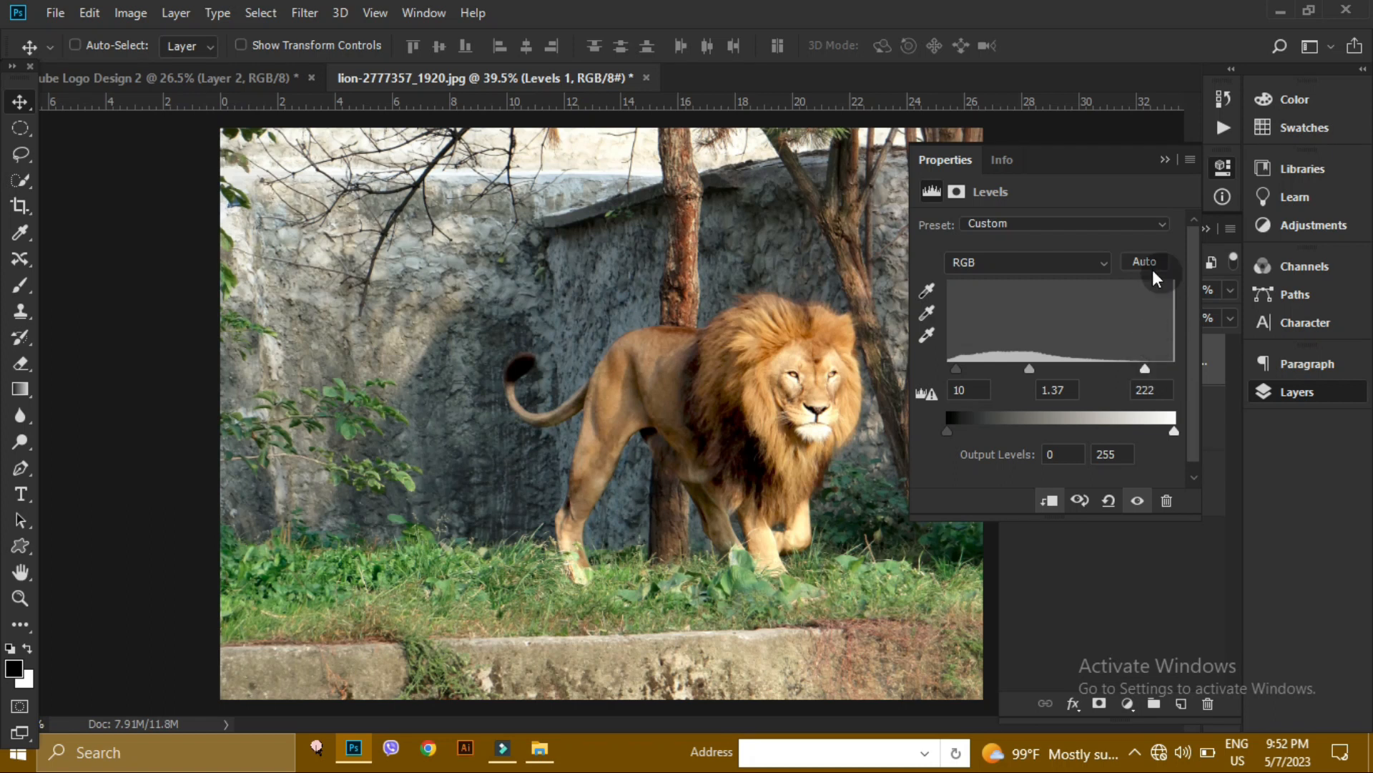
Add a Color Lookup adjustment layer above the Levels adjustment and apply the EdgyAmber.3DL 3DLUT file.
left_click(1168, 159)
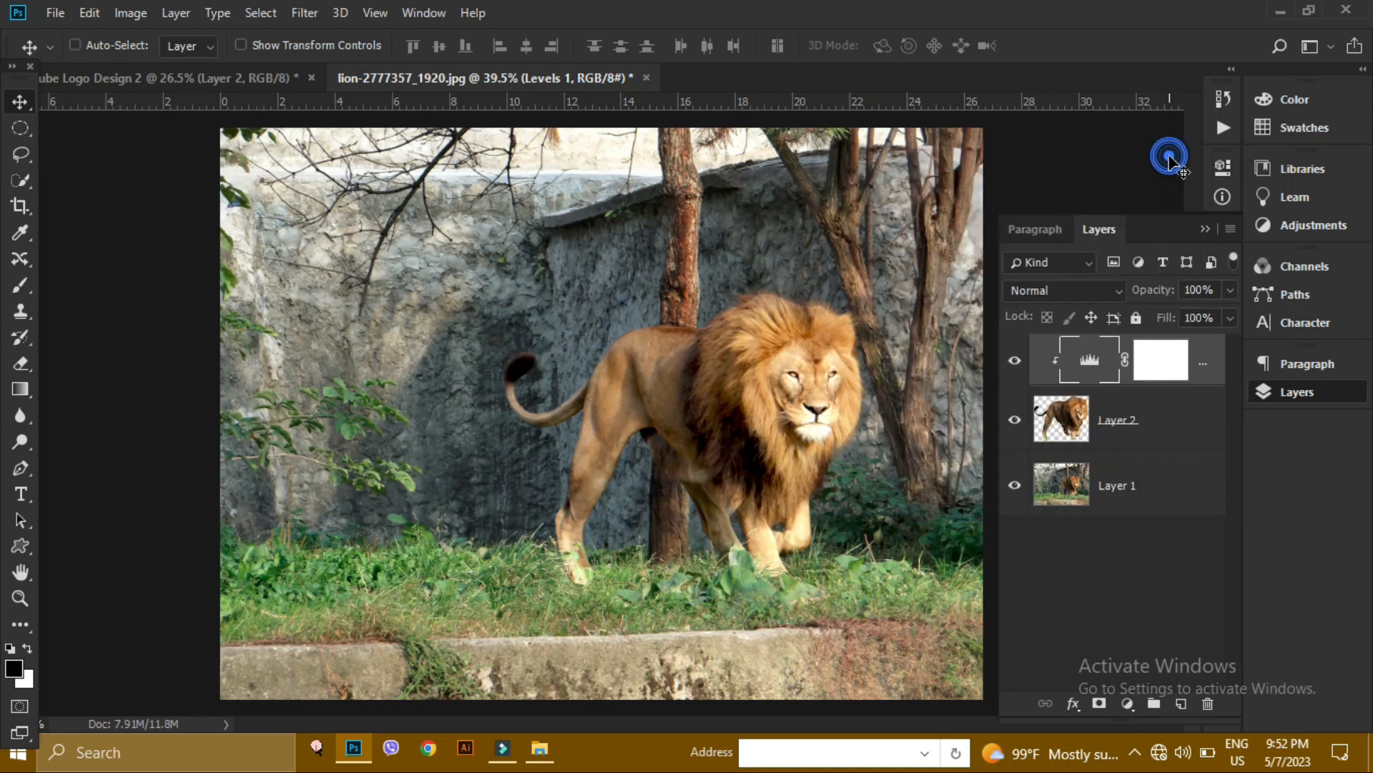
left_click(1303, 222)
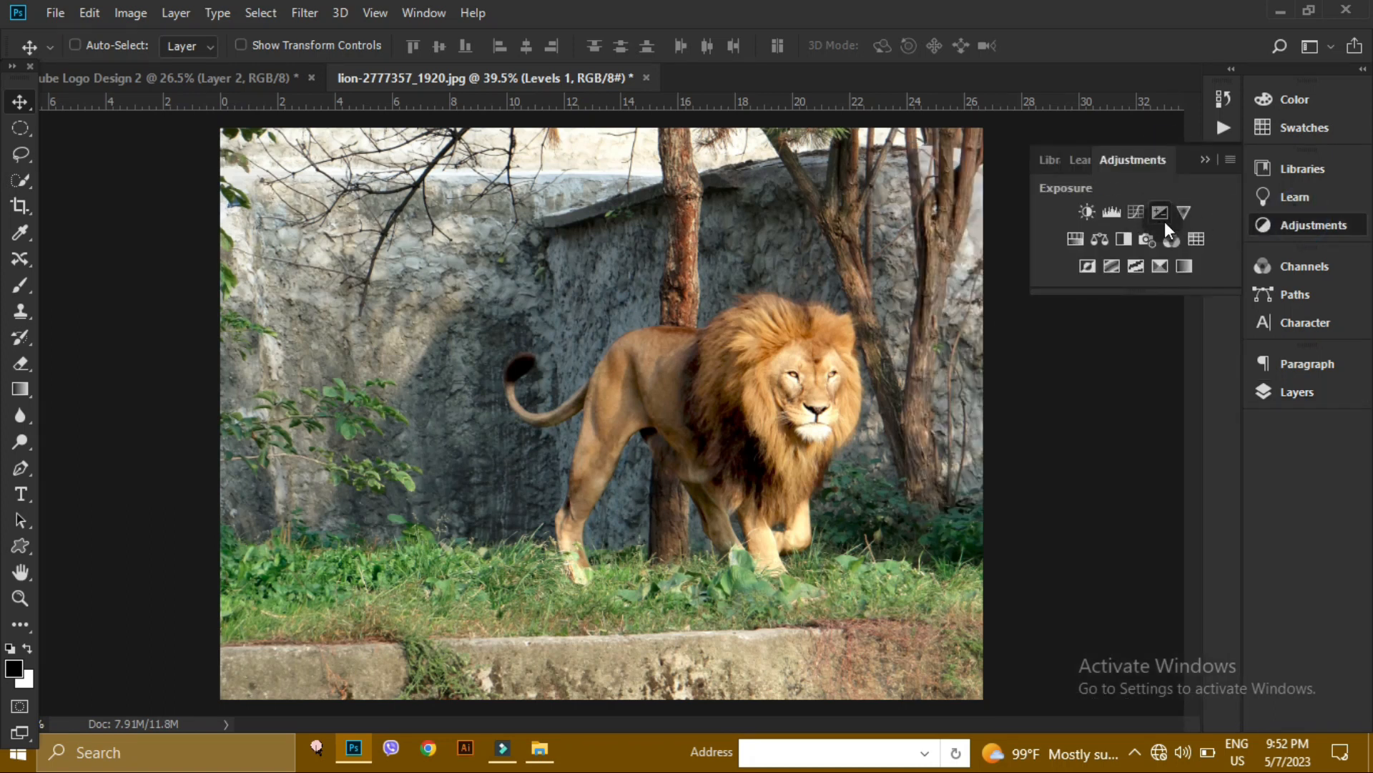
left_click(1189, 235)
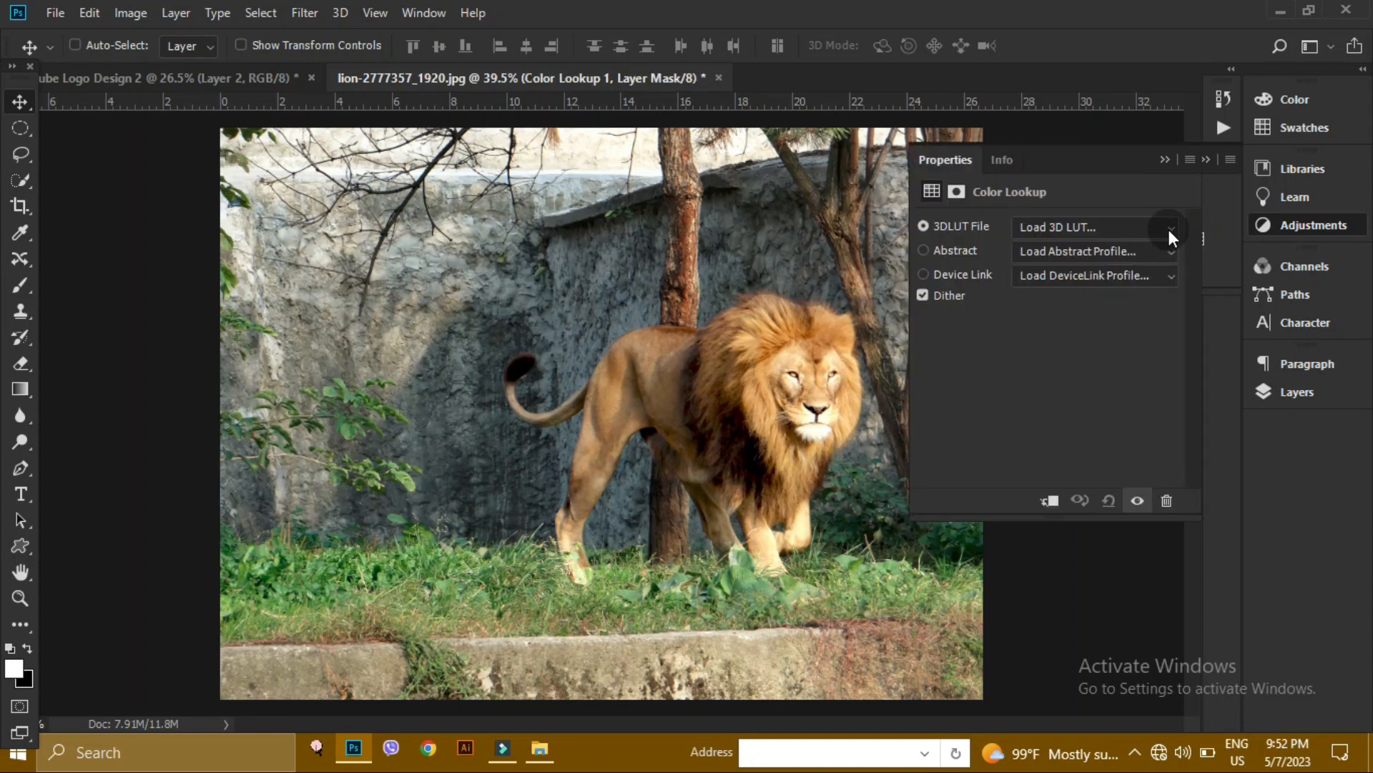
left_click(1170, 229)
left_click(1102, 199)
Create a clipping mask so the Color Lookup adjustment layer affects only the lion on Layer 2.
left_click(1286, 390)
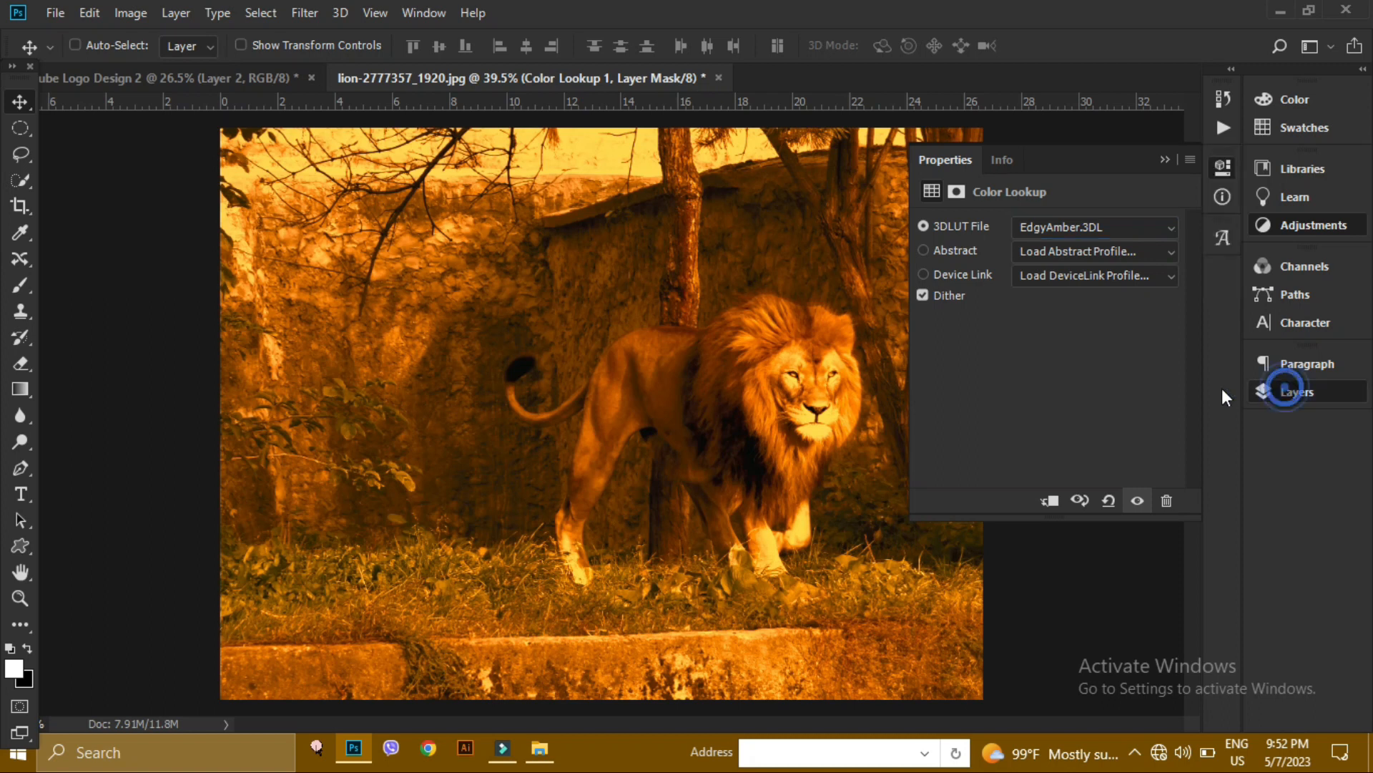
left_click(190, 11)
left_click(294, 363)
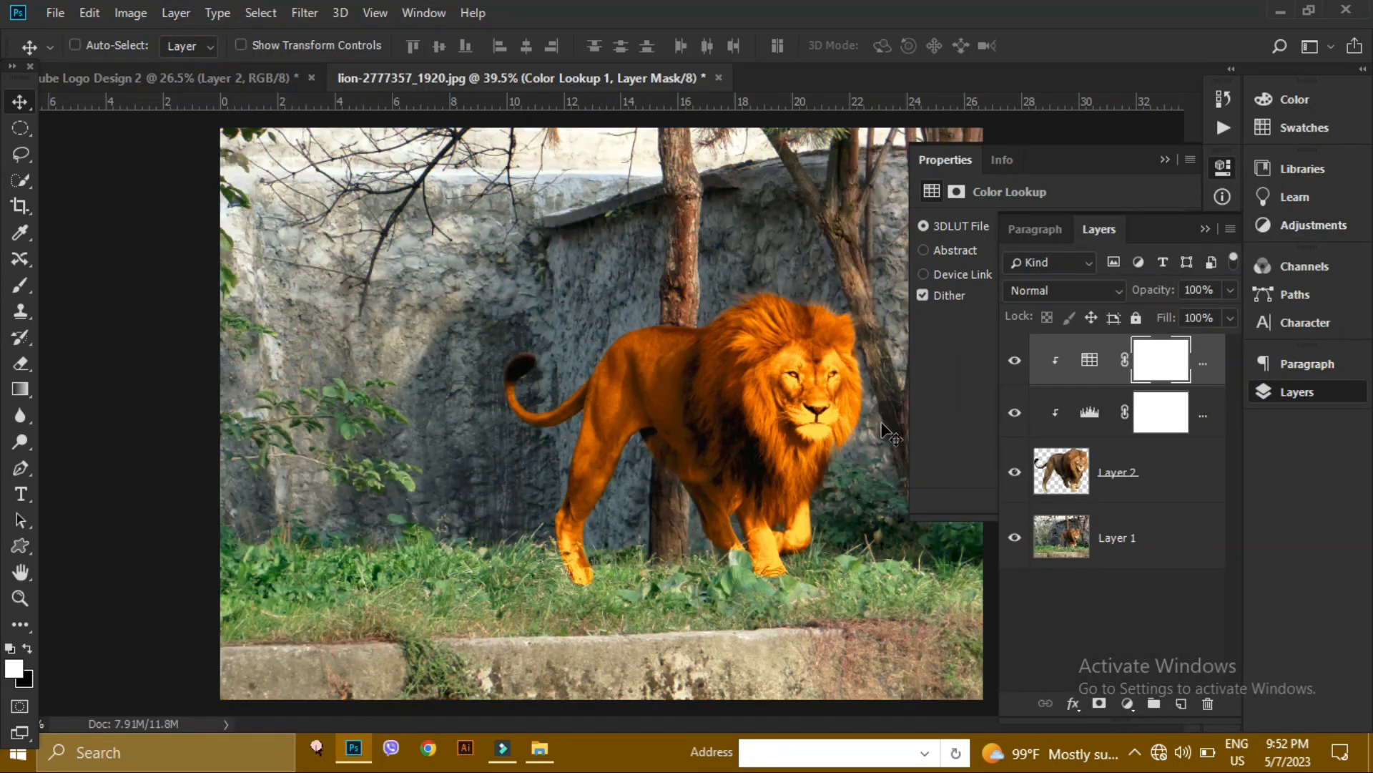
Strengthen the lion's contrast by setting the Levels adjustment's RGB input levels to 35, 2.40 and 194.
scroll(765, 377, "up", 5)
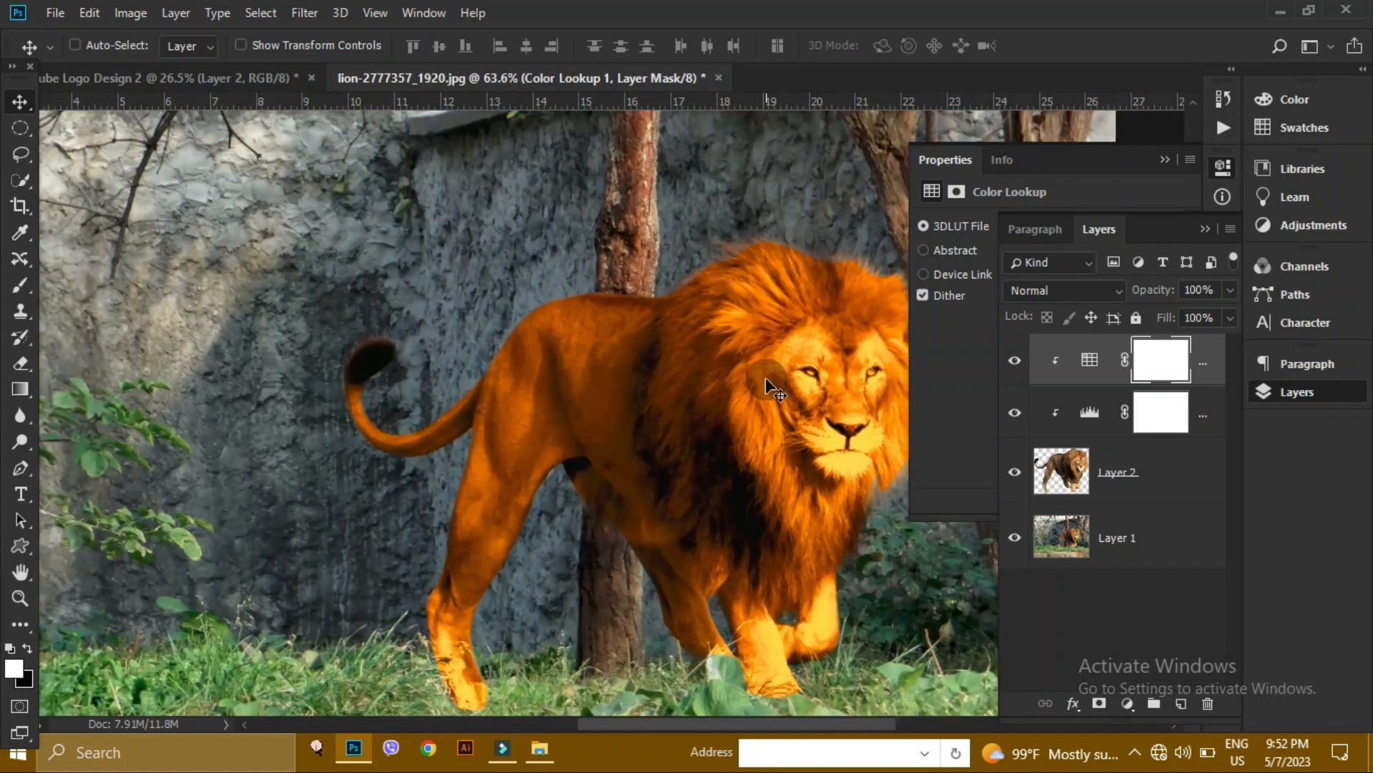
left_click(1089, 414)
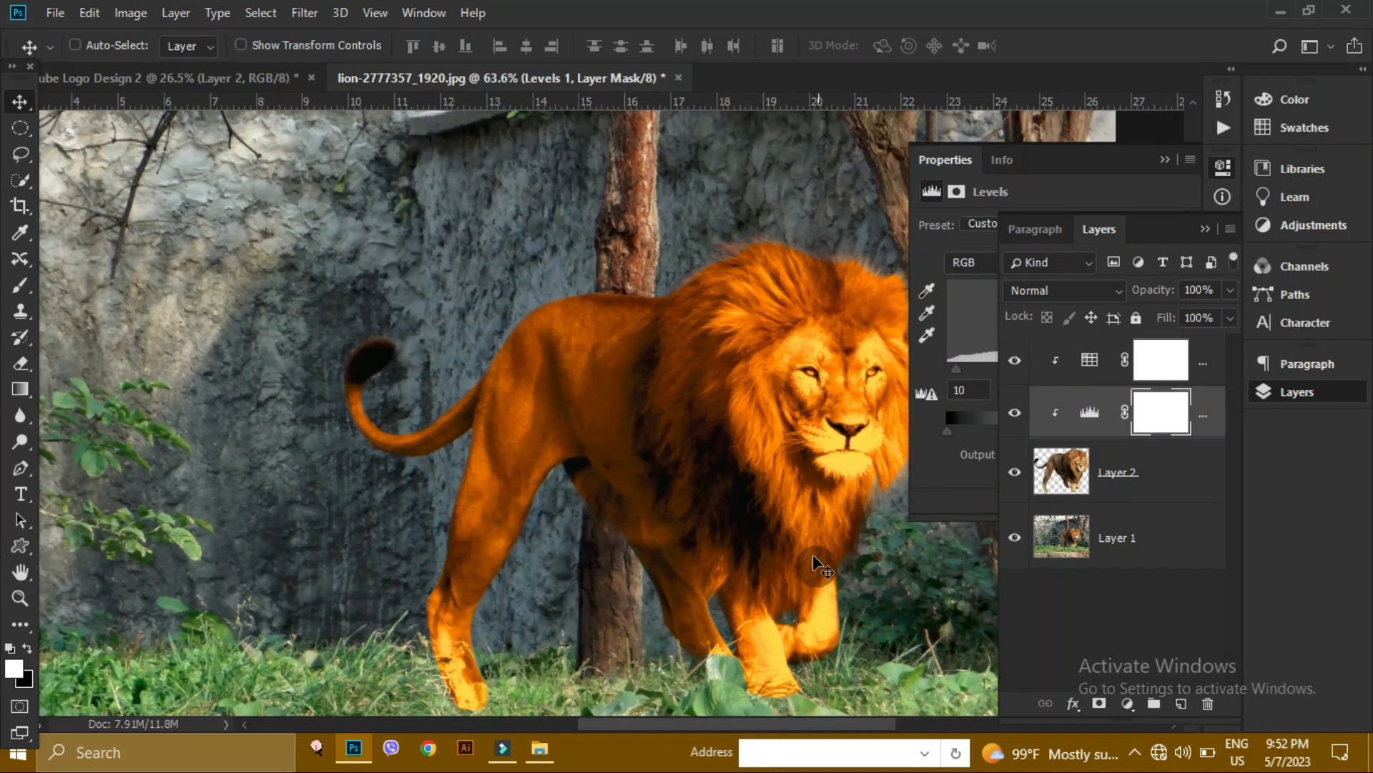
scroll(802, 501, "right", 3)
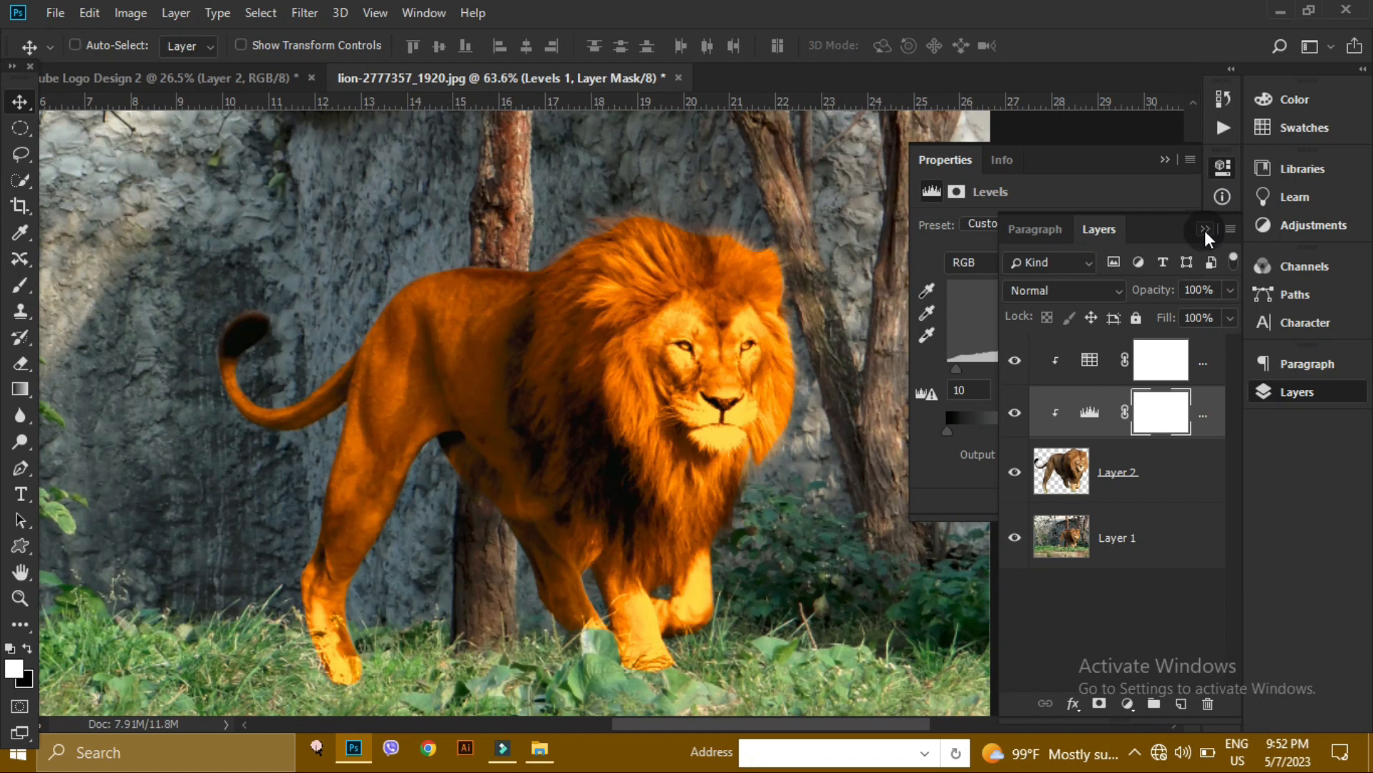
left_click(1204, 230)
left_click_drag(954, 371, 1011, 367)
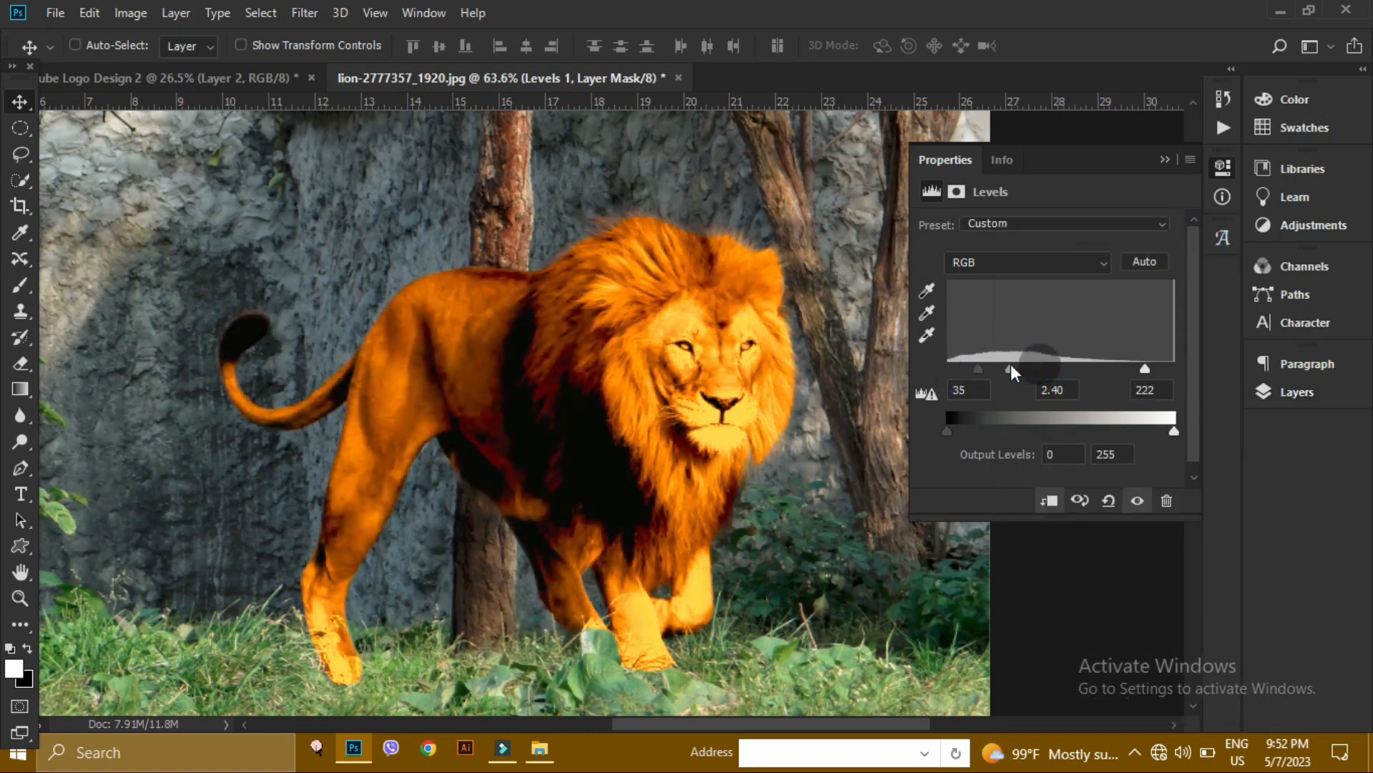
left_click_drag(1147, 371, 1122, 372)
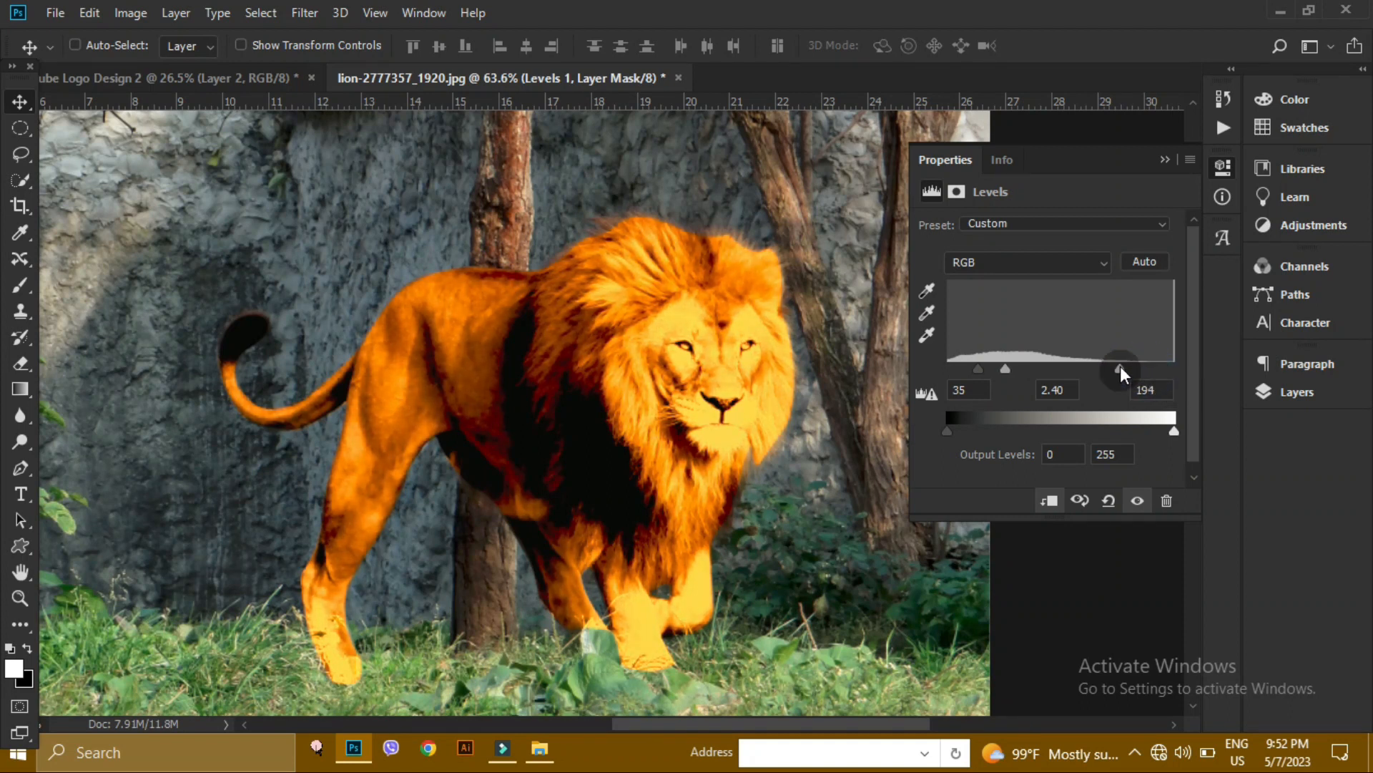
Switch the Levels adjustment to the Red channel and set its input levels to 9, 0.92 and 204.
left_click(1105, 262)
left_click(1072, 301)
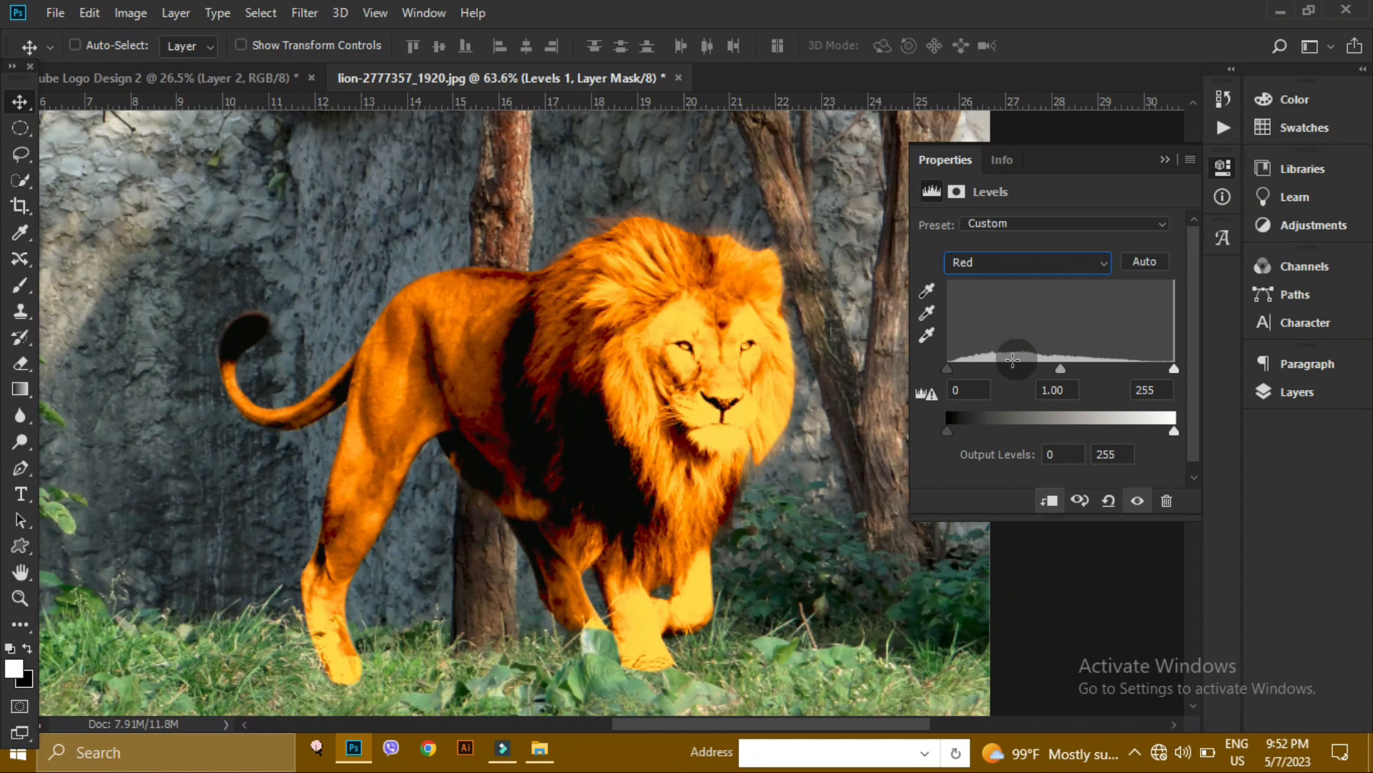
mouse_move(947, 367)
left_mouse_down()
mouse_move(970, 366)
mouse_move(956, 362)
left_mouse_up()
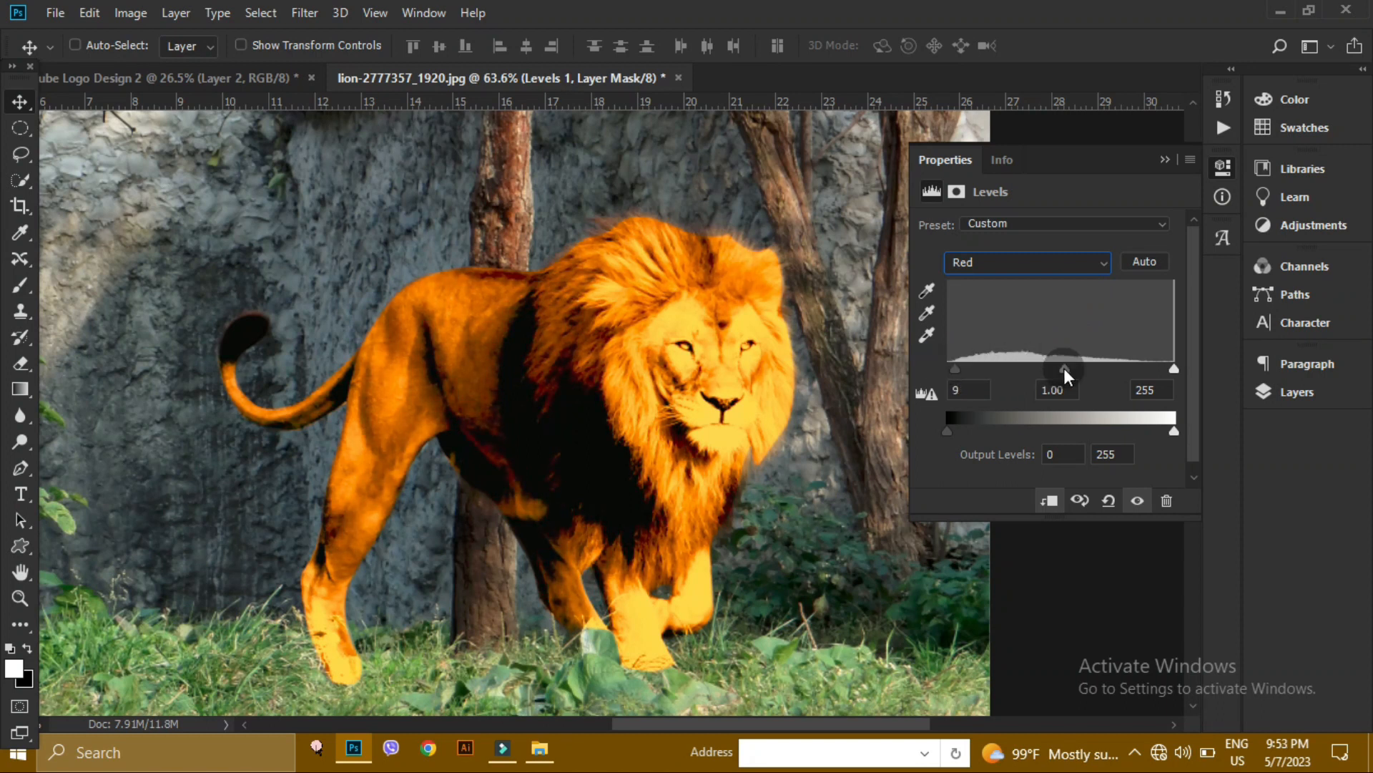
left_click_drag(1042, 369, 1063, 362)
left_click_drag(1174, 366, 1129, 370)
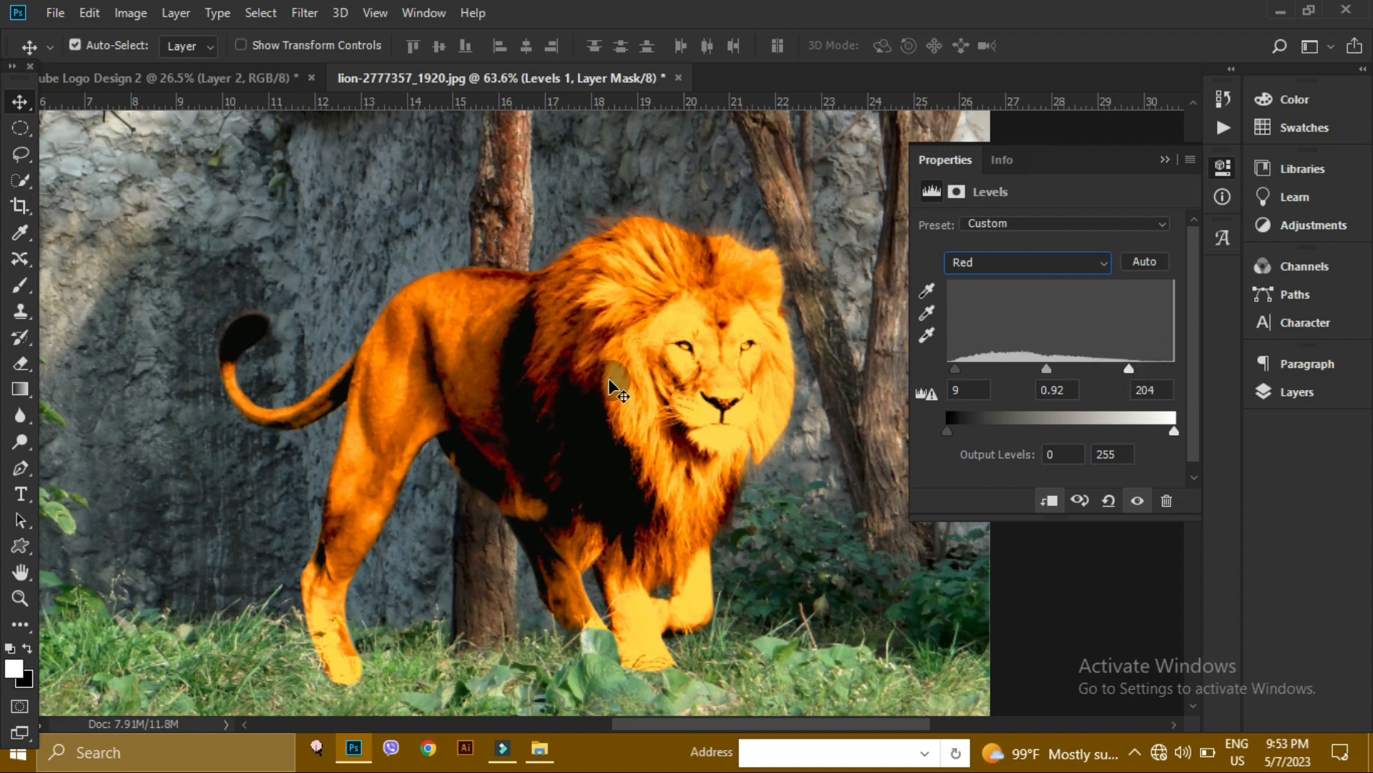
Refine the Red channel's input levels to 6, 1.09 and 193 and close the Levels properties.
scroll(608, 379, "down", 3)
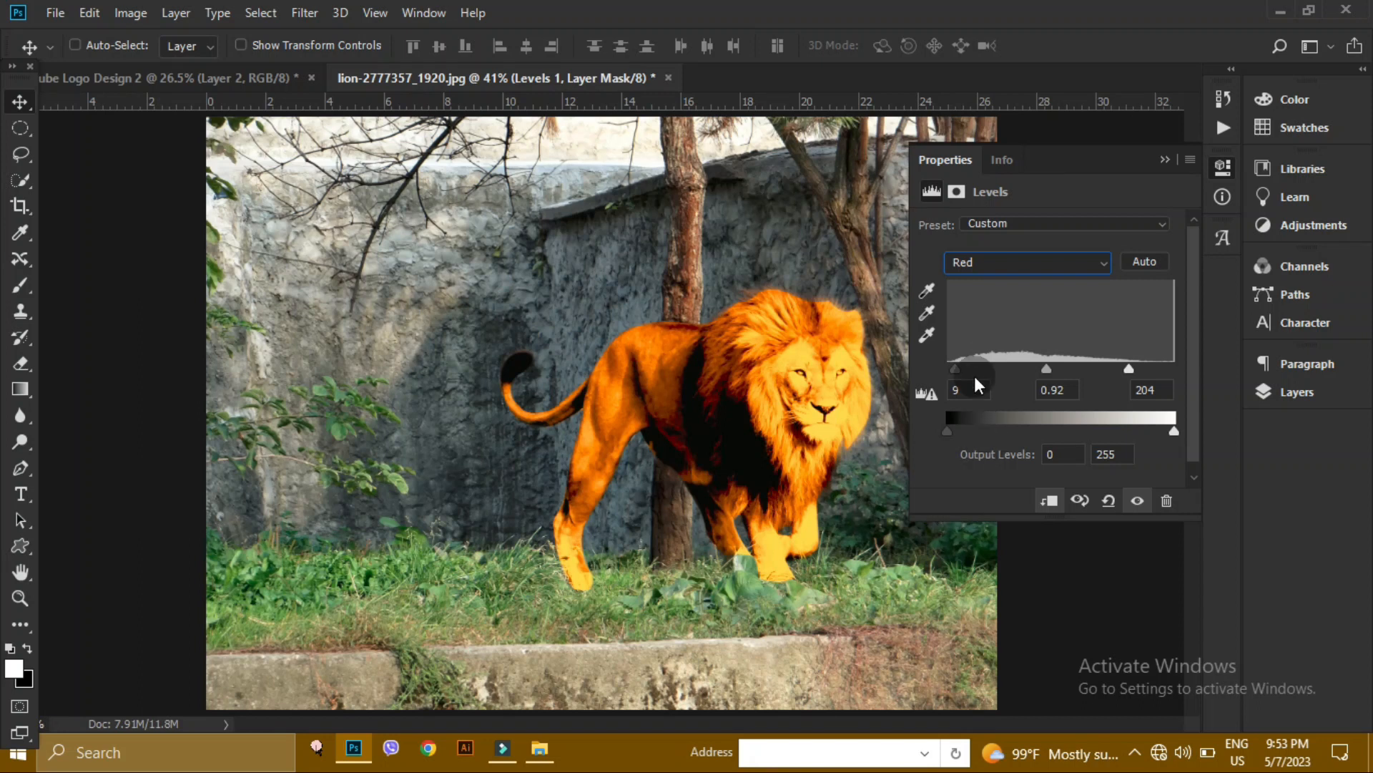
left_click_drag(1032, 366, 968, 367)
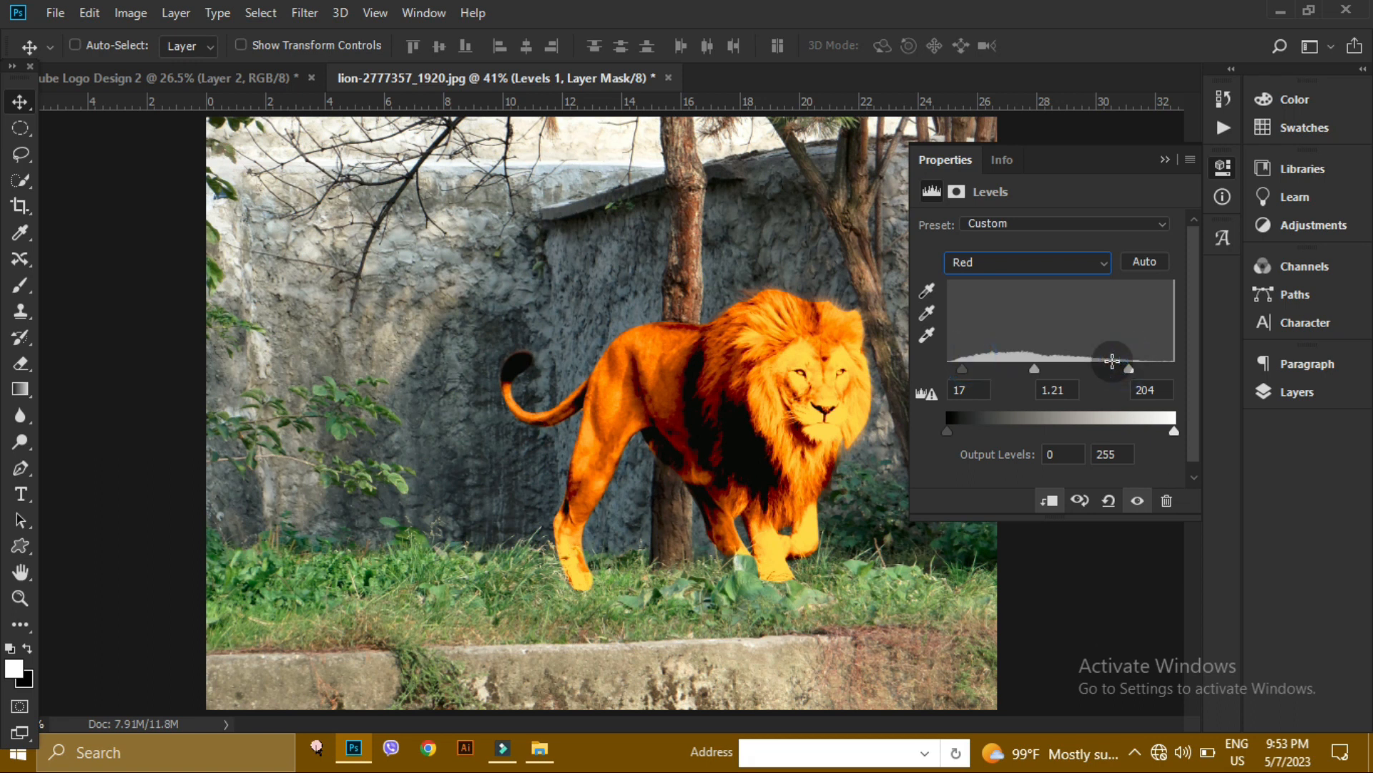
left_click_drag(1128, 369, 1122, 377)
left_click_drag(962, 367, 957, 368)
mouse_move(954, 432)
left_mouse_down()
mouse_move(977, 430)
mouse_move(944, 430)
left_mouse_up()
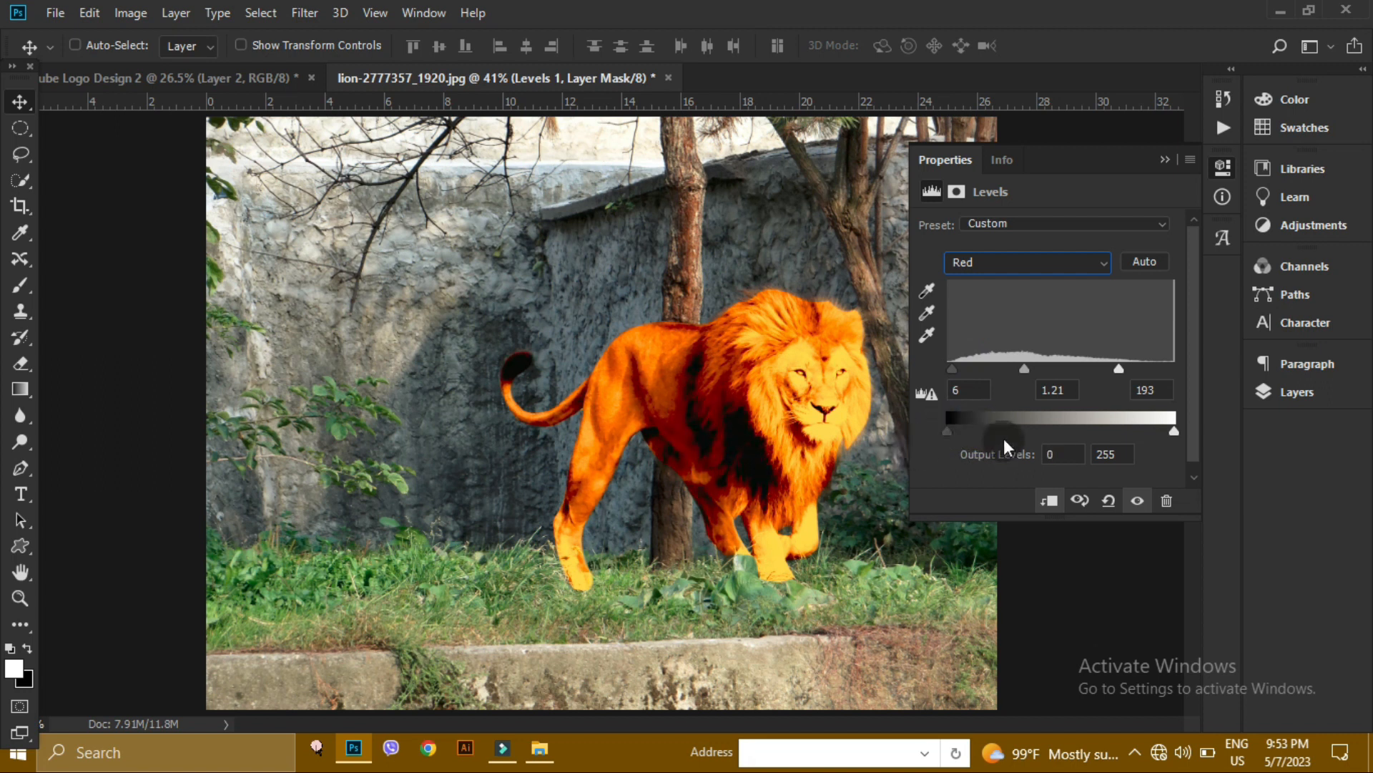
left_click_drag(1025, 366, 1032, 367)
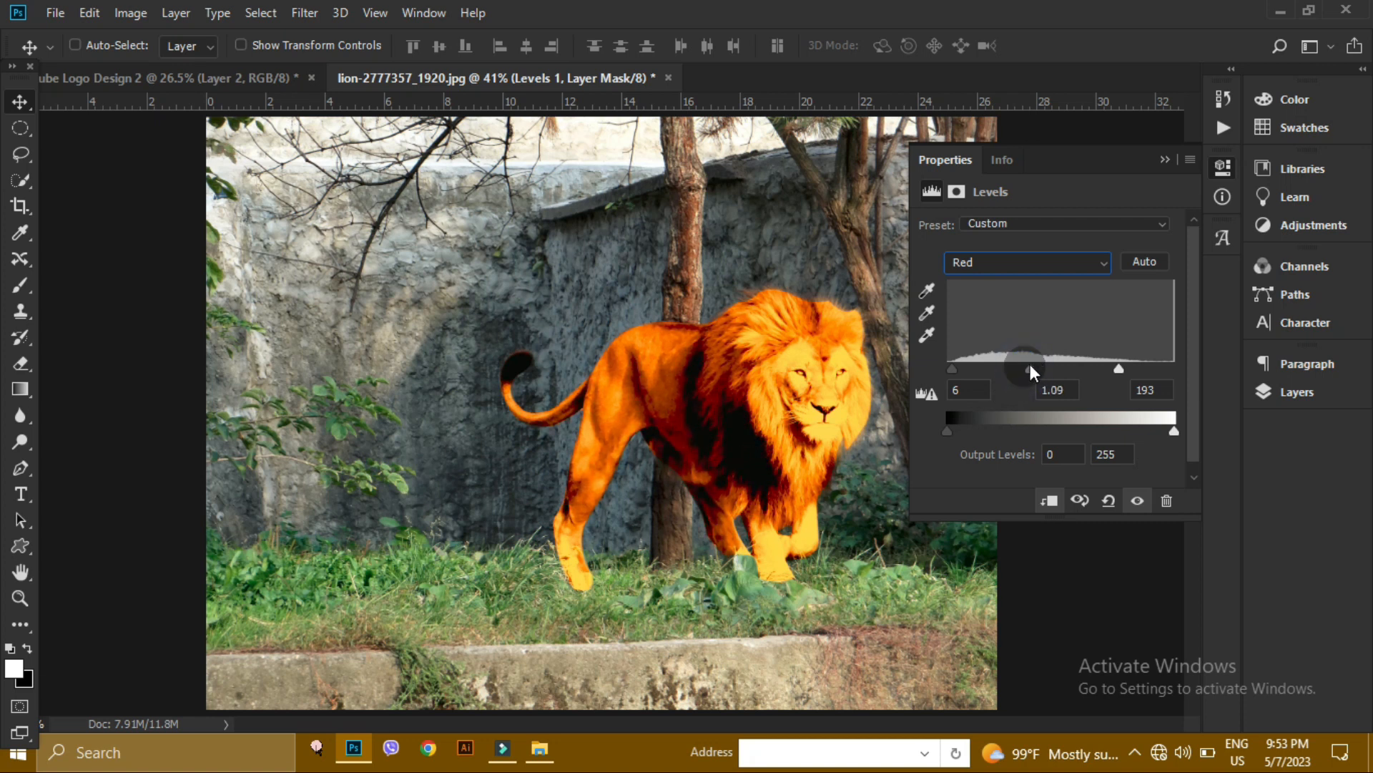
left_click(1164, 160)
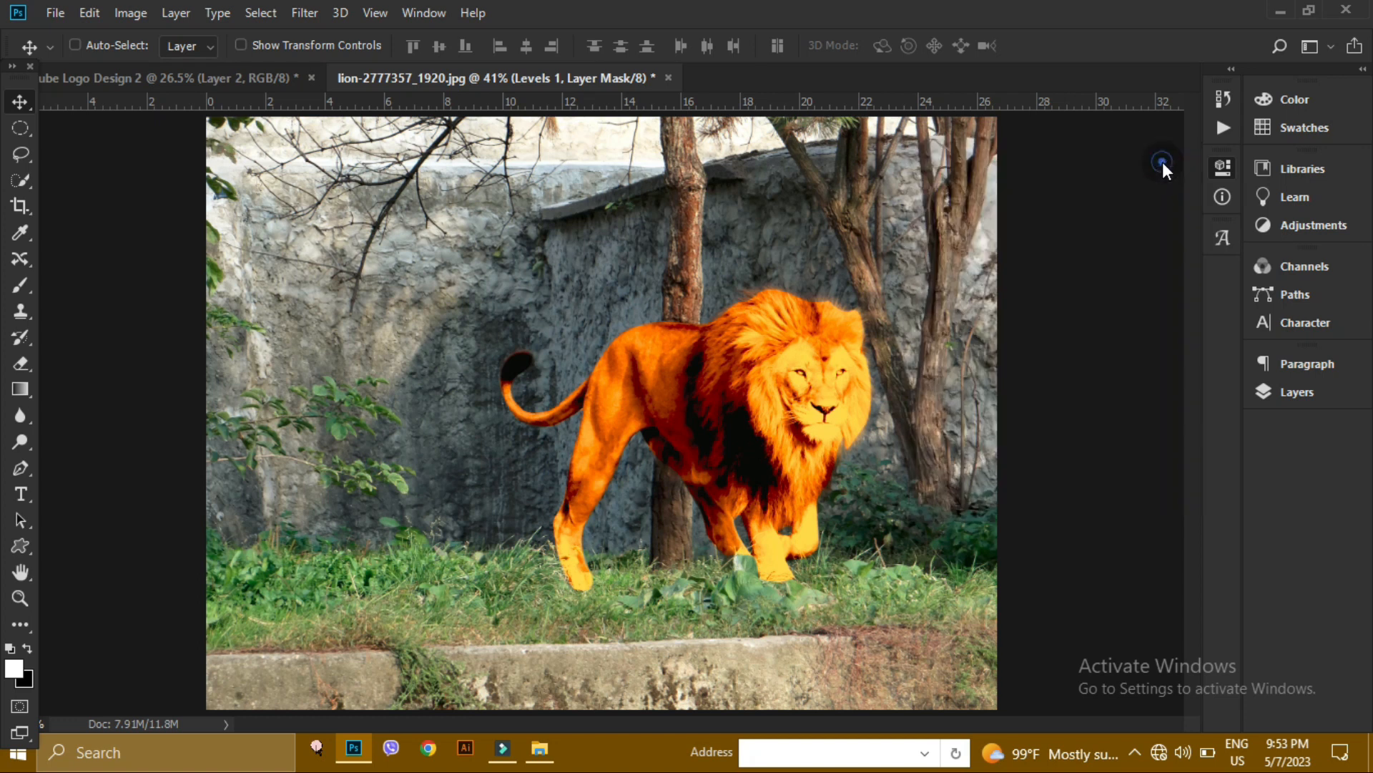